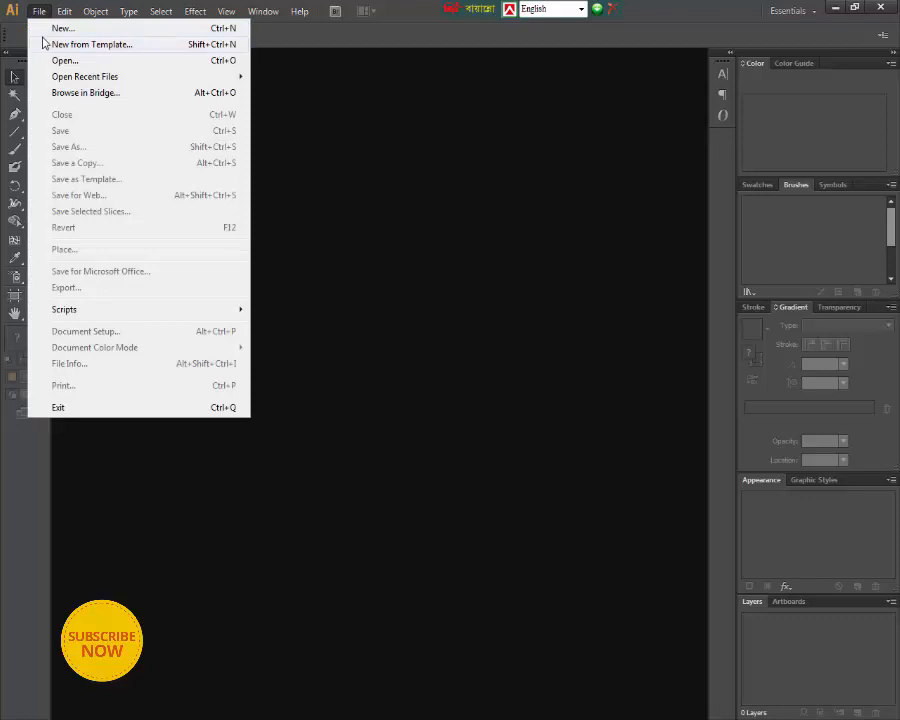
- Create a new print document with one Letter-size artboard
click(42, 30)
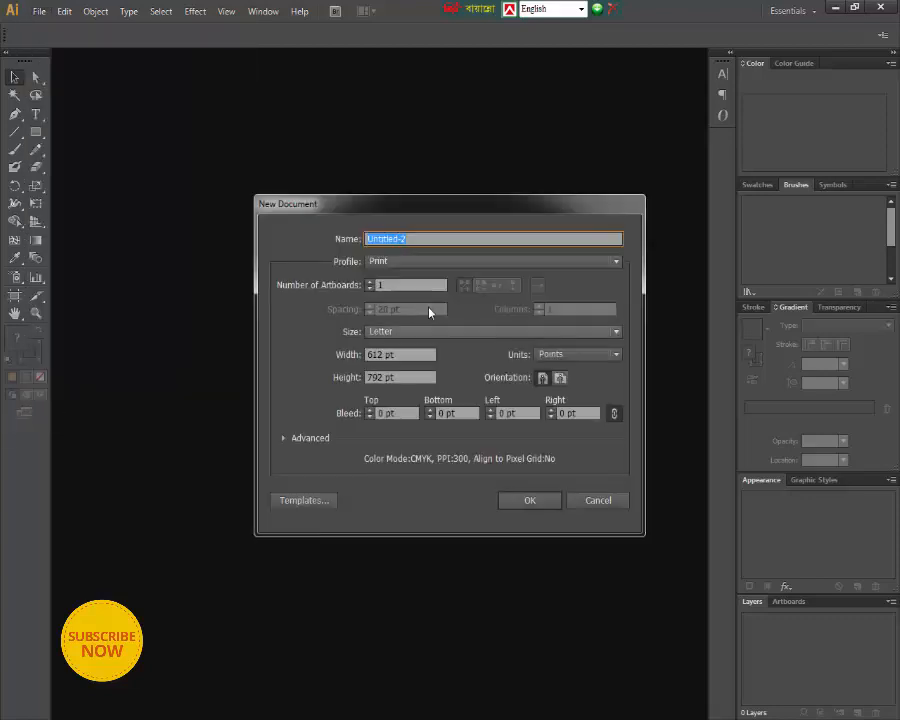
click(422, 262)
click(390, 299)
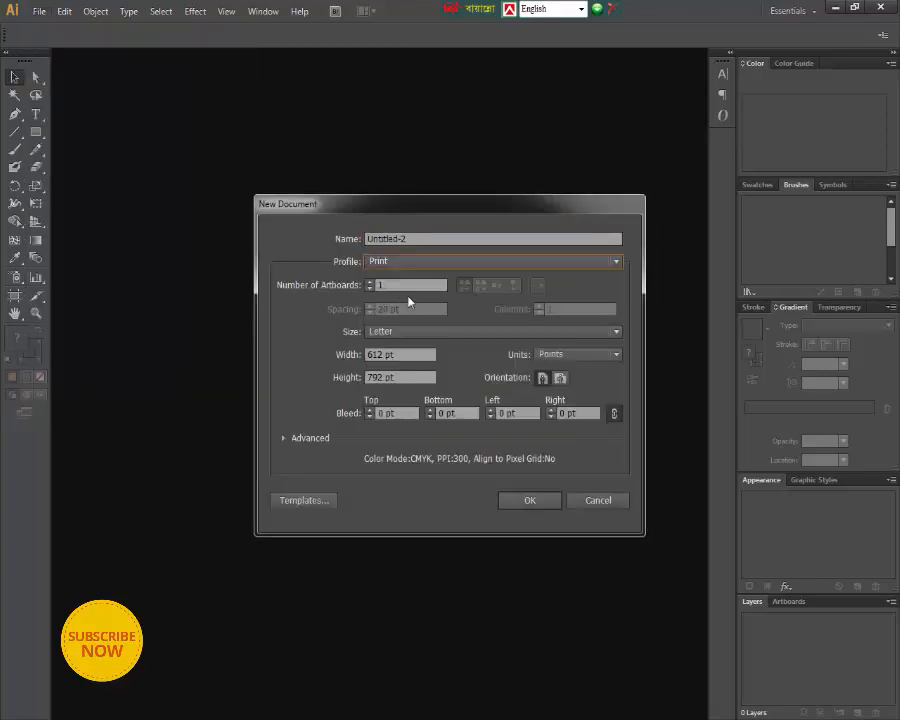
click(416, 332)
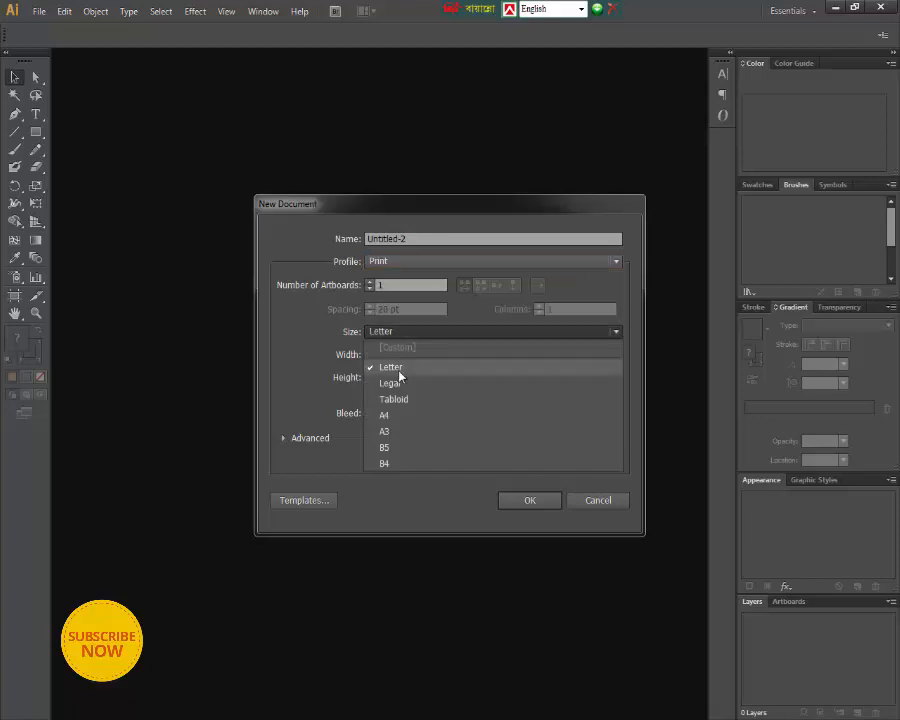
click(408, 370)
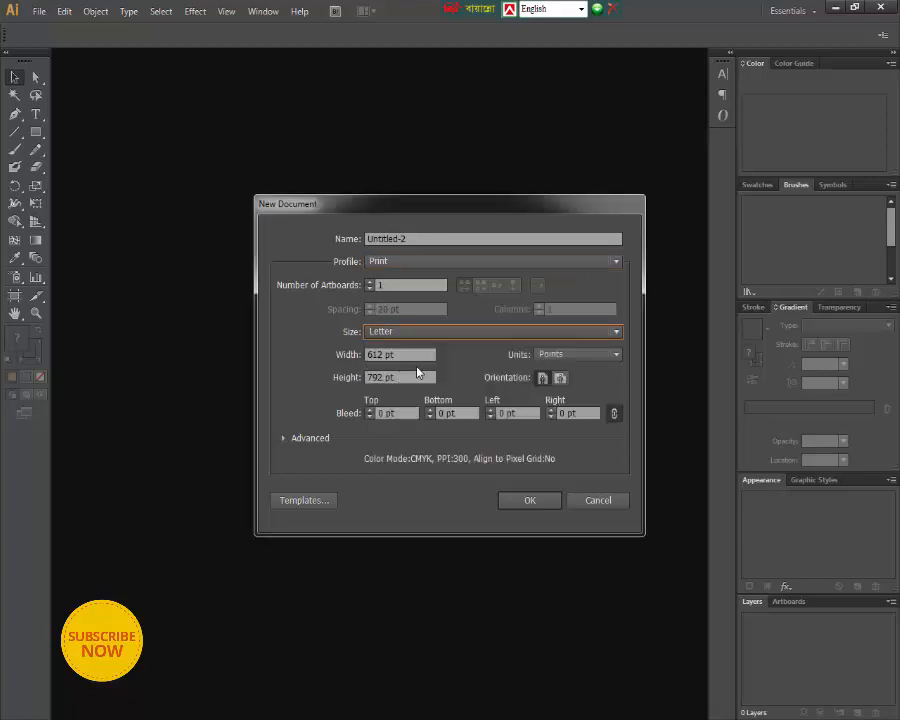
click(531, 503)
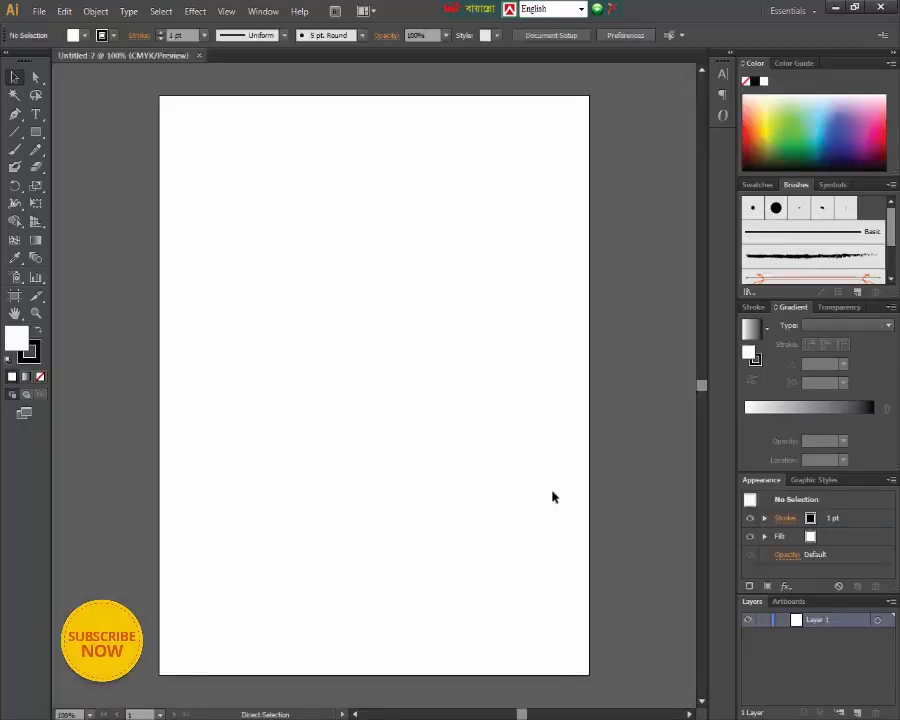
- Draw a rectangle about 630 by 817 pt that covers the whole artboard, redoing the first attempt
key(ctrl+minus)
key(ctrl+minus)
key(ctrl+plus)
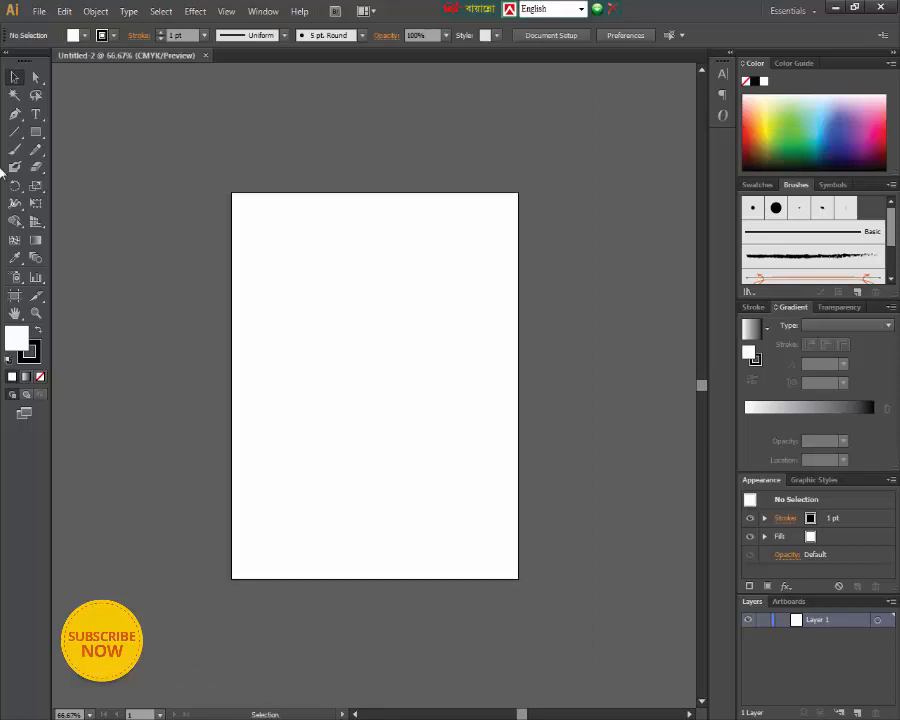
click(35, 132)
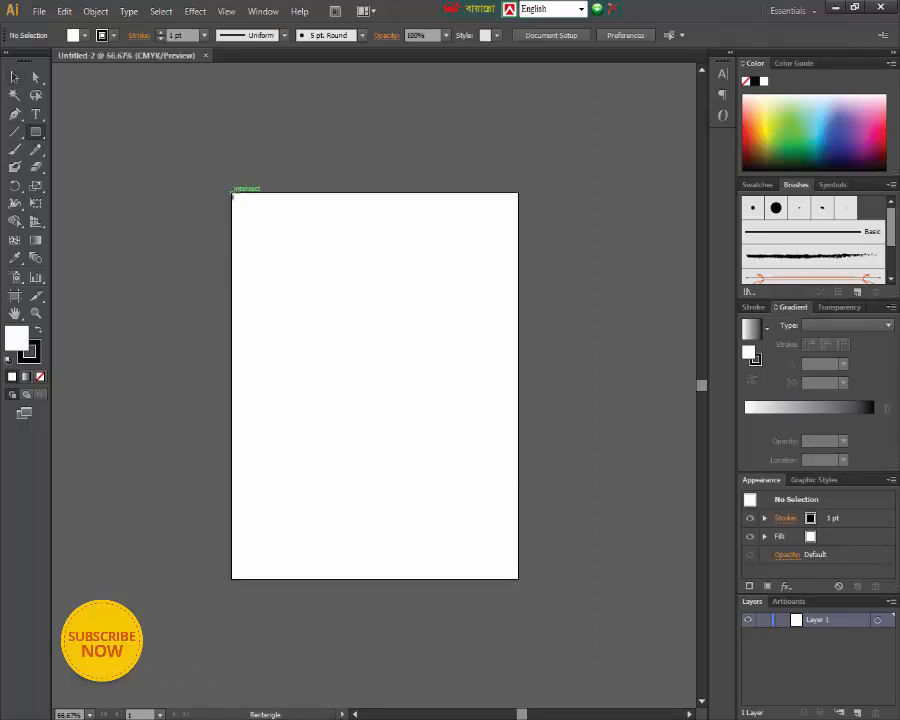
drag(232, 194, 520, 580)
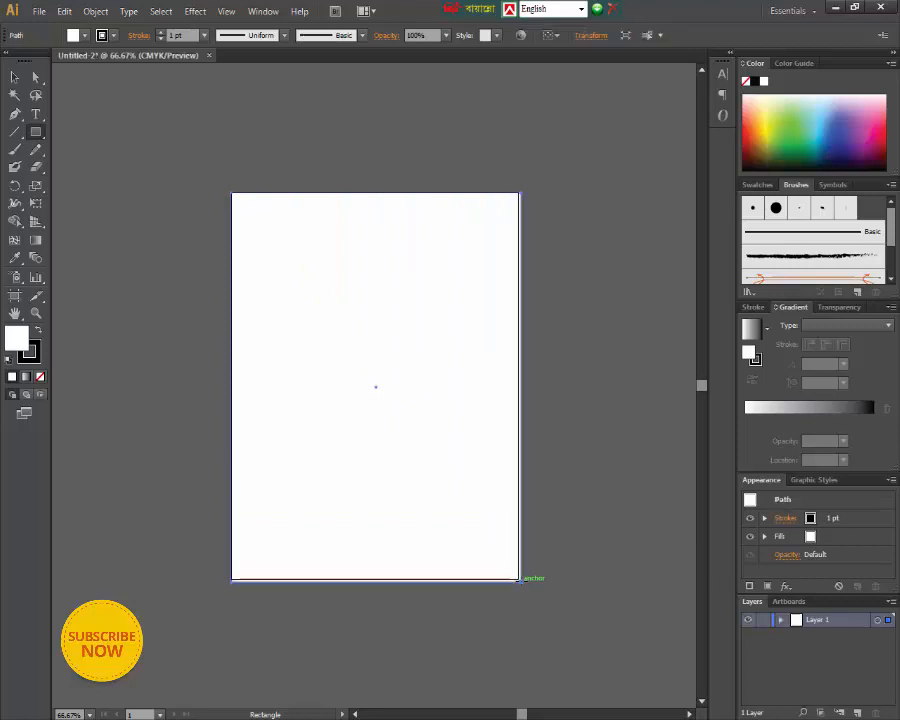
key(ctrl+z)
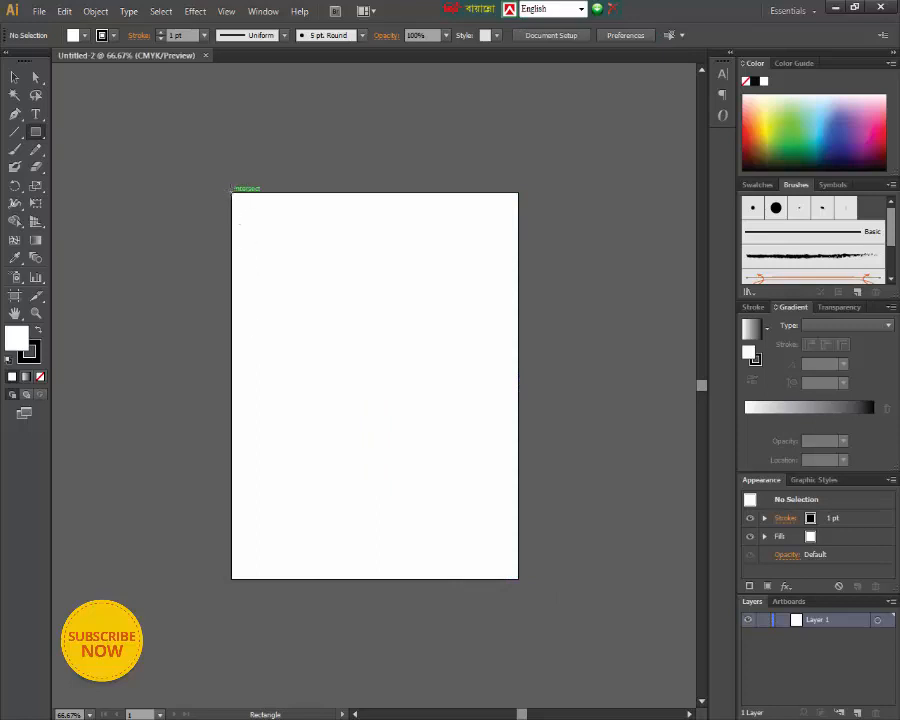
drag(232, 191, 526, 588)
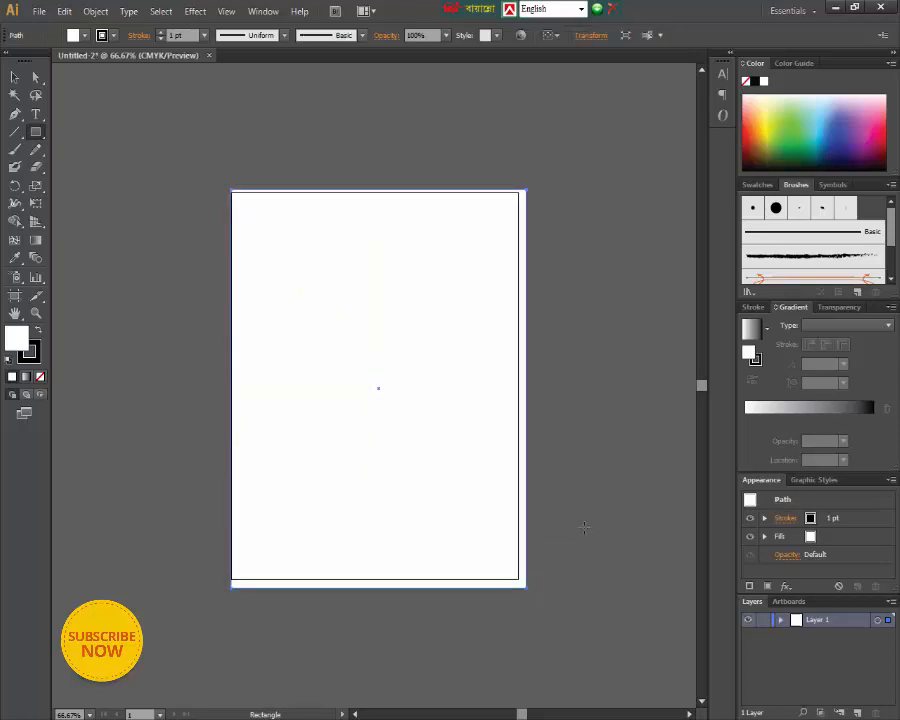
click(272, 552)
click(485, 392)
click(378, 386)
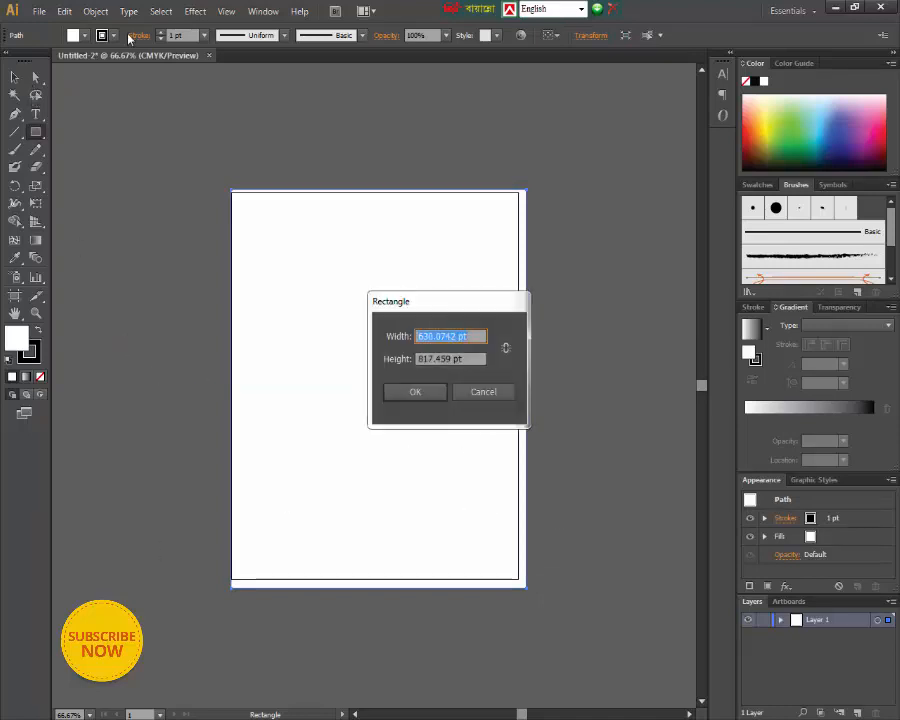
click(476, 395)
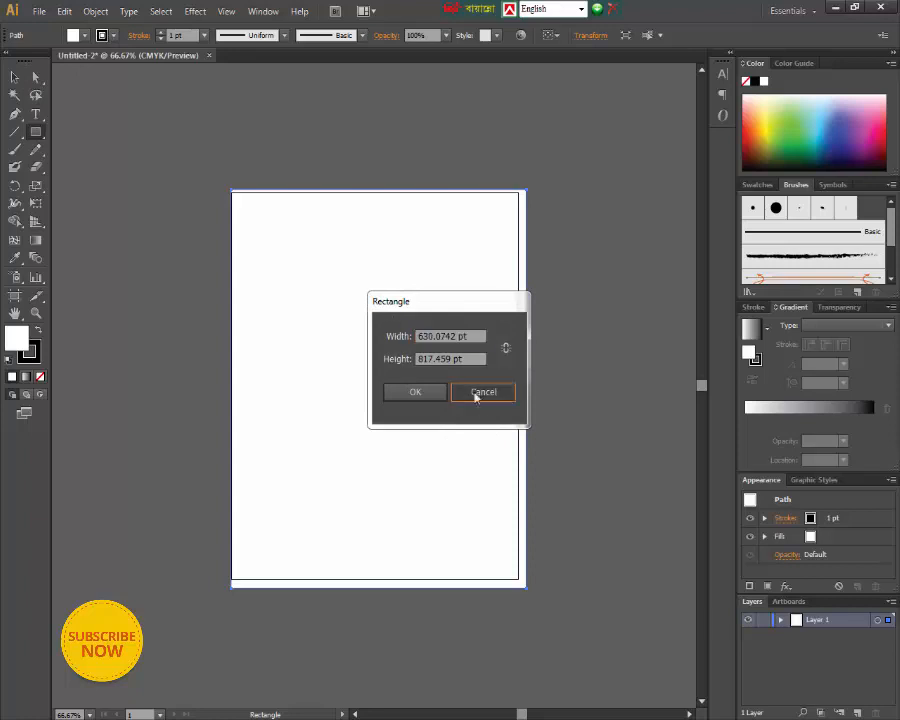
- Remove the rectangle's stroke and fill it with a light tan brown swatch
click(102, 35)
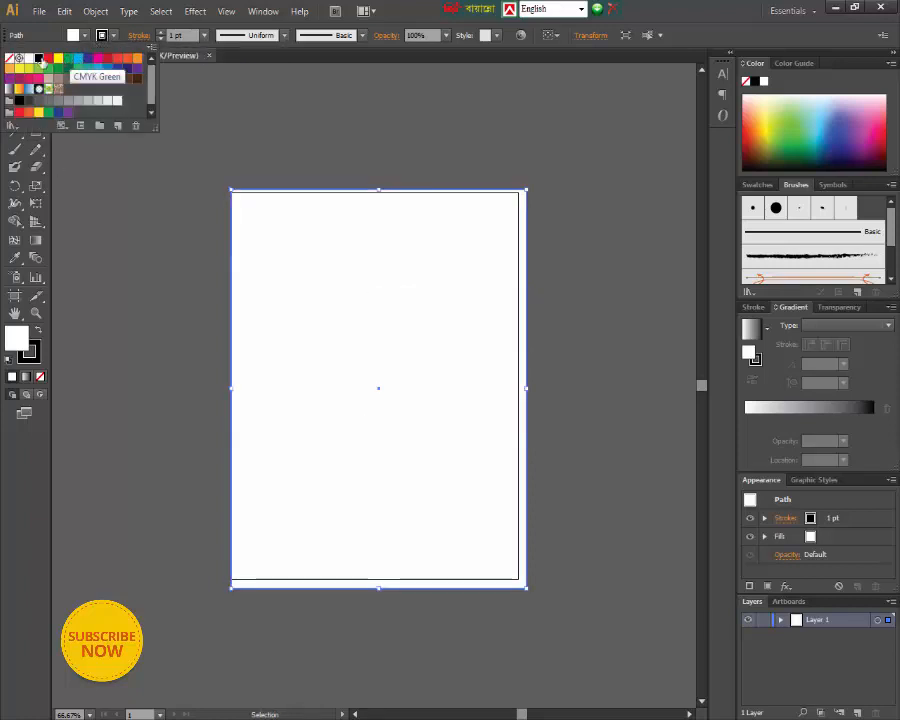
click(9, 58)
click(73, 38)
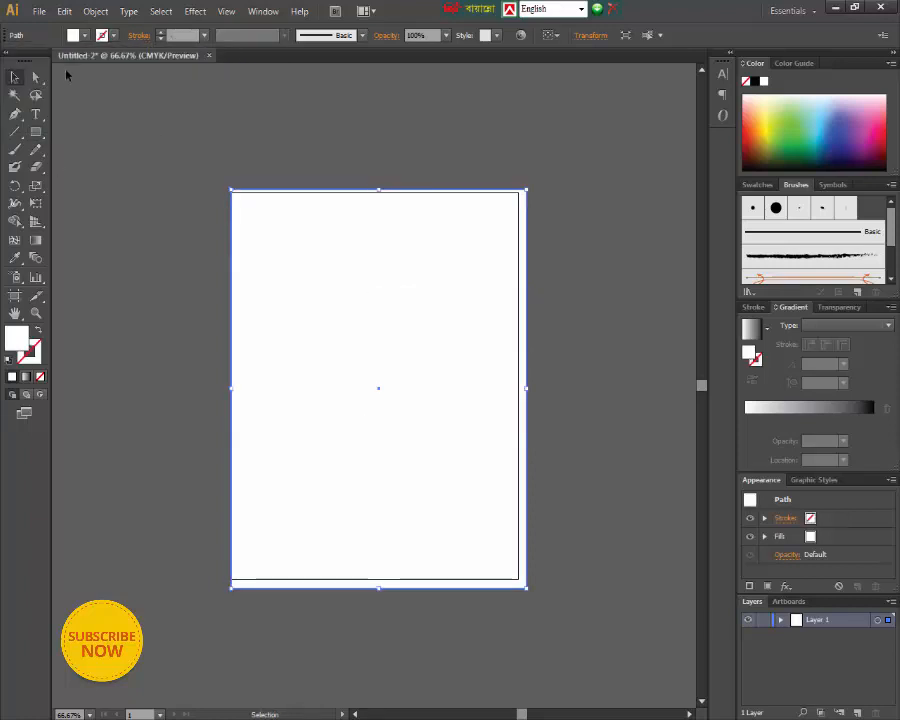
click(73, 35)
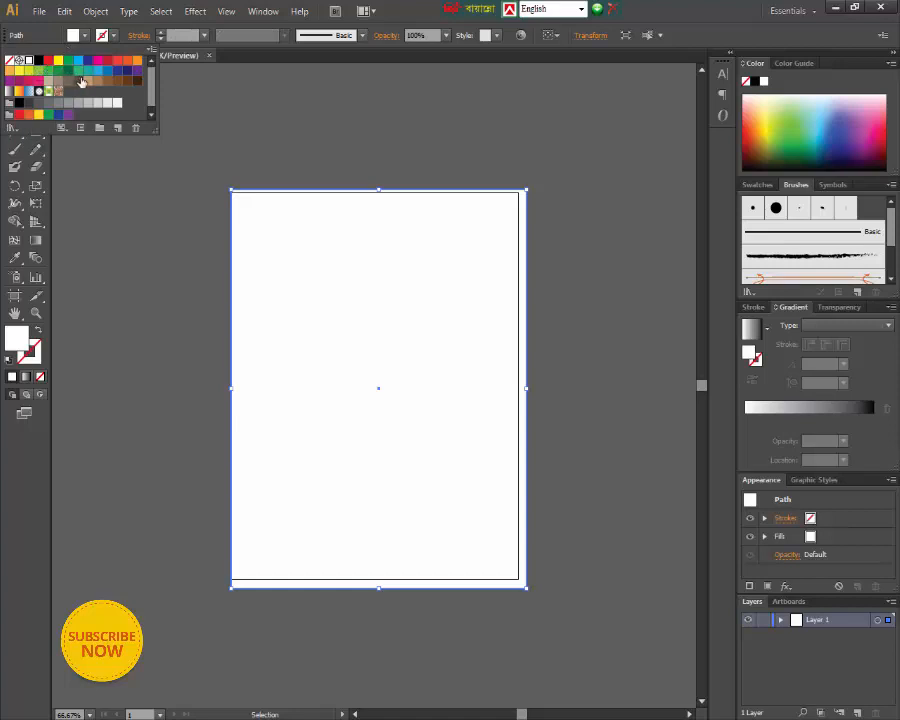
click(84, 82)
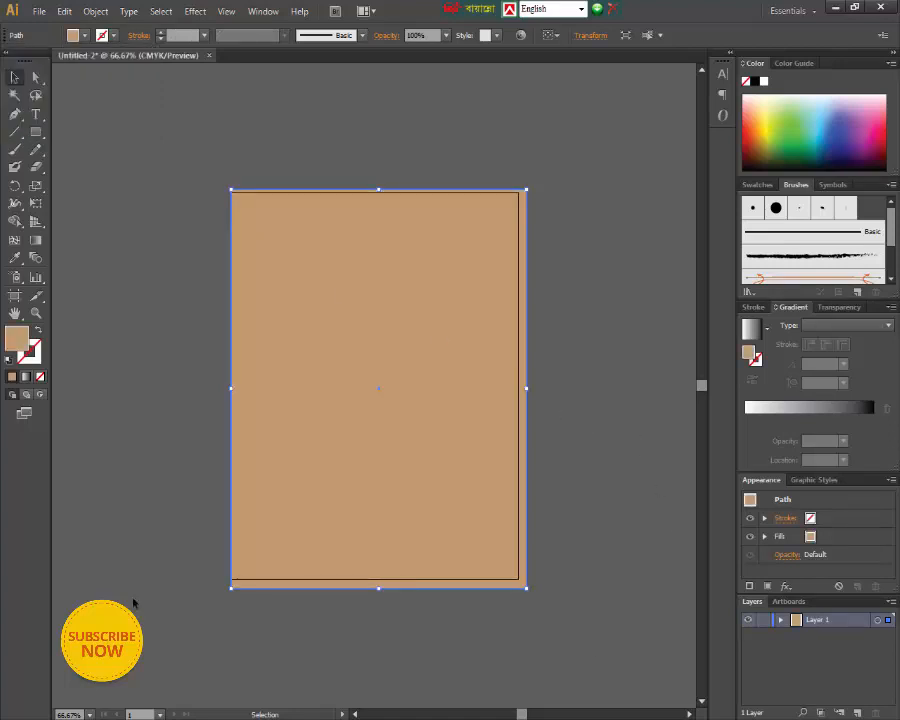
click(125, 125)
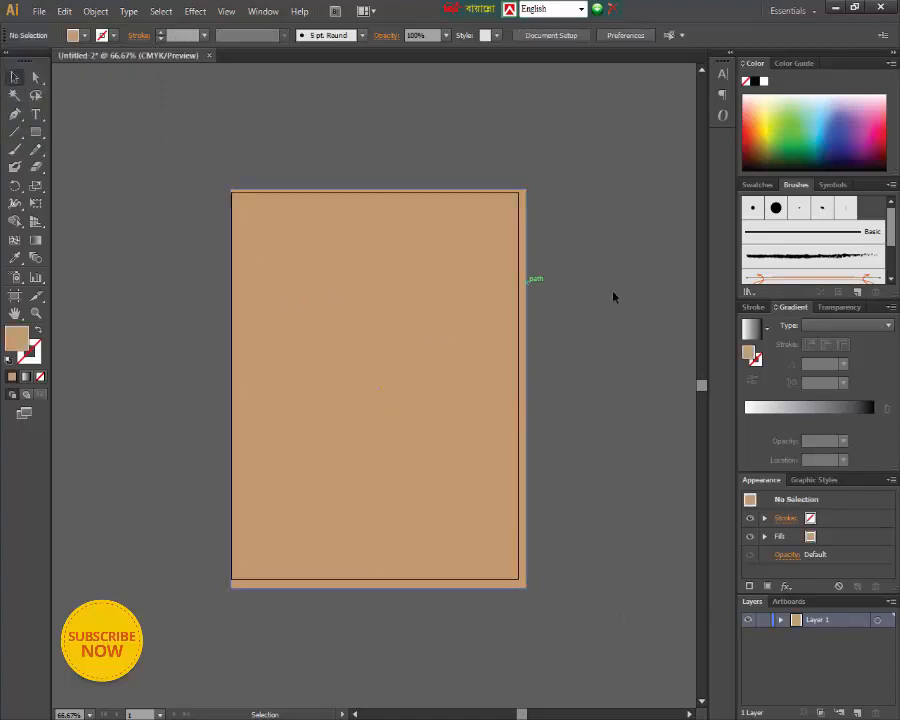
- Move the tan rectangle so it is centred horizontally on the artboard with its upper edge on the artboard's upper edge
click(519, 322)
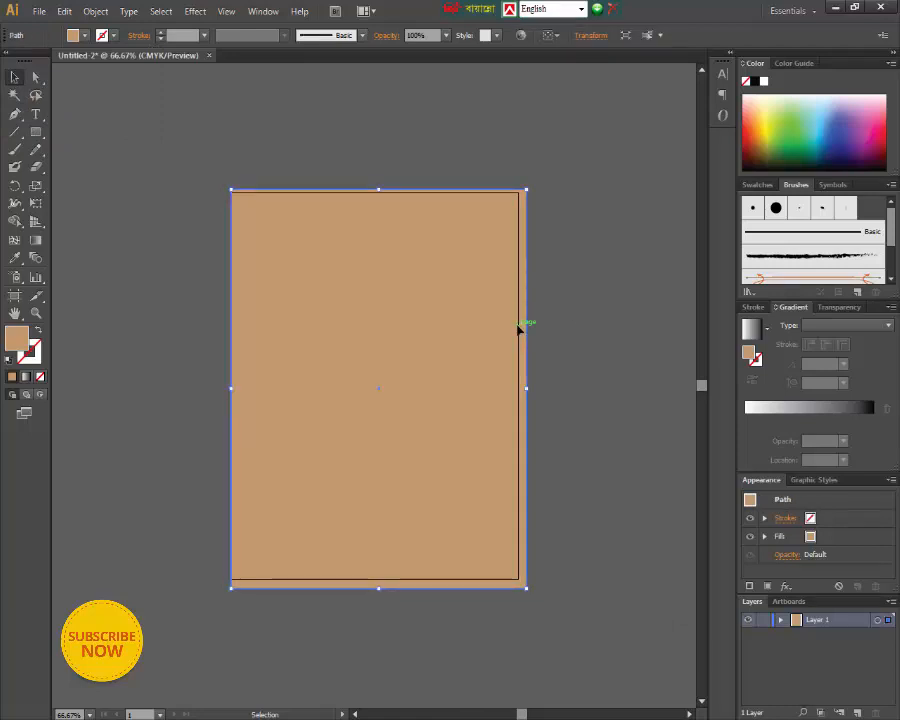
click(571, 316)
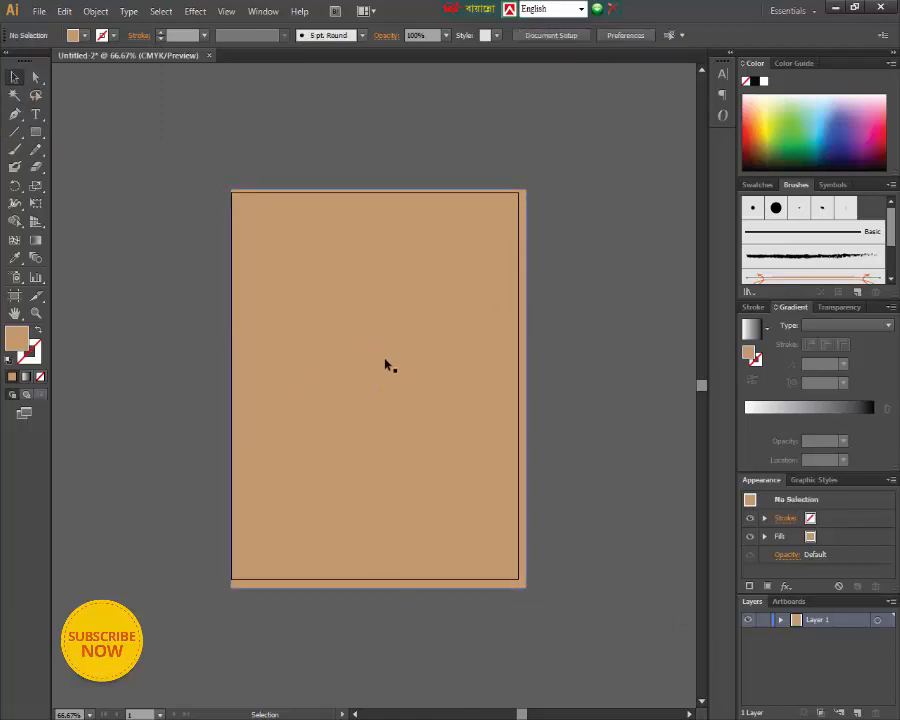
drag(378, 360, 484, 514)
drag(546, 563, 435, 419)
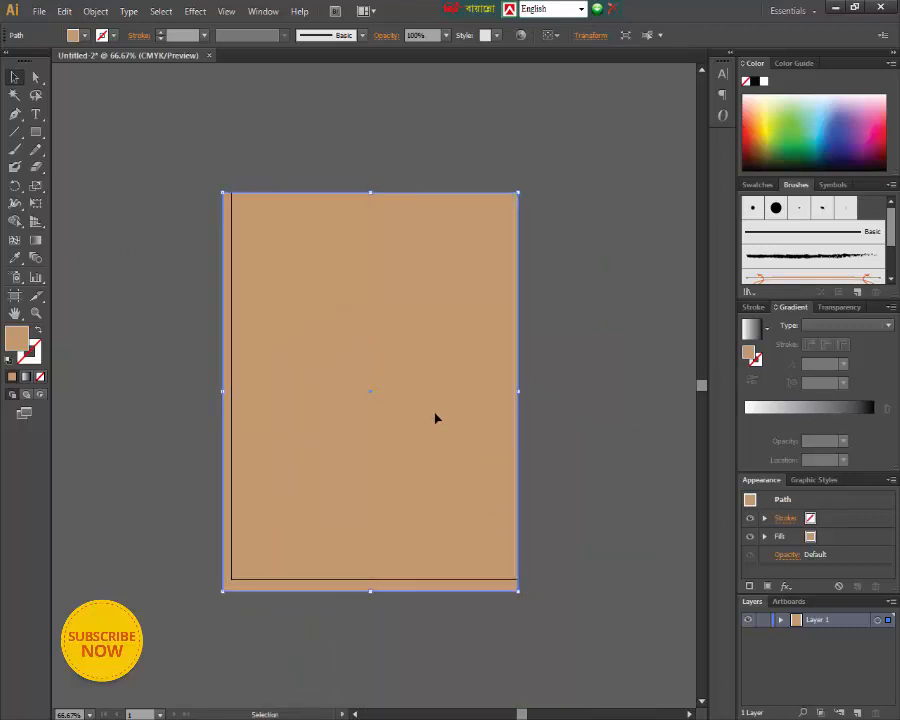
drag(408, 488, 414, 488)
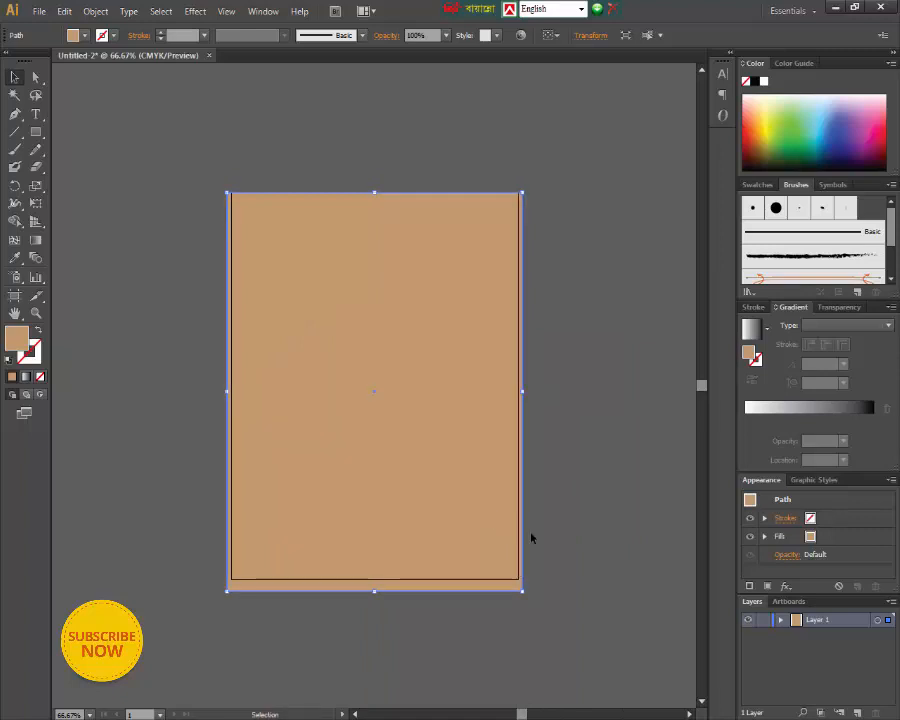
click(590, 484)
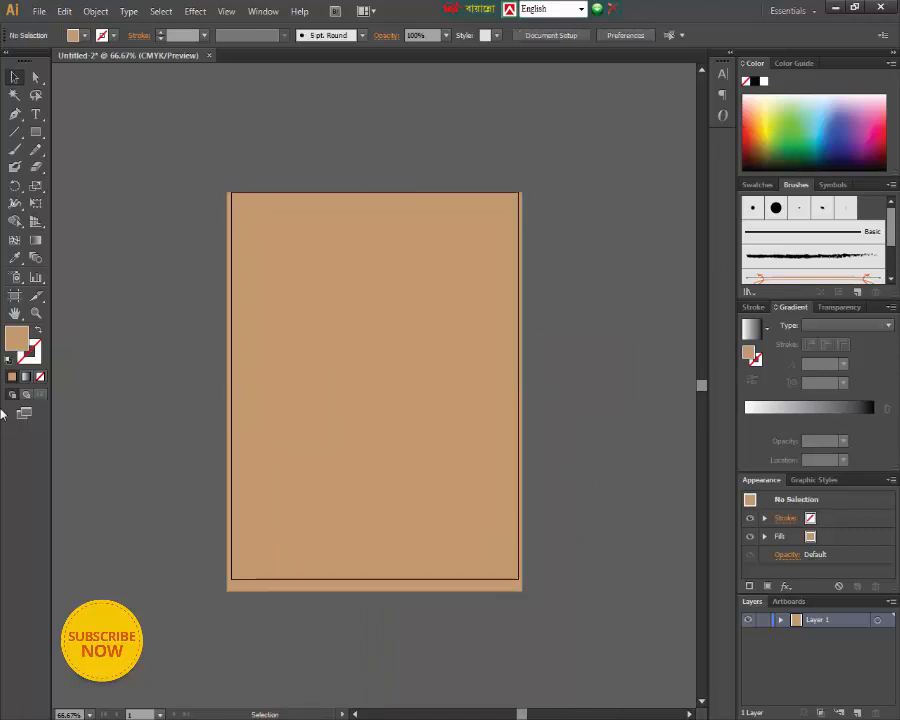
- Place the the_wise_owl wallpaper image from the My Videos folder into the document
click(39, 11)
click(70, 251)
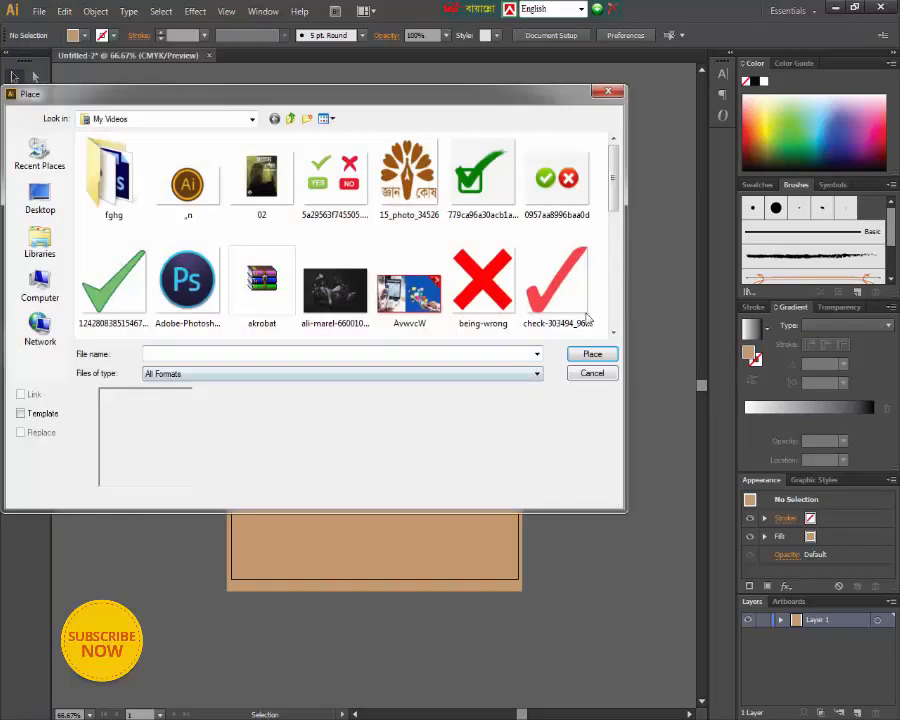
scroll(615, 222, down, 1)
scroll(625, 258, down, 6)
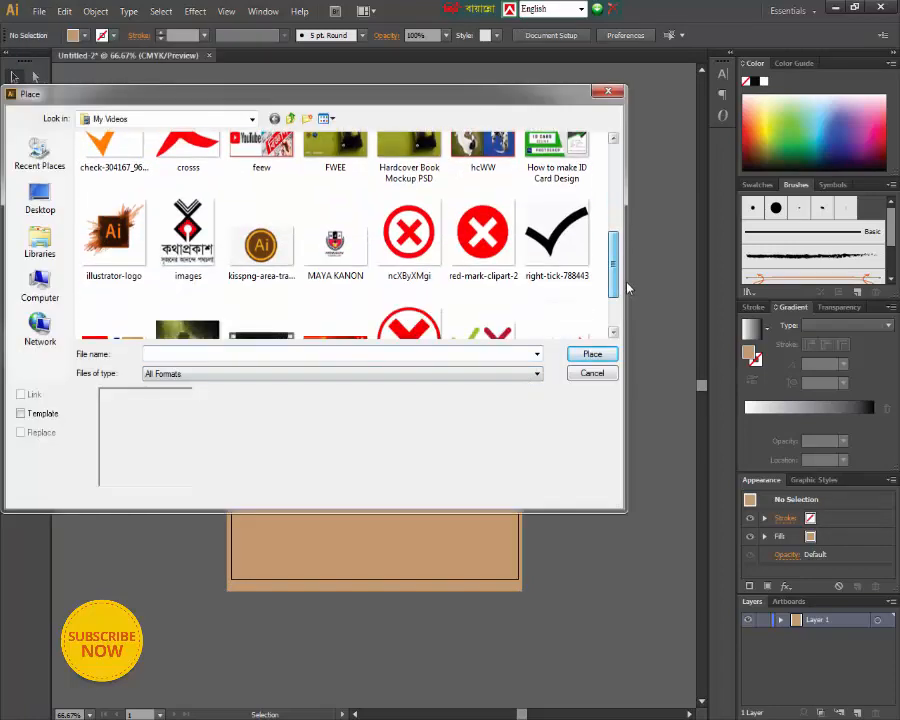
click(187, 285)
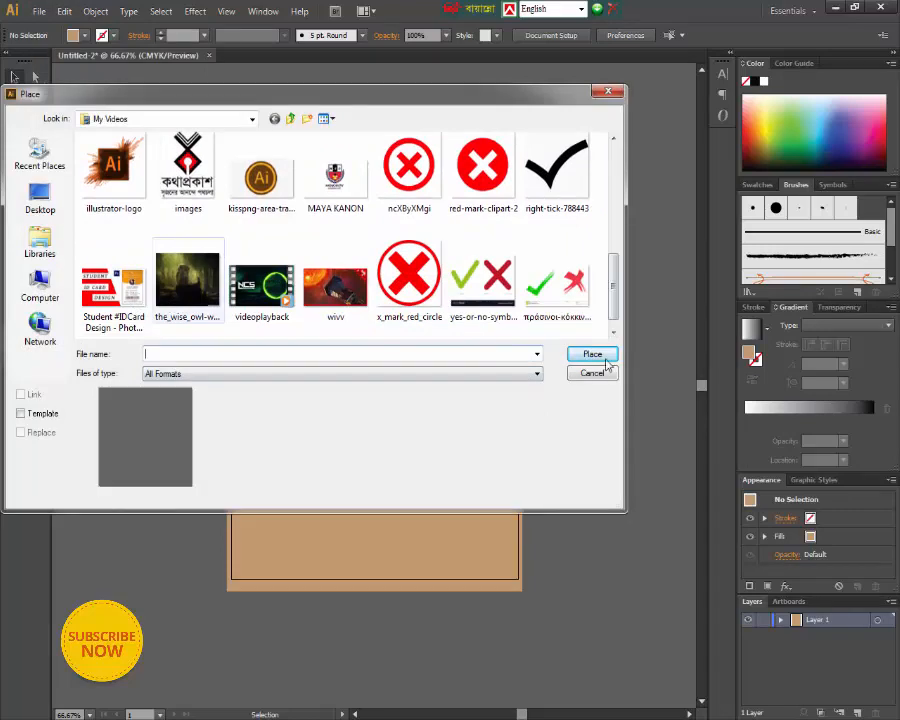
click(609, 356)
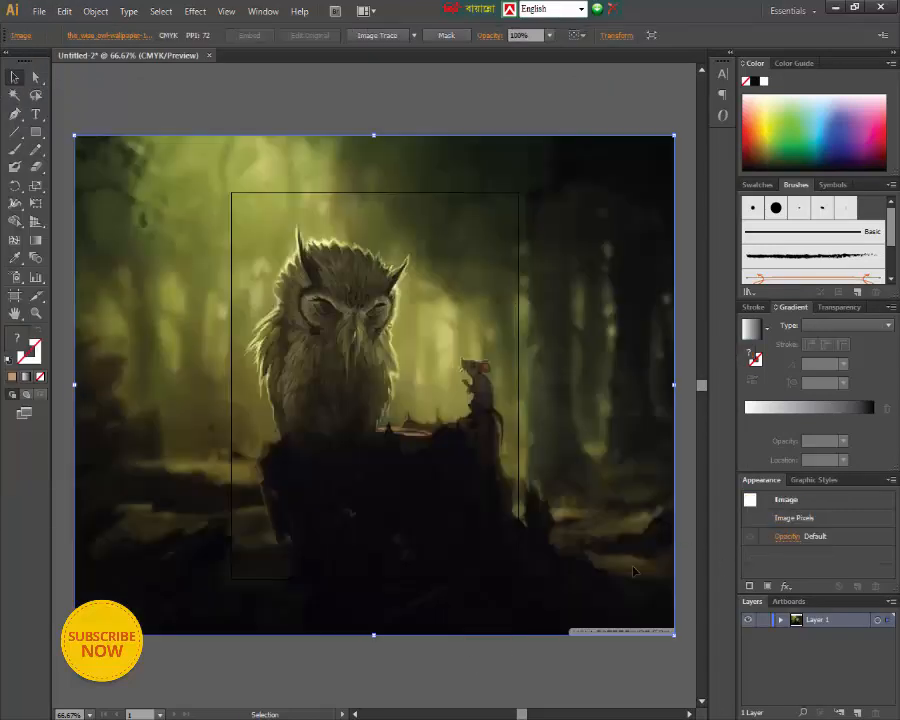
- Move the placed owl image off the artboard to the empty area on its right side
key(ctrl+minus)
key(ctrl+minus)
key(ctrl+minus)
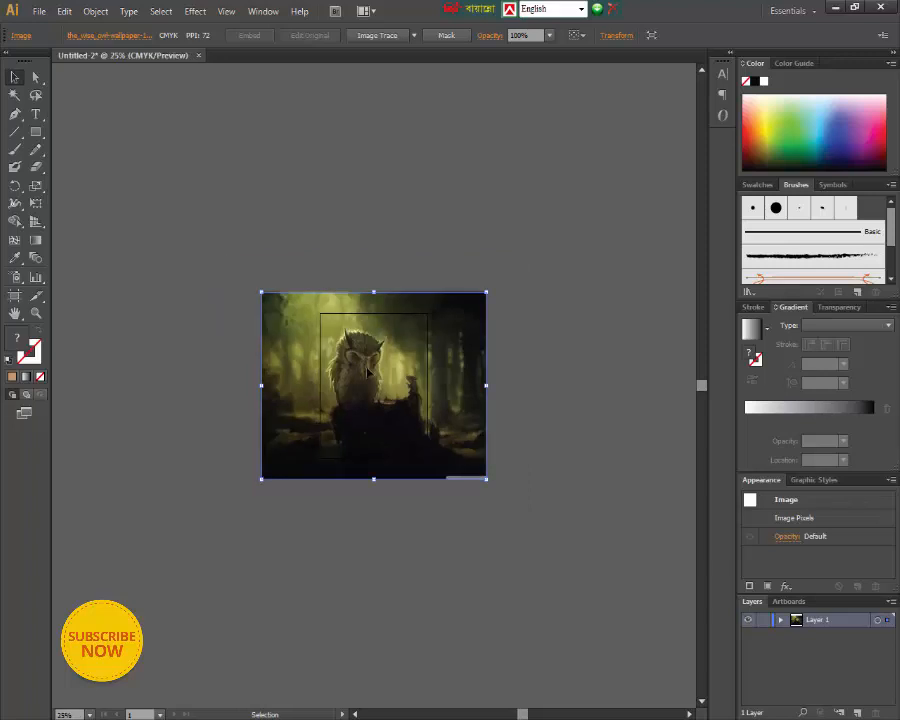
drag(366, 369, 562, 360)
click(572, 516)
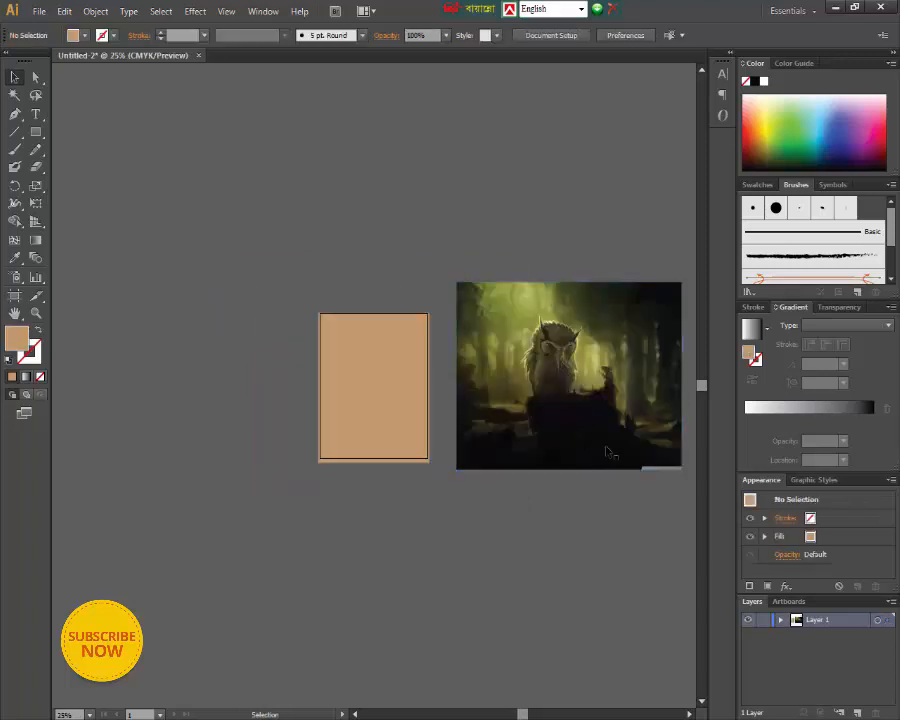
- Convert the owl image with Image Trace using the High Fidelity Photo preset
key(ctrl+plus)
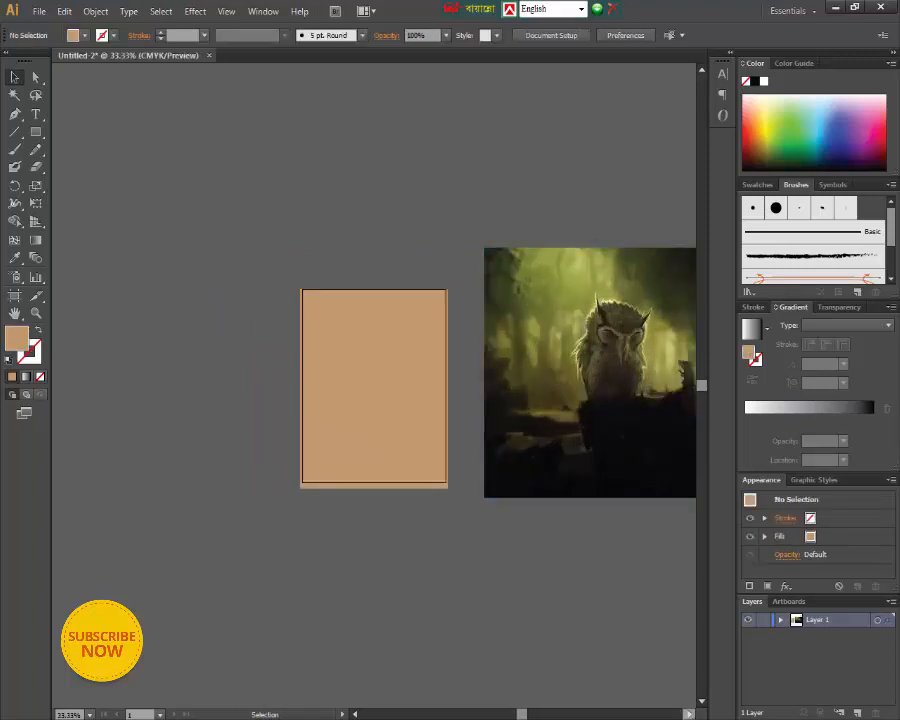
scroll(485, 500, right, 5)
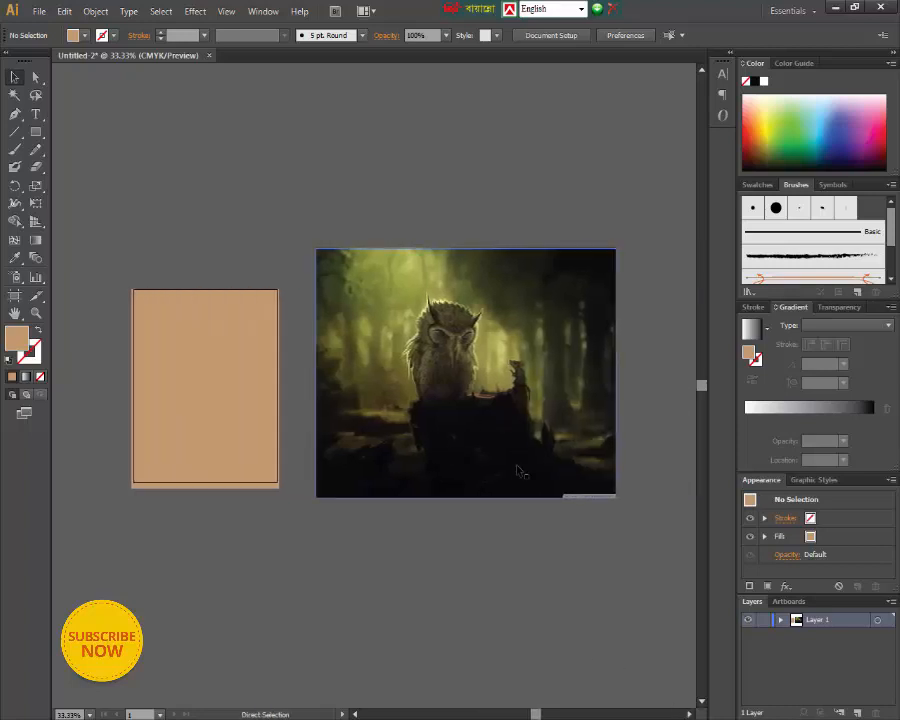
key(ctrl+plus)
key(ctrl+plus)
key(ctrl+minus)
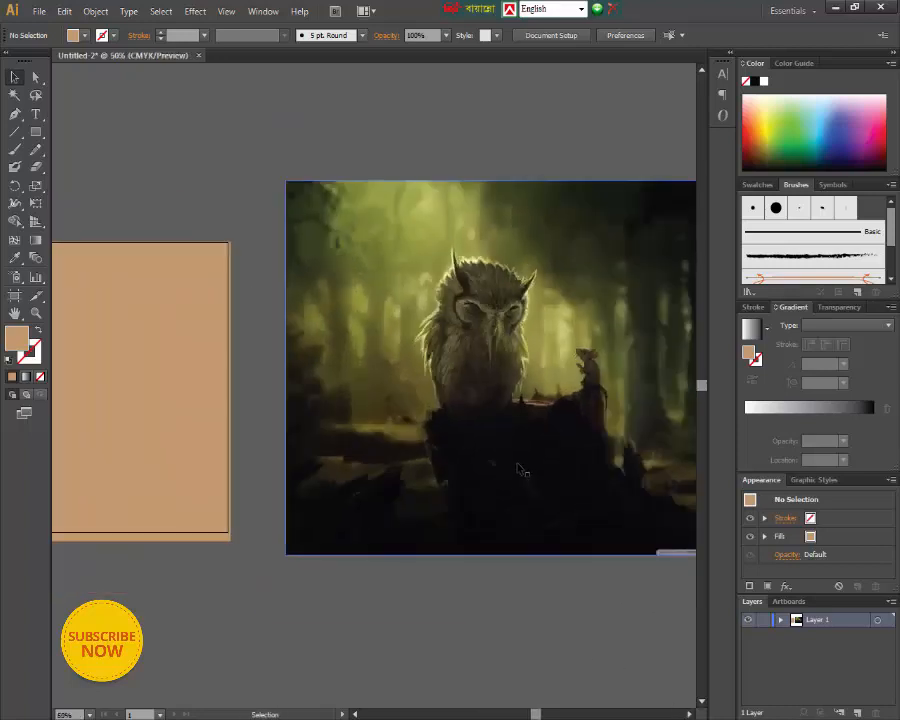
key(ctrl+minus)
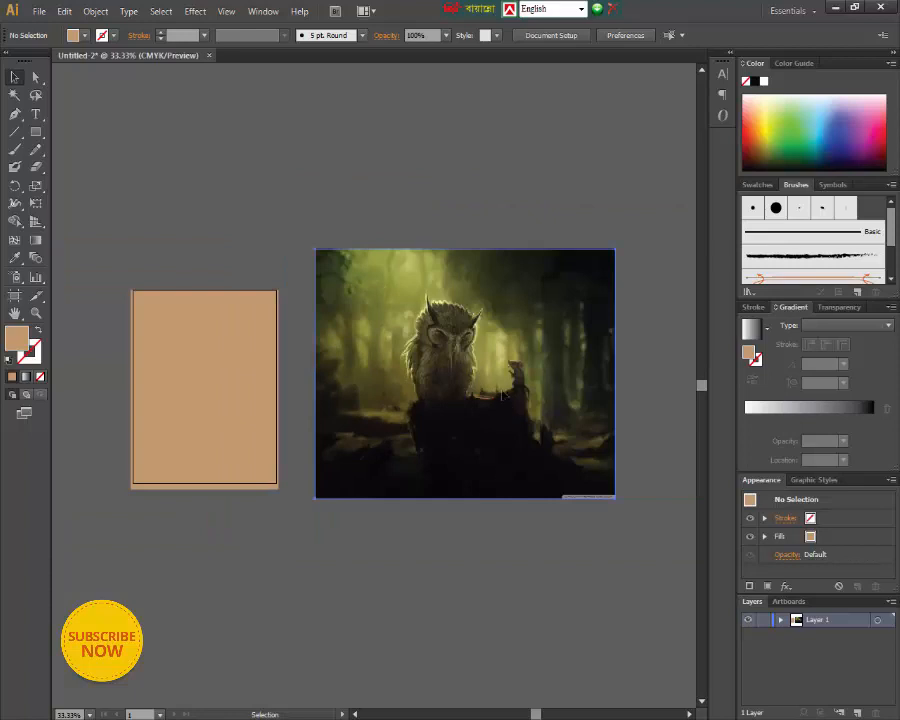
click(504, 488)
click(414, 37)
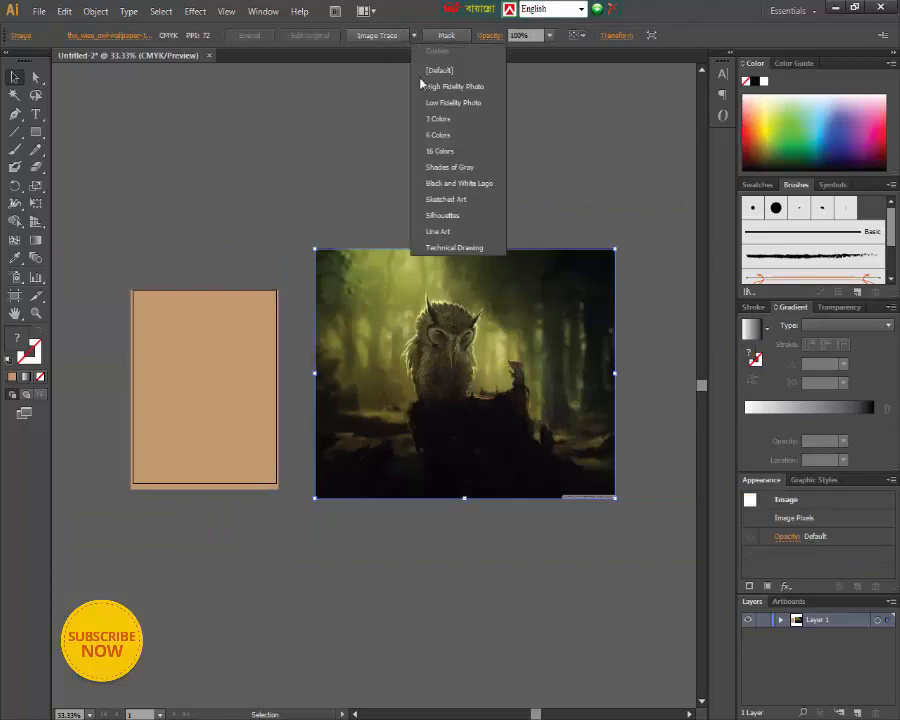
click(425, 88)
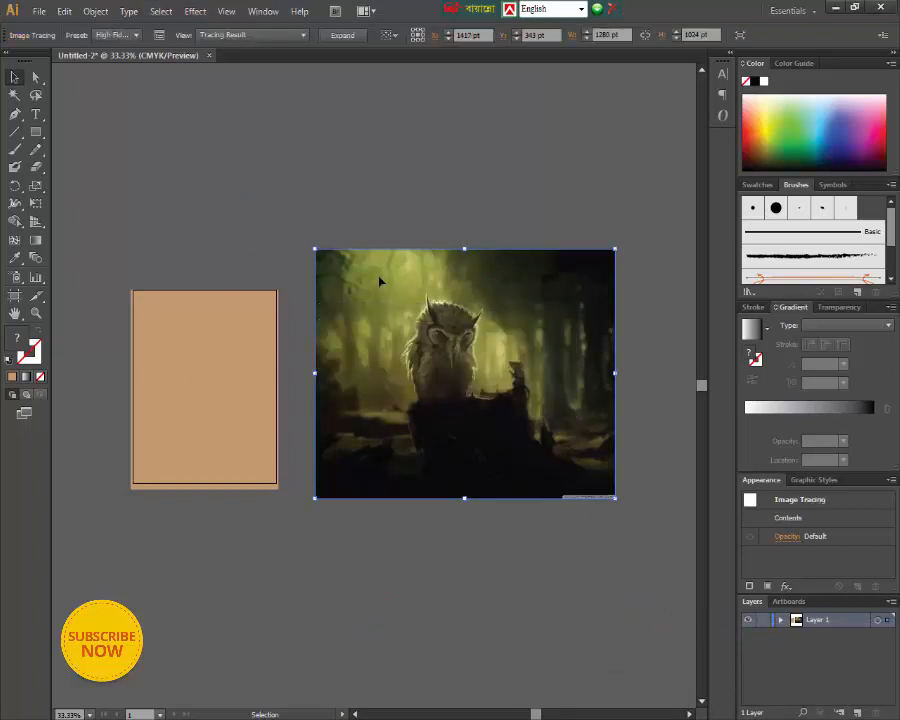
key(ctrl+plus)
key(ctrl+plus)
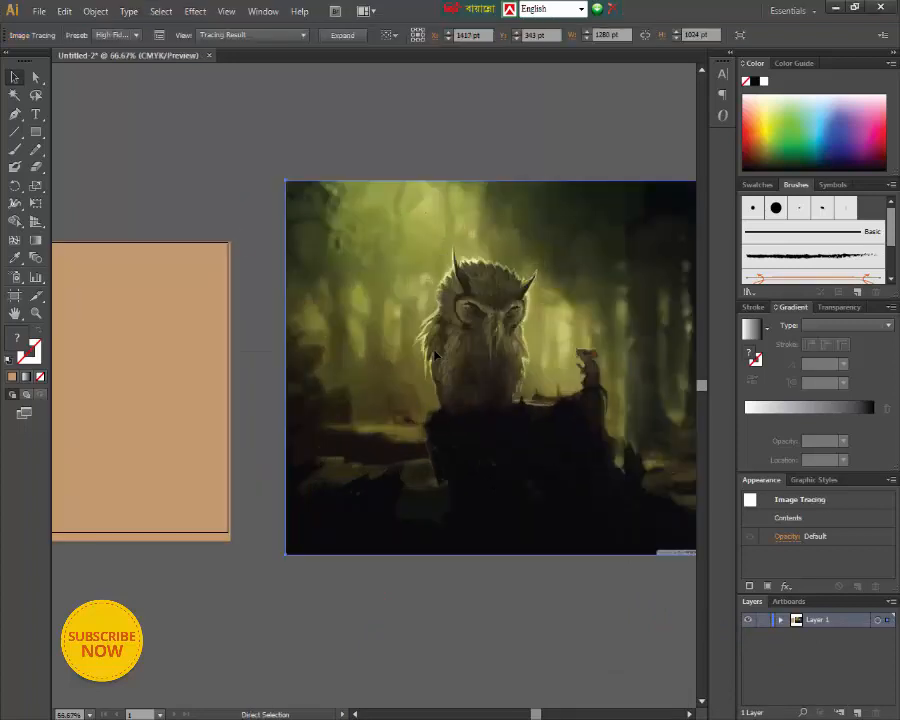
- Move the tan rectangle off the artboard onto the middle of the owl image
key(ctrl+minus)
key(ctrl+minus)
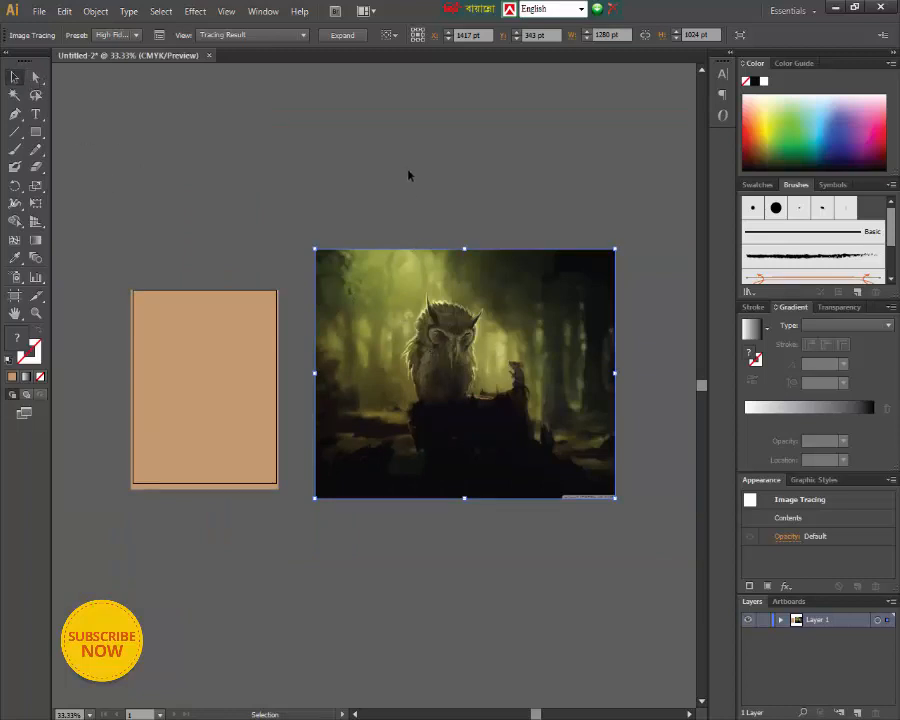
drag(325, 207, 540, 440)
click(451, 179)
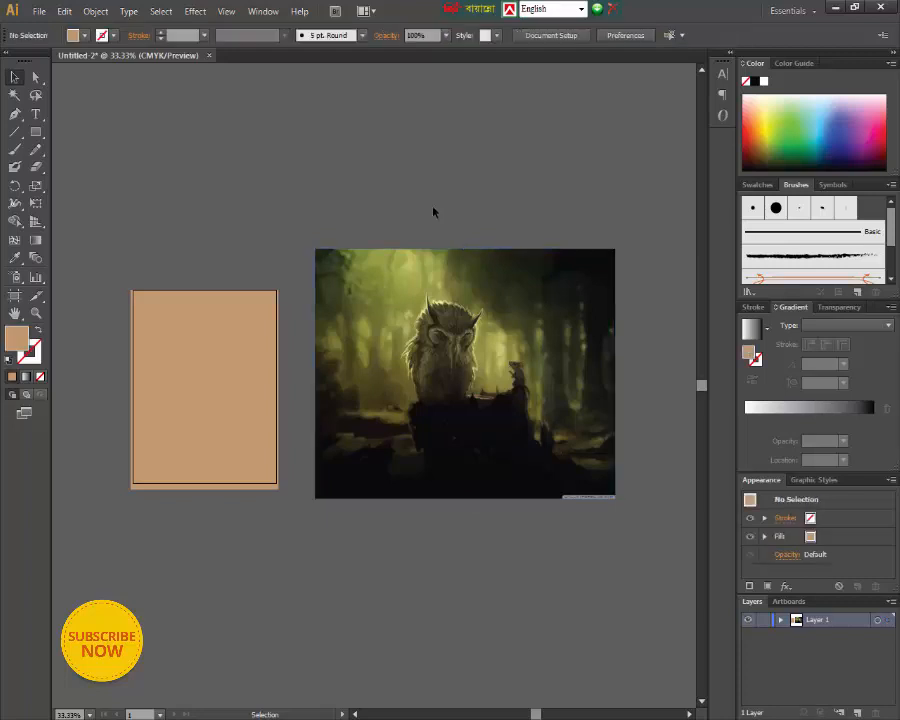
click(485, 288)
click(222, 400)
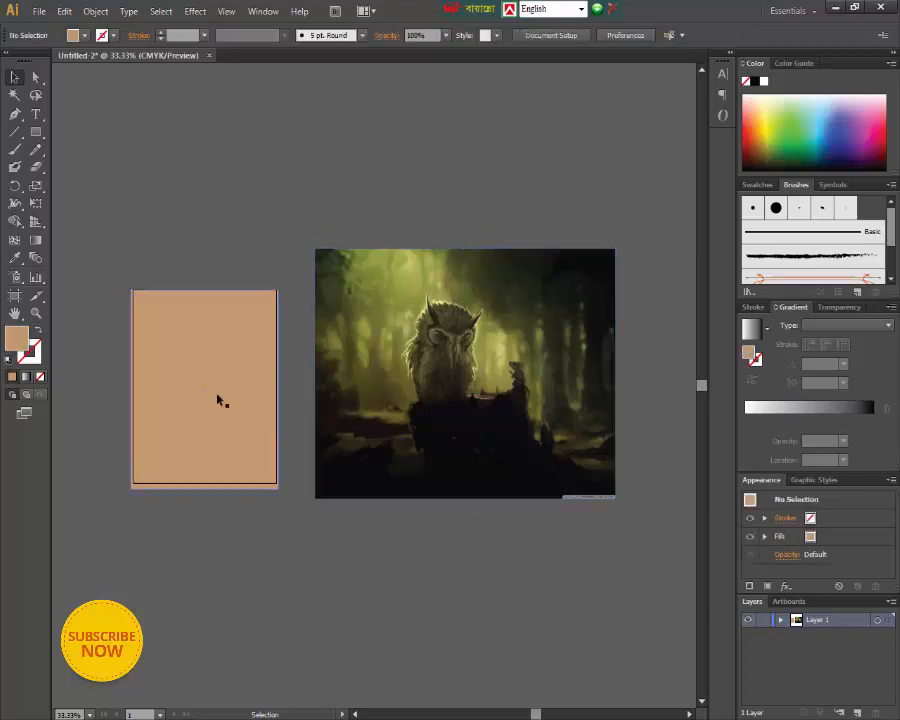
drag(200, 387, 460, 364)
click(518, 535)
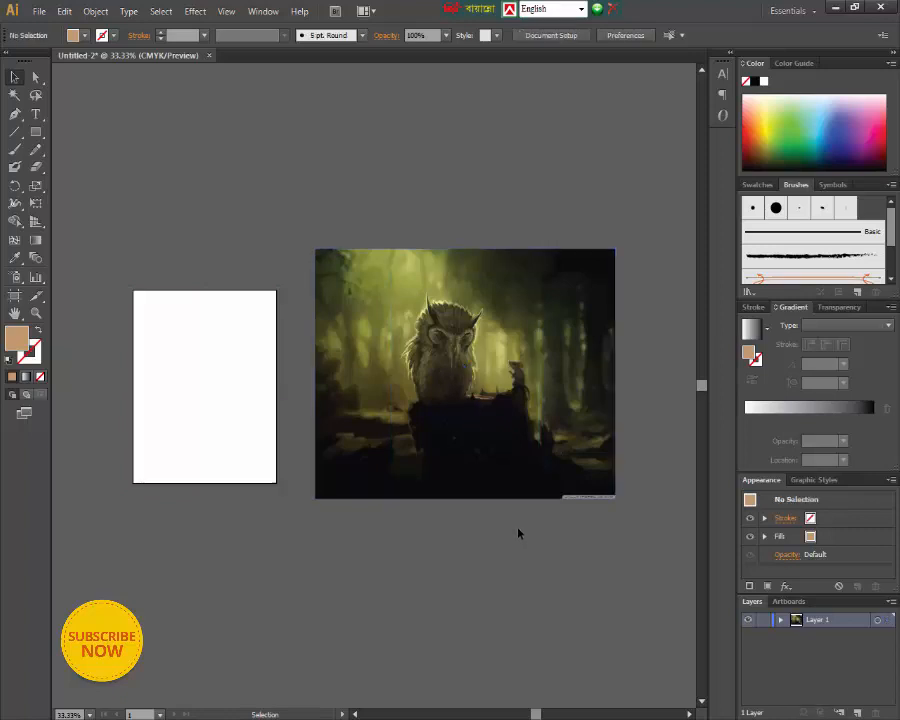
- Select the owl image and the tan rectangle together and shift both slightly up and to the right
click(476, 418)
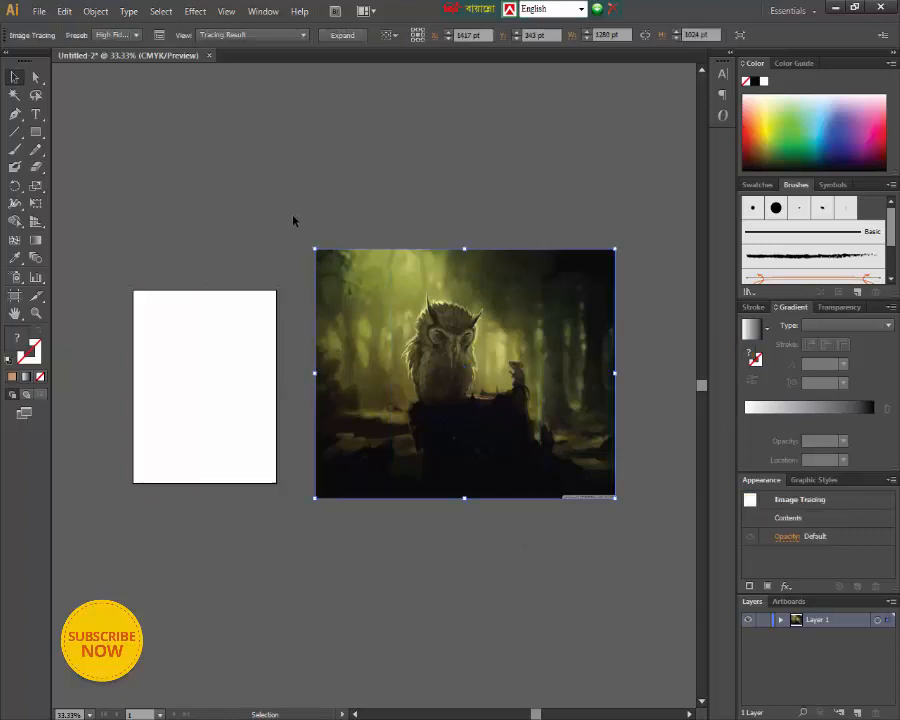
drag(293, 231, 650, 528)
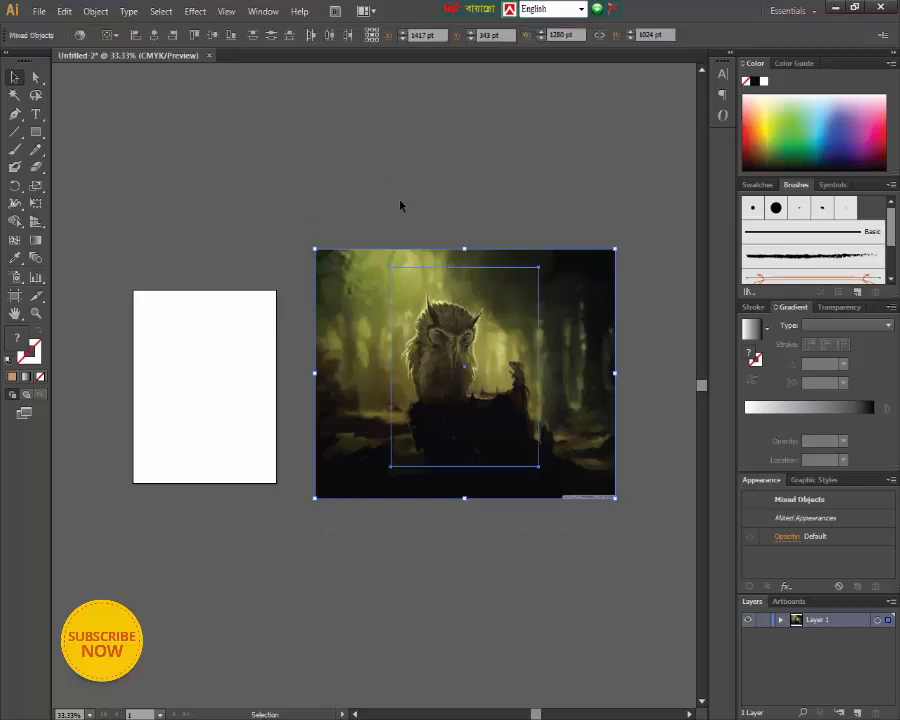
key(ctrl)
click(503, 541)
drag(509, 408, 518, 382)
key(a)
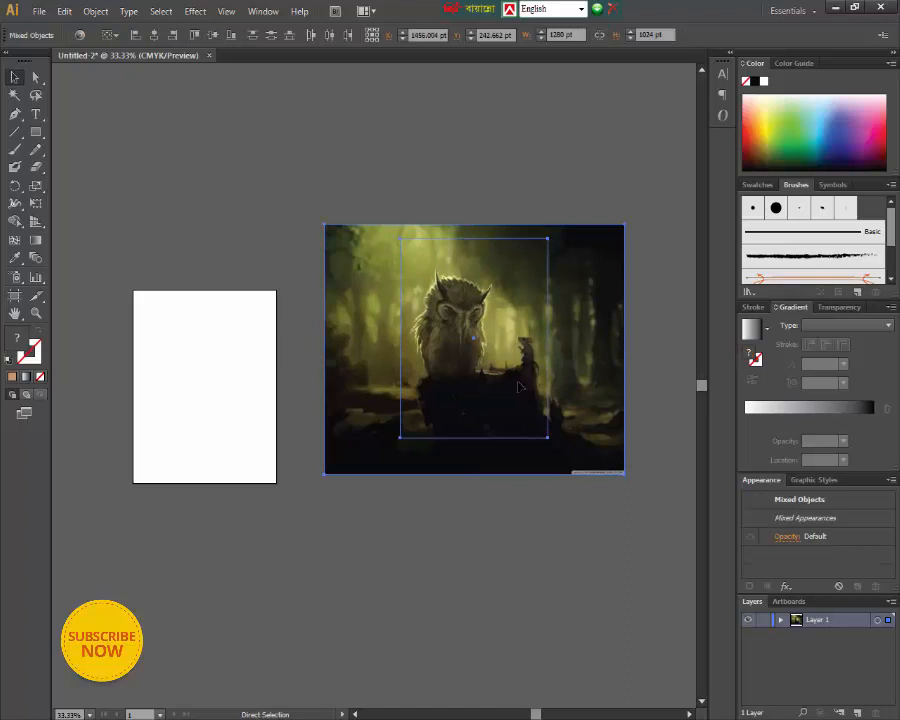
key(ctrl)
key(v)
click(536, 524)
- Undo the expansion of the owl tracing
click(441, 320)
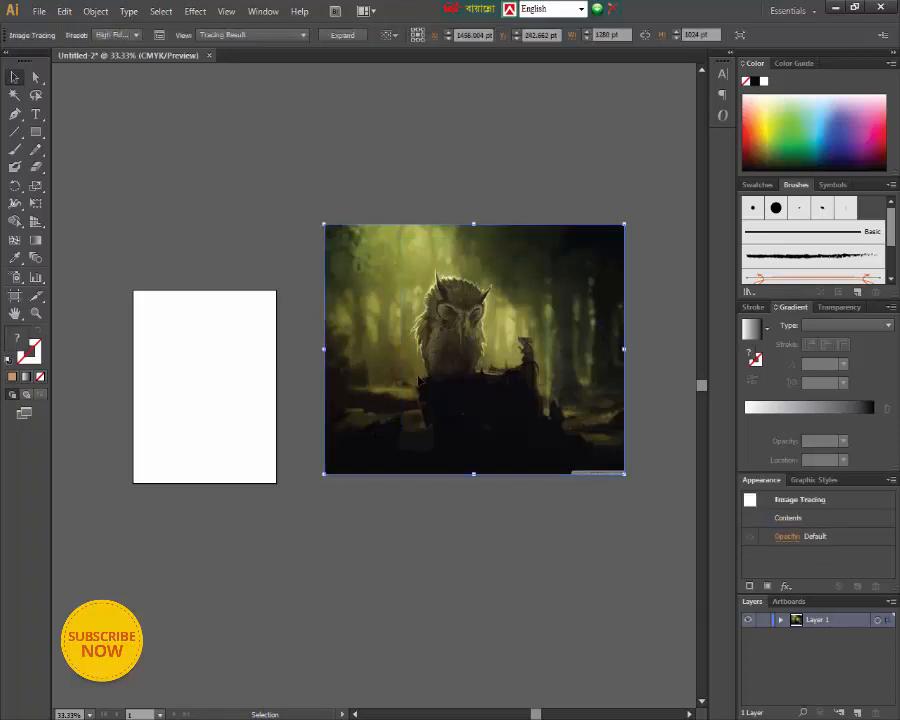
click(398, 147)
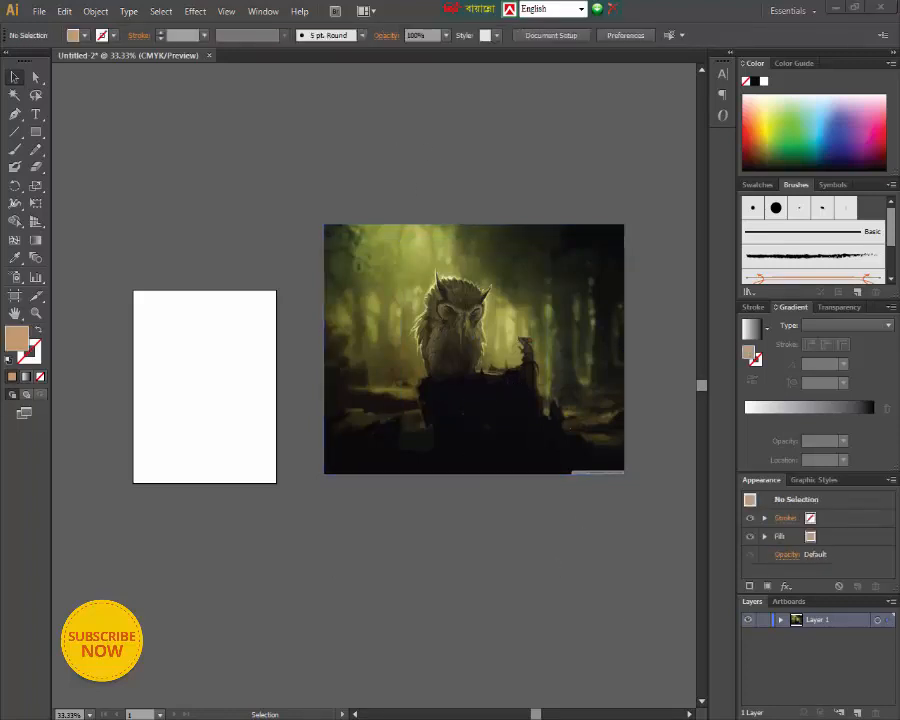
mouse_move(845, 672)
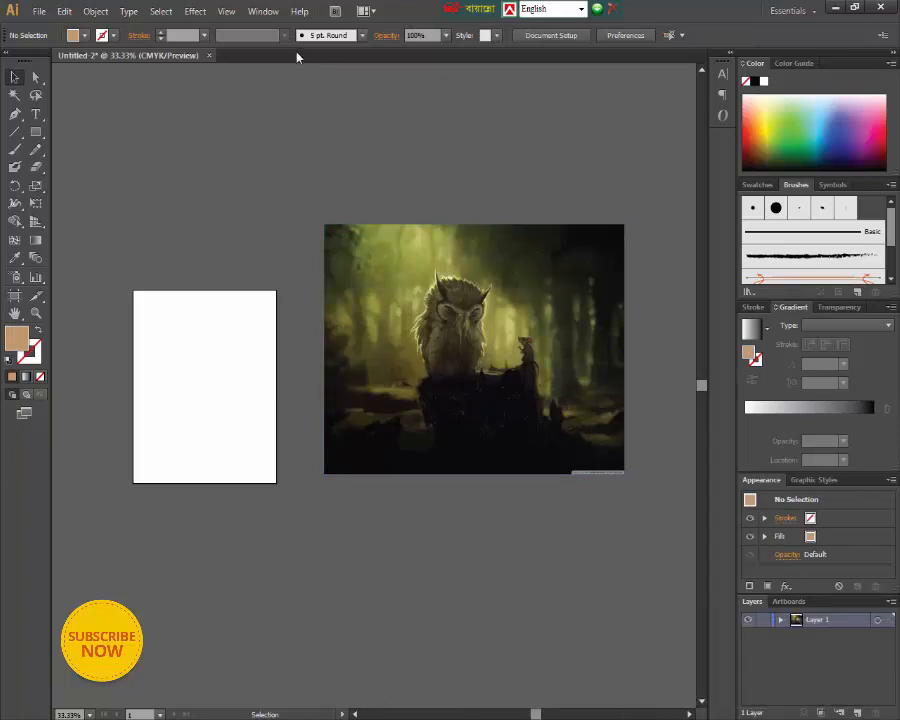
click(392, 257)
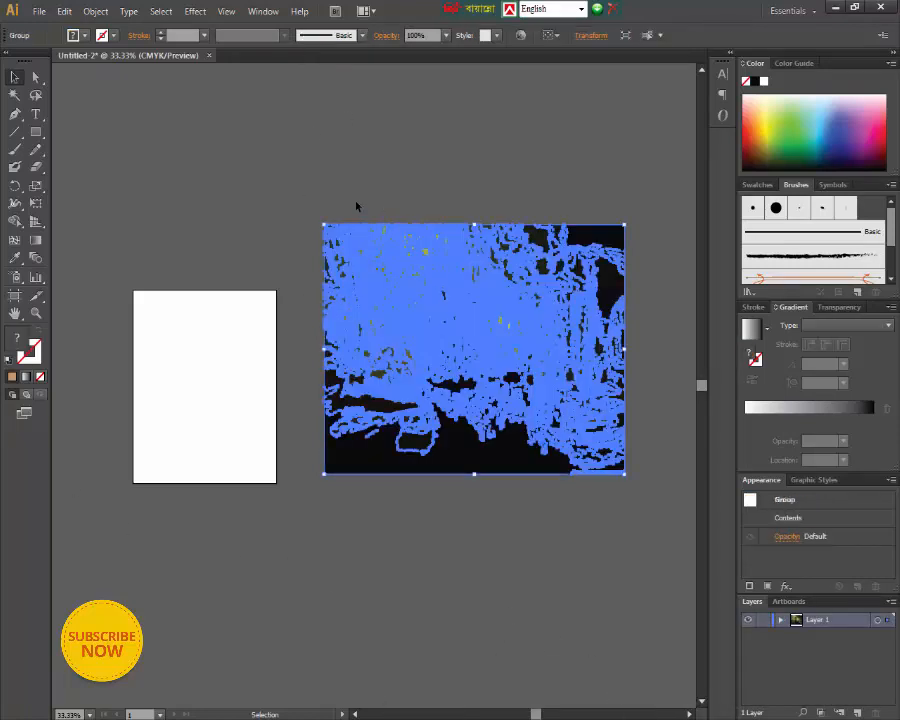
key(ctrl)
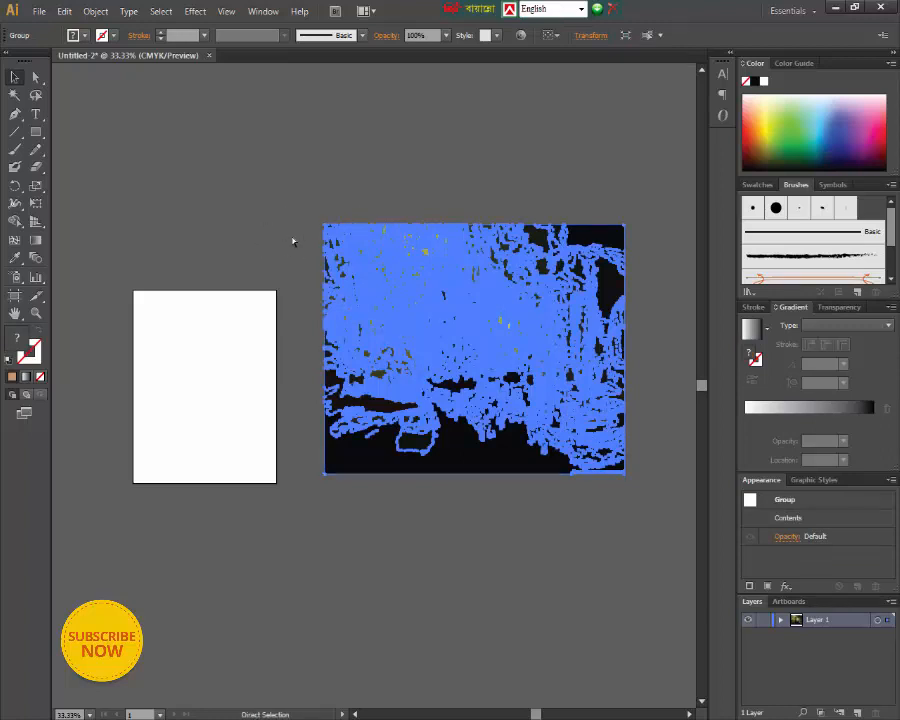
key(ctrl+z)
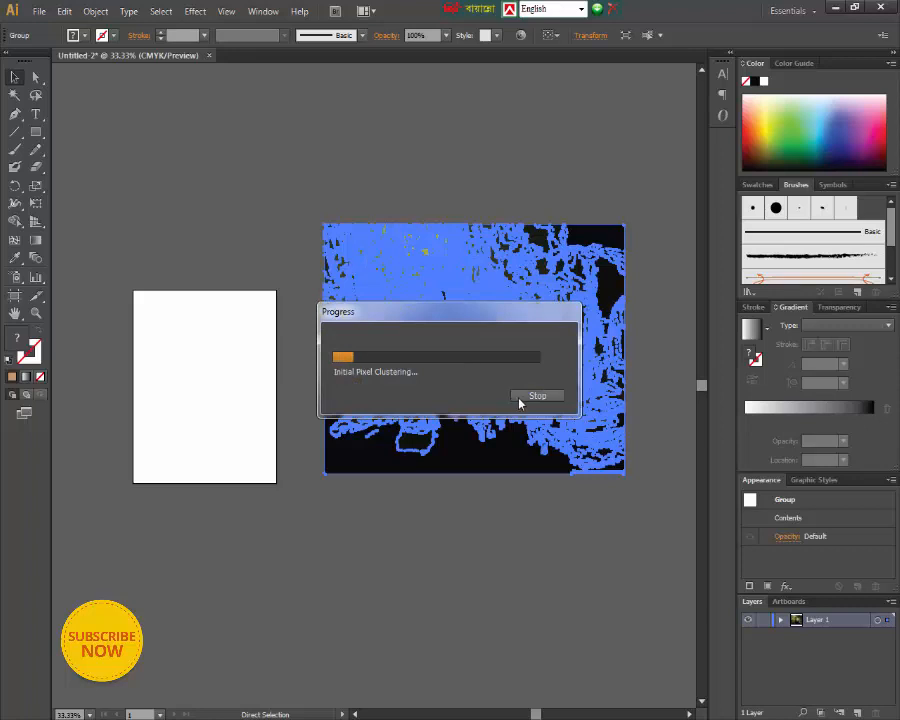
click(519, 398)
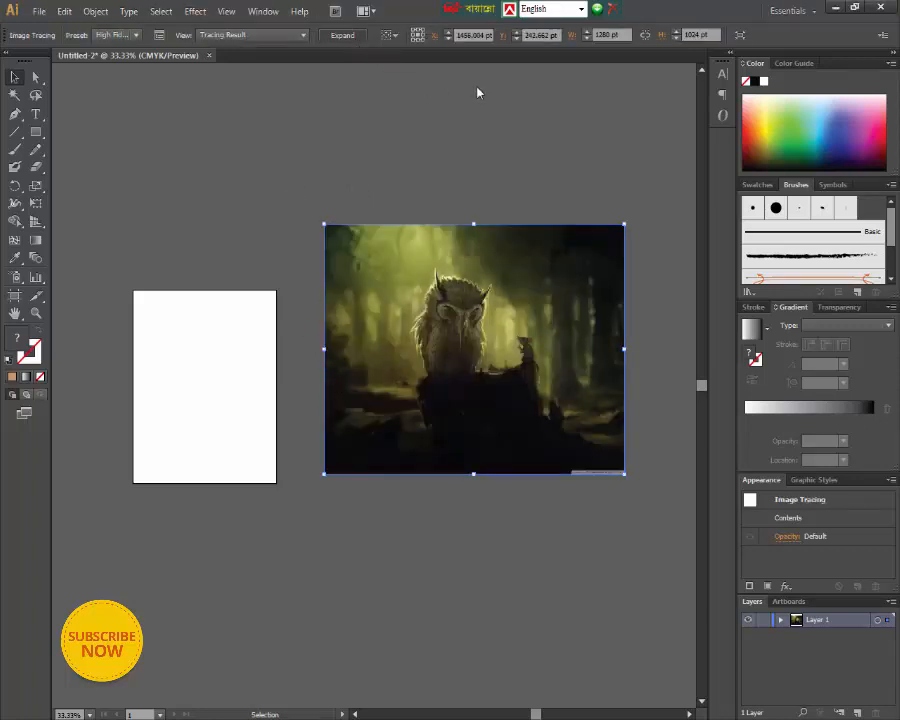
- Expand the owl tracing into vector paths and send the resulting group behind the tan rectangle
click(353, 36)
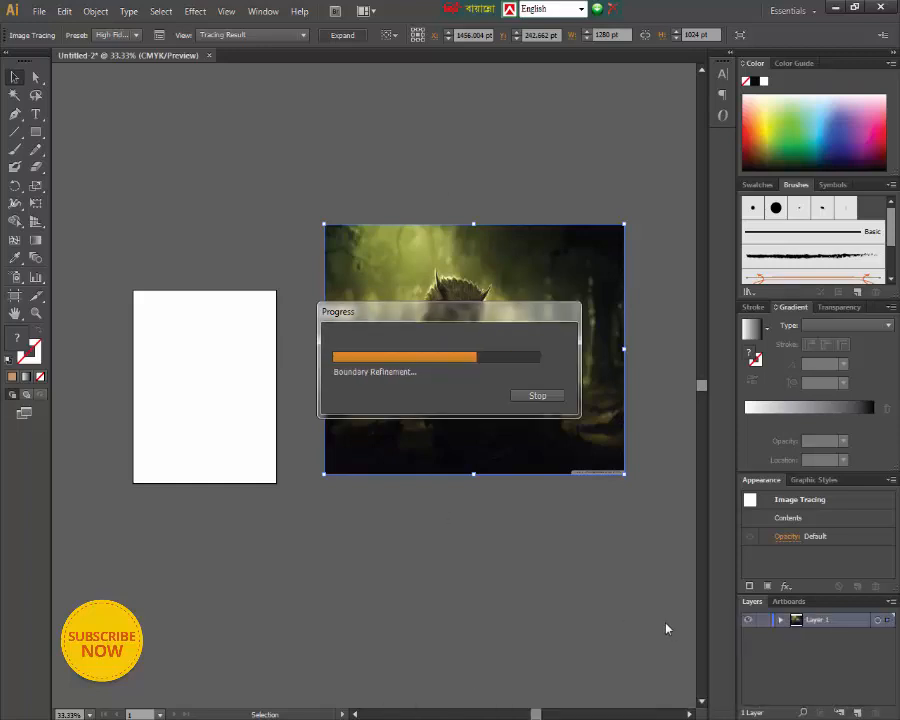
click(322, 718)
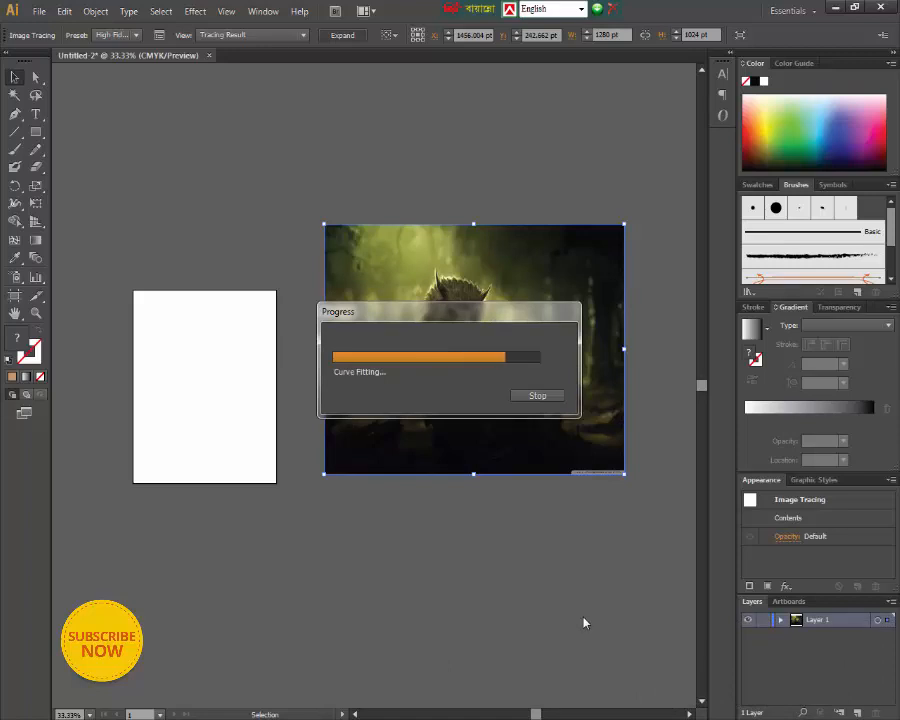
key(a)
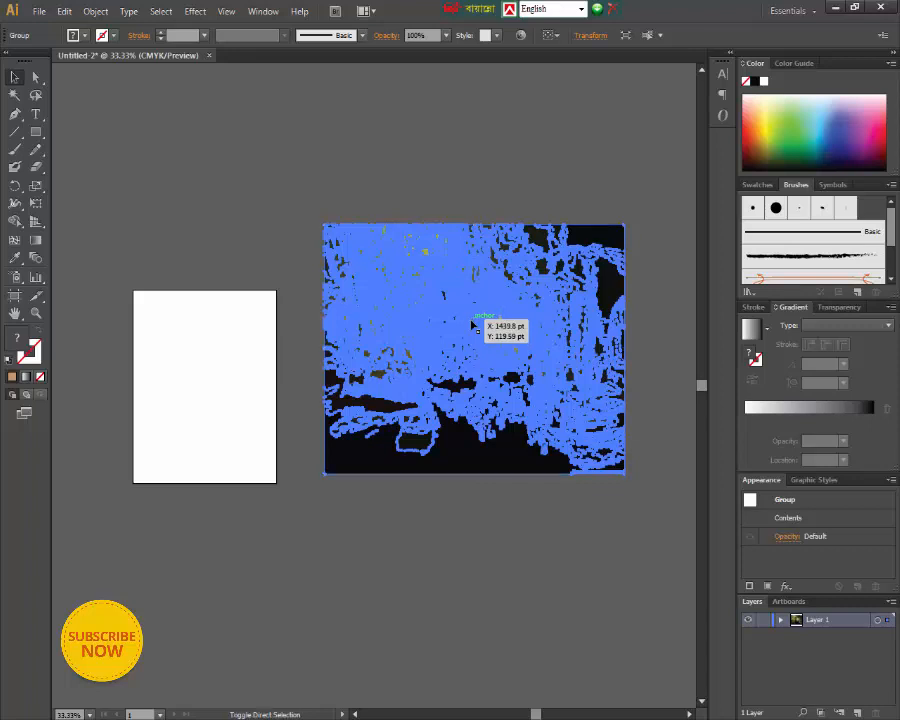
key(ctrl+shift+[)
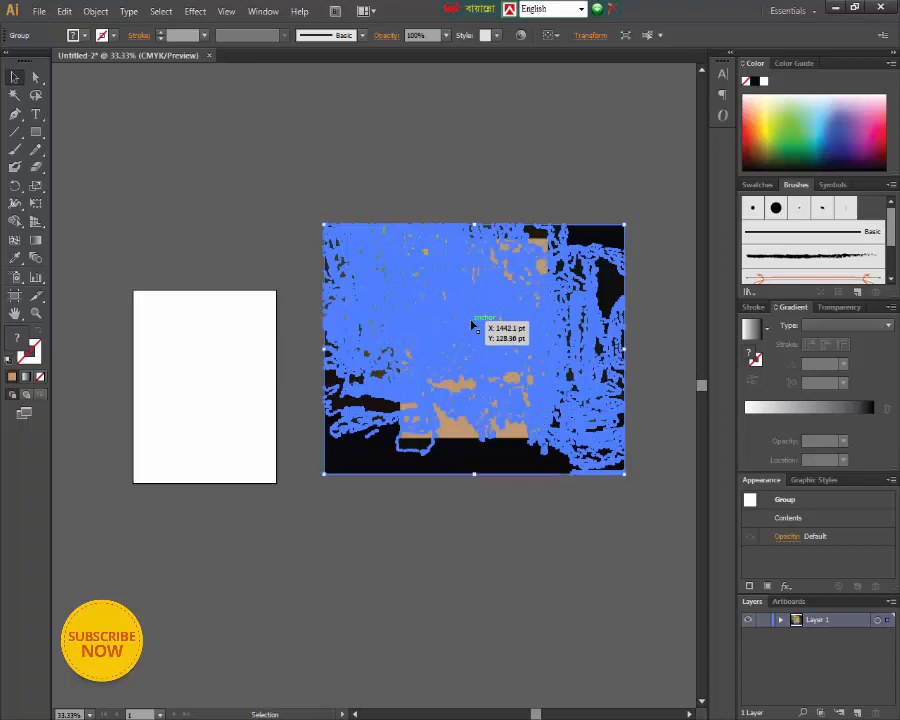
click(479, 521)
key(ctrl+equal)
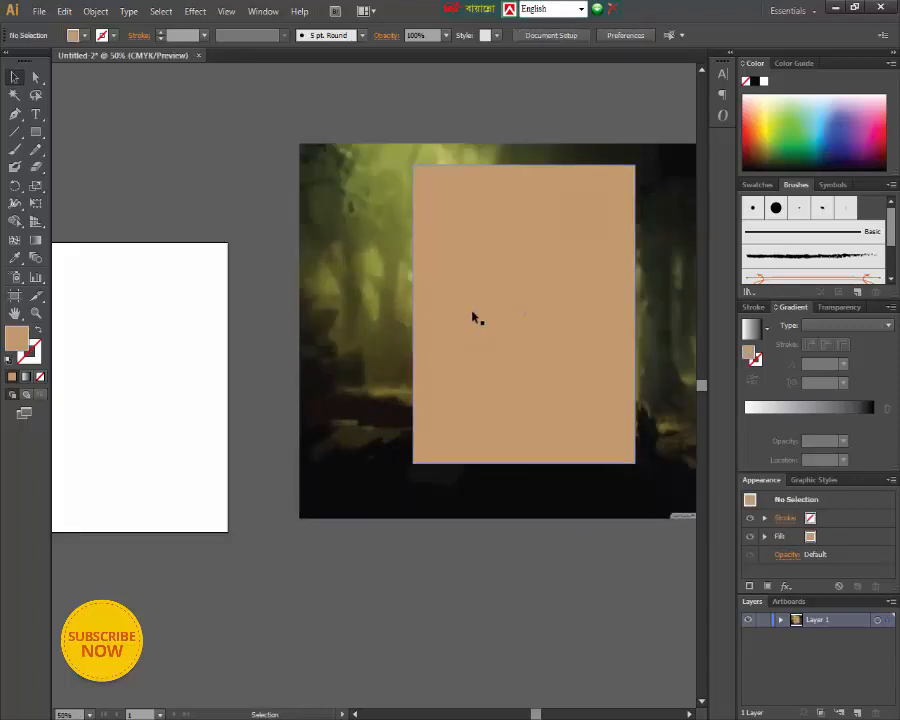
drag(425, 35, 387, 36)
click(386, 35)
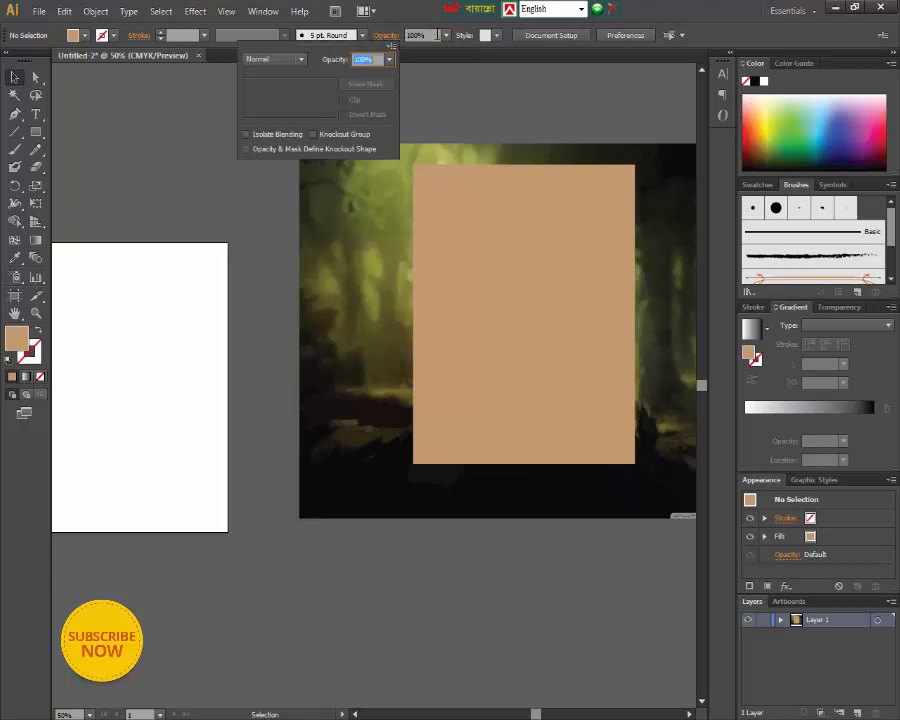
click(447, 38)
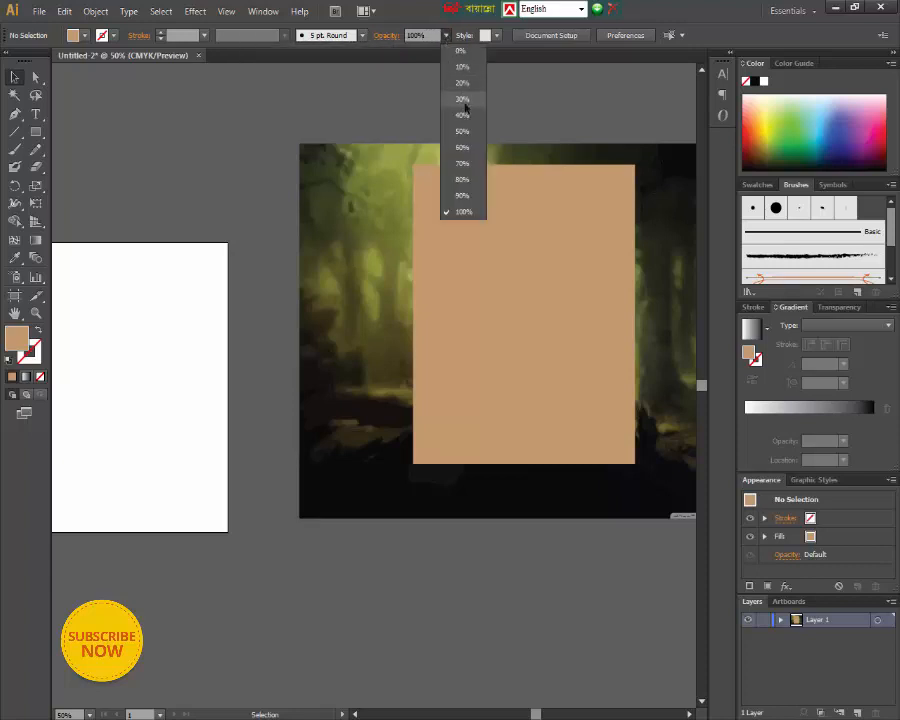
click(461, 98)
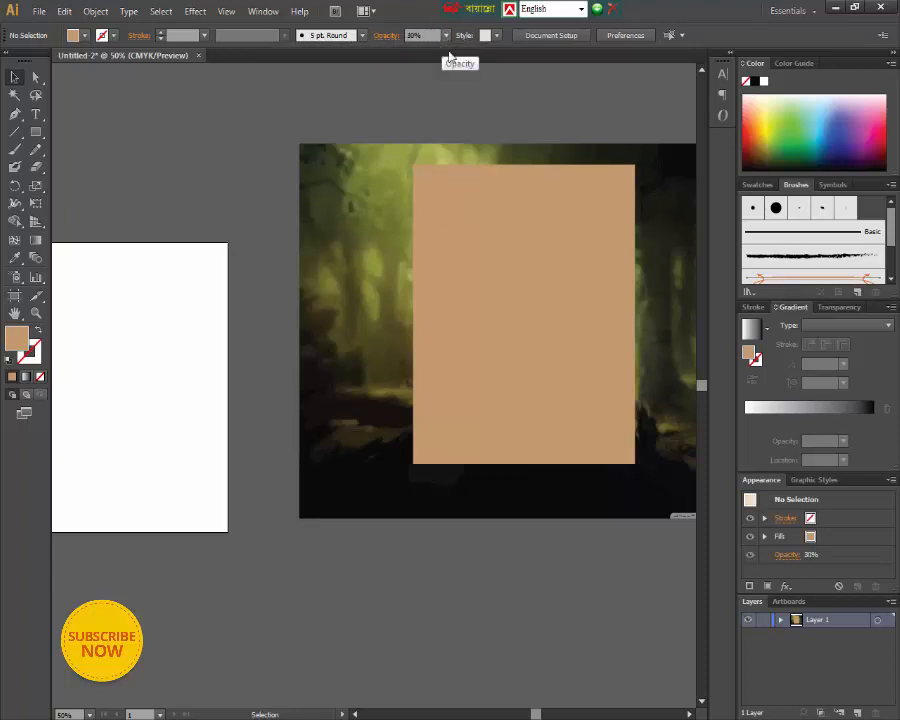
- Set the tan rectangle's opacity to 40%
click(516, 233)
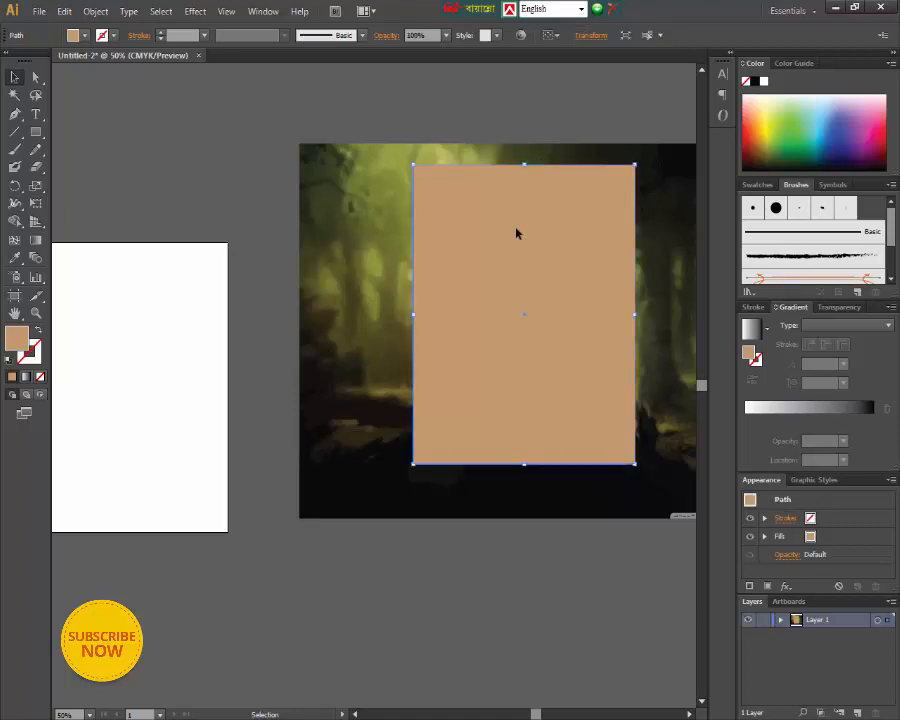
click(446, 36)
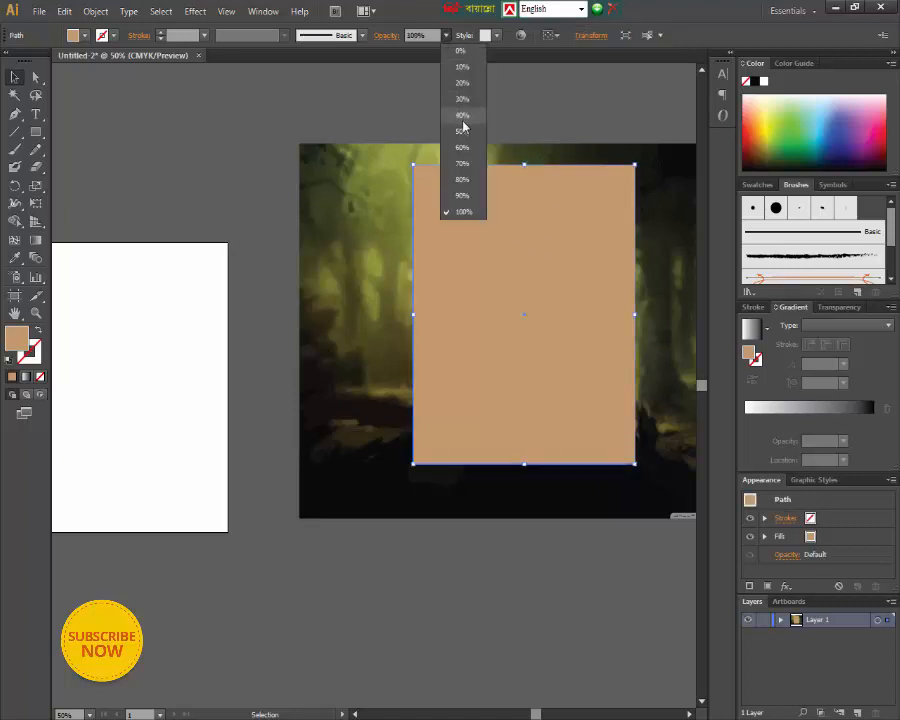
click(460, 123)
- Reposition the semi-transparent rectangle over the owl artwork so it frames the owl and the mouse on the stump
mouse_move(522, 388)
mouse_down()
mouse_move(522, 366)
mouse_move(524, 375)
mouse_up()
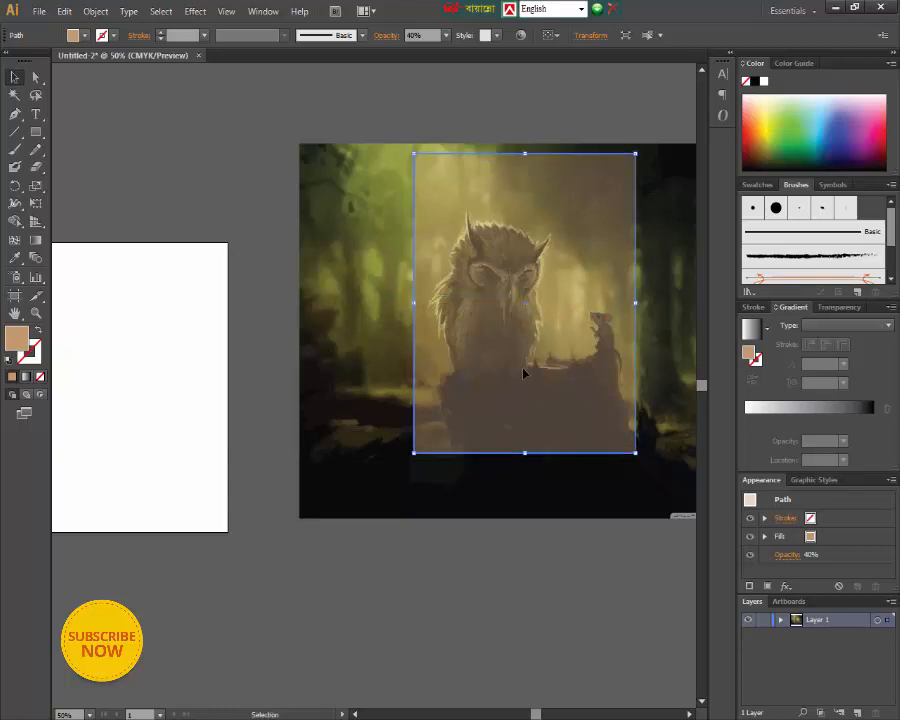
key(Right)
key(Right)
key(Right)
key(Right)
key(Down)
key(Down)
key(Down)
key(Down)
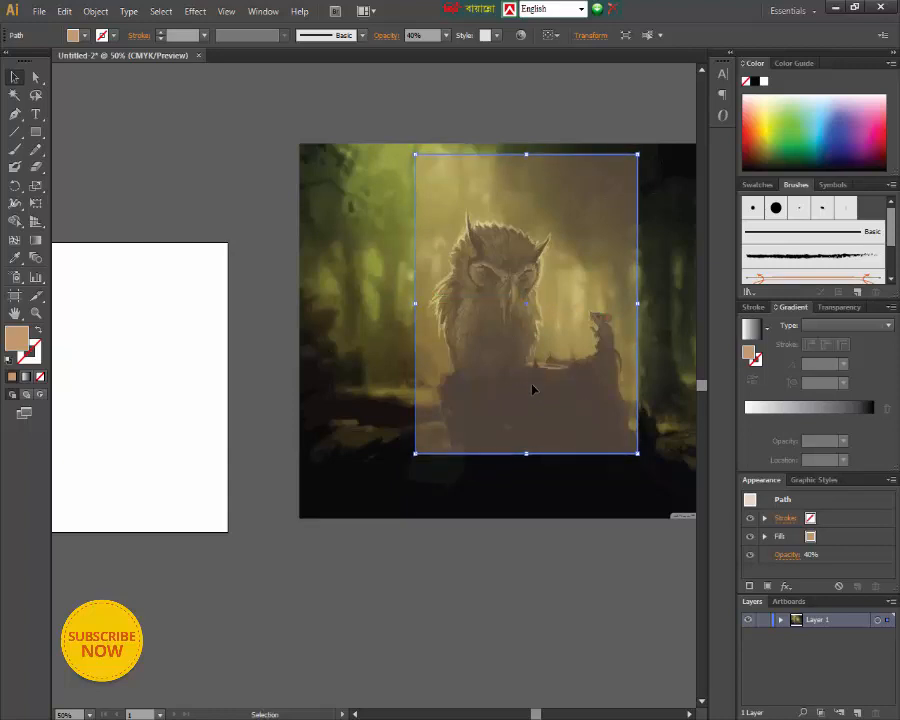
key(Down)
key(Down)
key(Down)
key(Down)
key(Down)
key(Down)
key(Down)
key(Down)
key(Down)
key(Down)
key(Down)
key(Down)
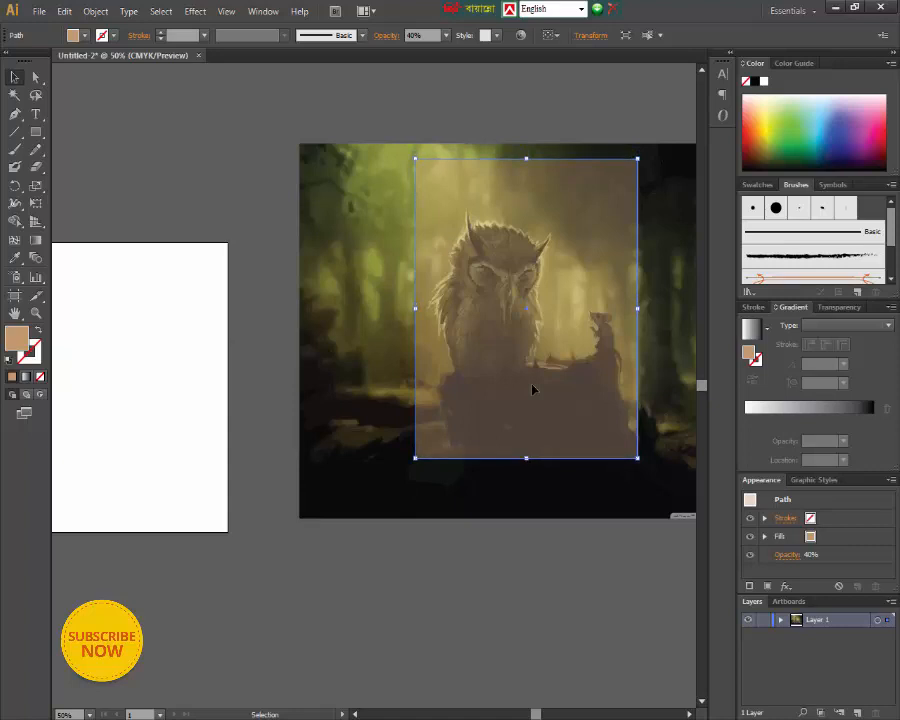
key(Down)
key(Down)
key(Down)
key(Down)
key(Down)
key(Down)
key(Down)
key(Down)
key(Down)
key(Down)
key(Down)
key(Down)
key(Down)
key(Down)
key(Down)
key(Down)
key(Down)
key(Down)
key(Down)
key(Down)
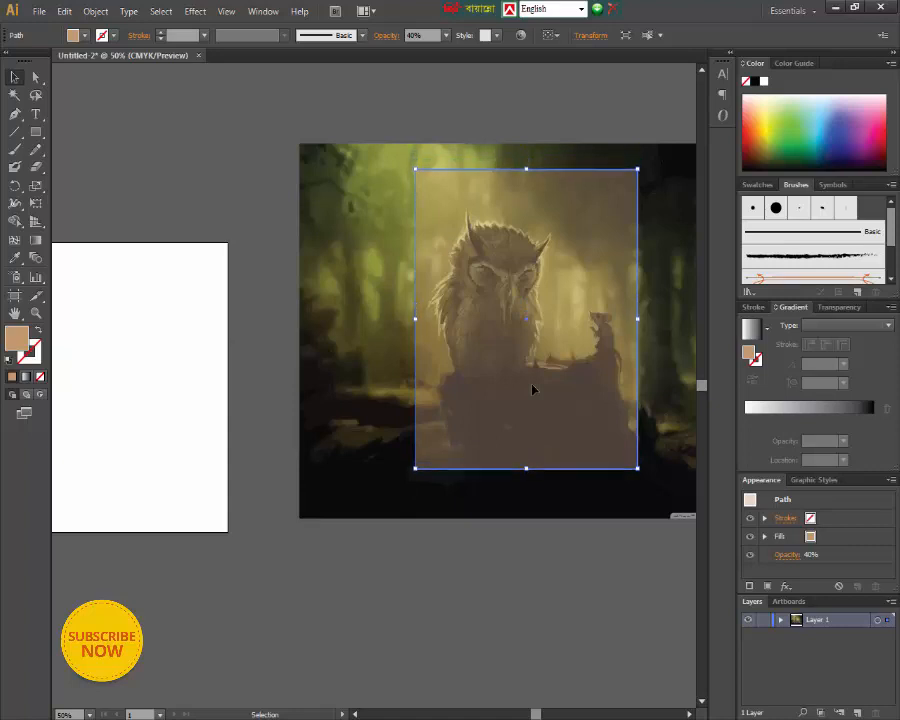
key(Down)
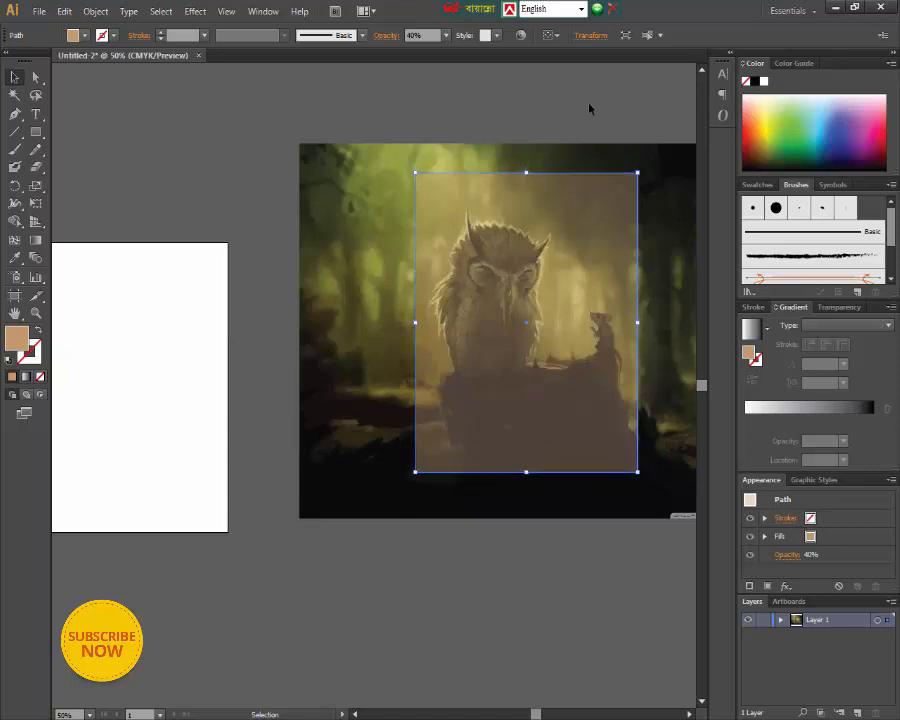
- Restore the tan rectangle's opacity to 100% and deselect it
click(445, 36)
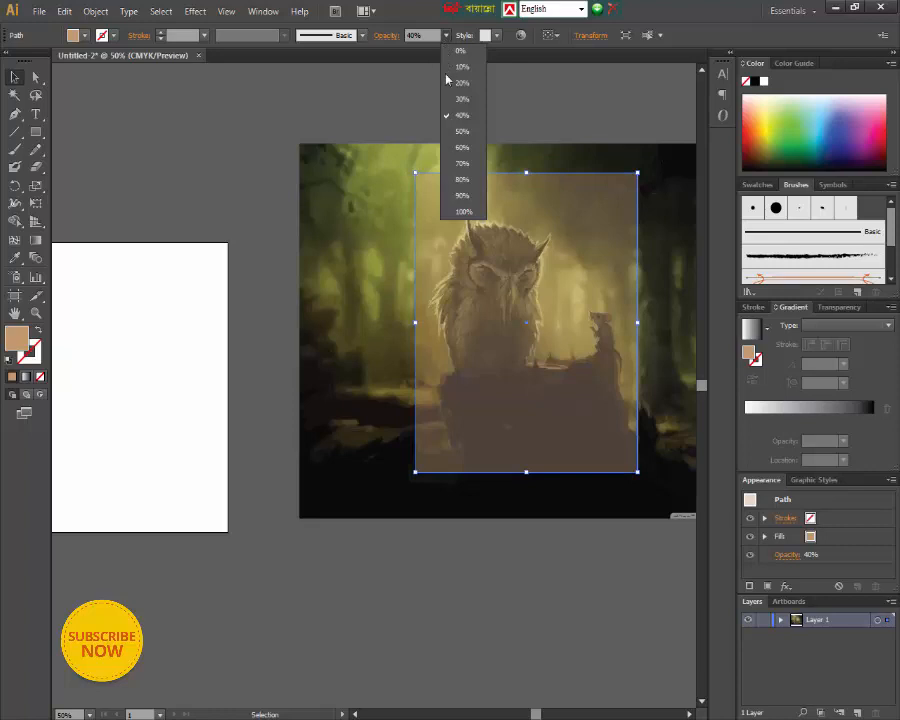
click(460, 207)
click(252, 191)
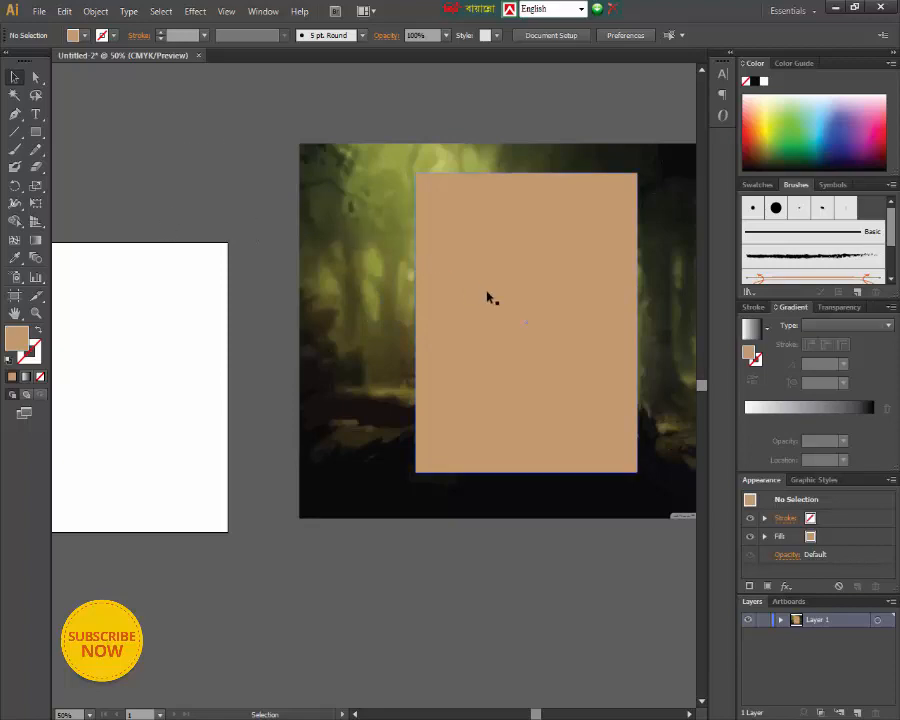
- Make a clipping mask from the tan rectangle and the expanded owl artwork
drag(279, 134, 587, 338)
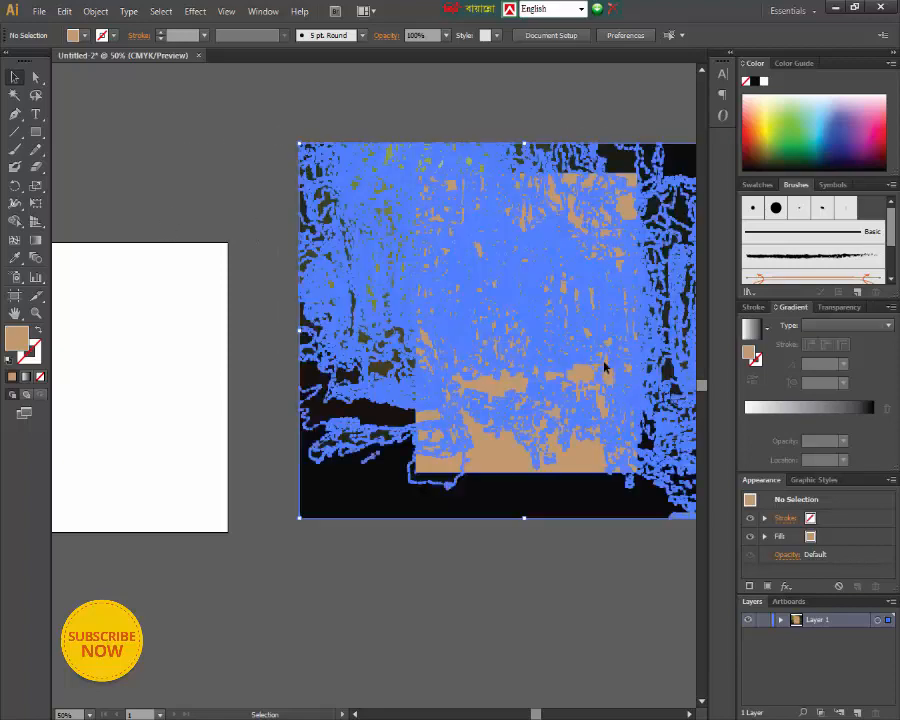
right_click(543, 340)
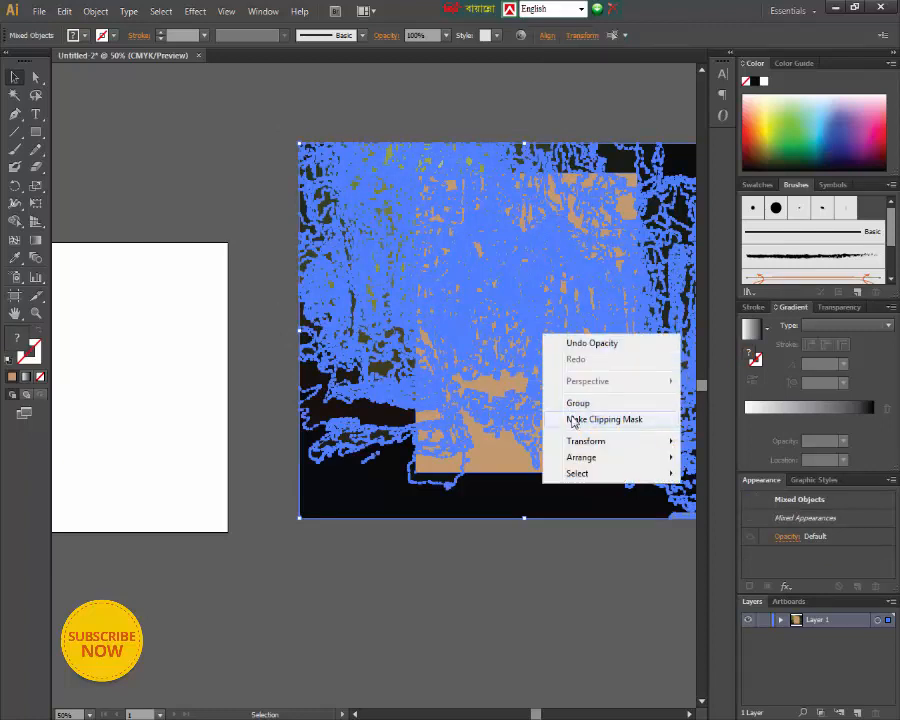
click(552, 419)
click(509, 561)
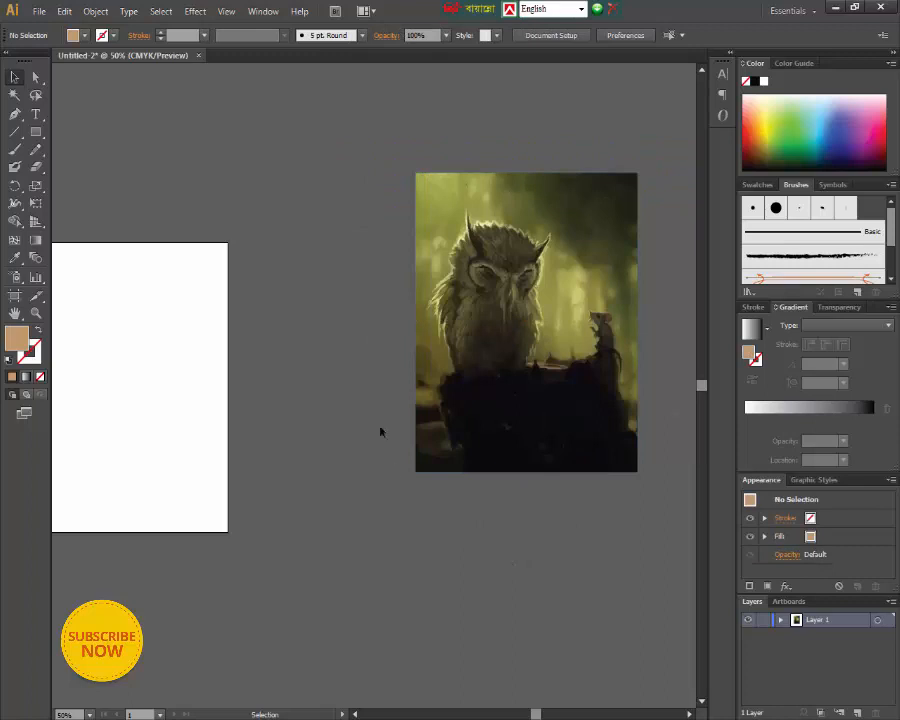
- Move the clipped owl artwork onto the artboard so it covers the white page
drag(510, 366, 116, 426)
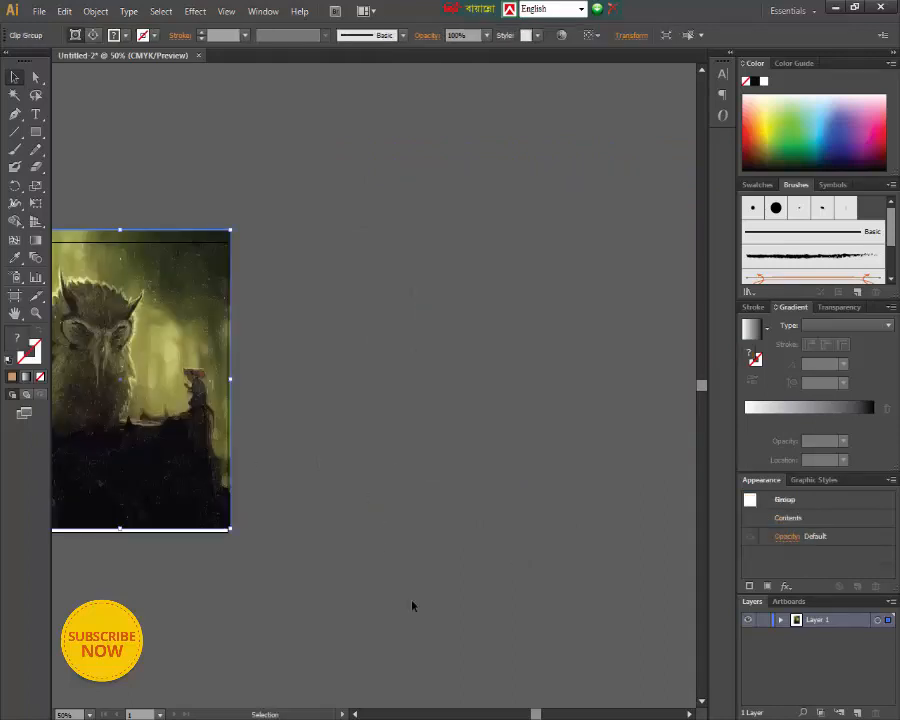
click(355, 714)
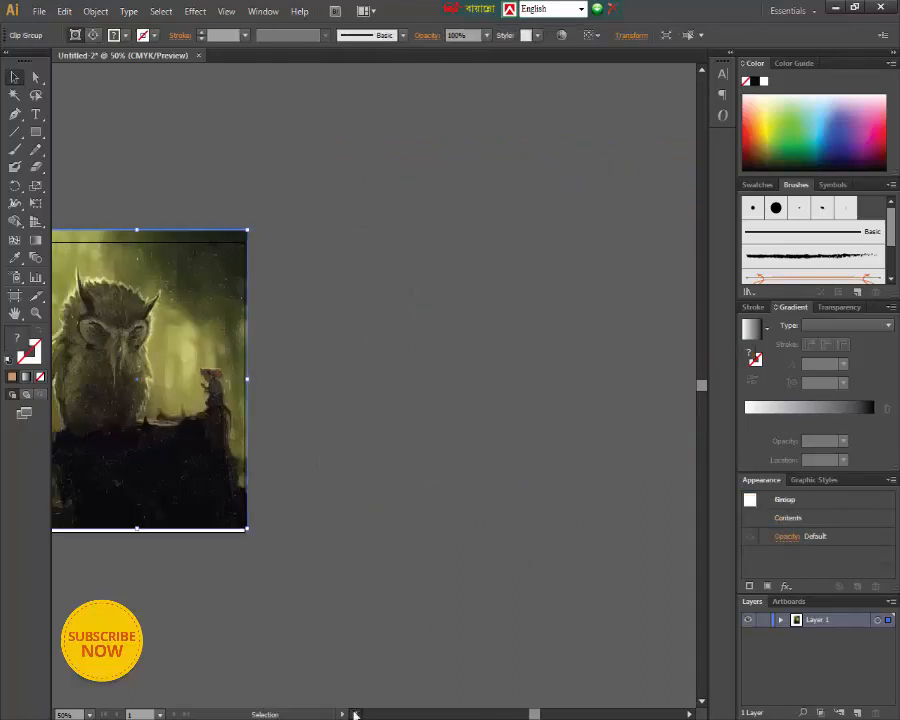
drag(257, 418, 258, 438)
click(432, 394)
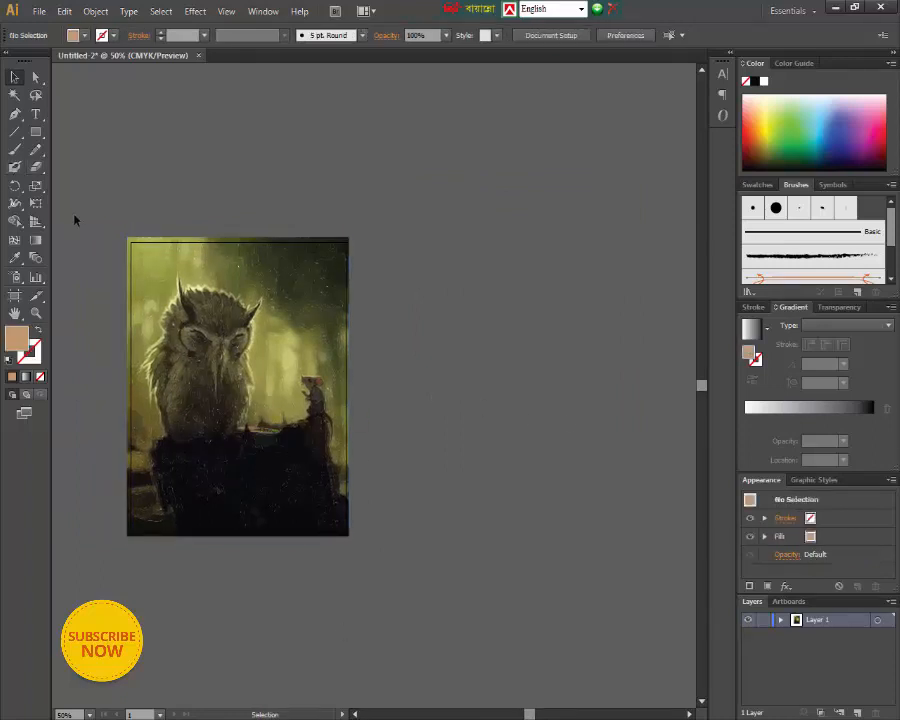
- Scale the clipped owl artwork down so its edges match the artboard, and deselect it
key(ctrl+t)
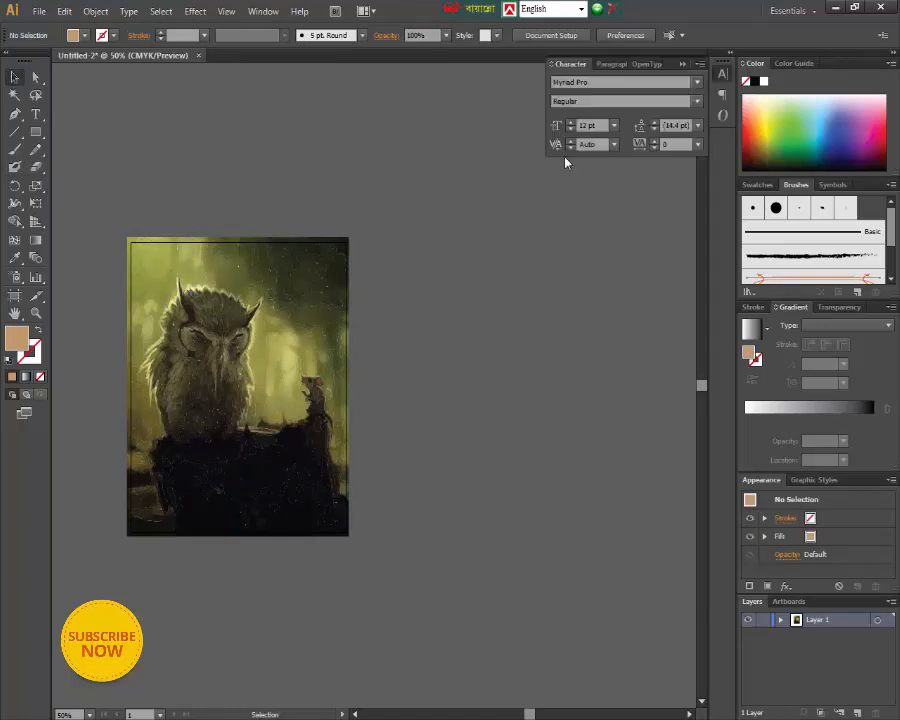
click(683, 64)
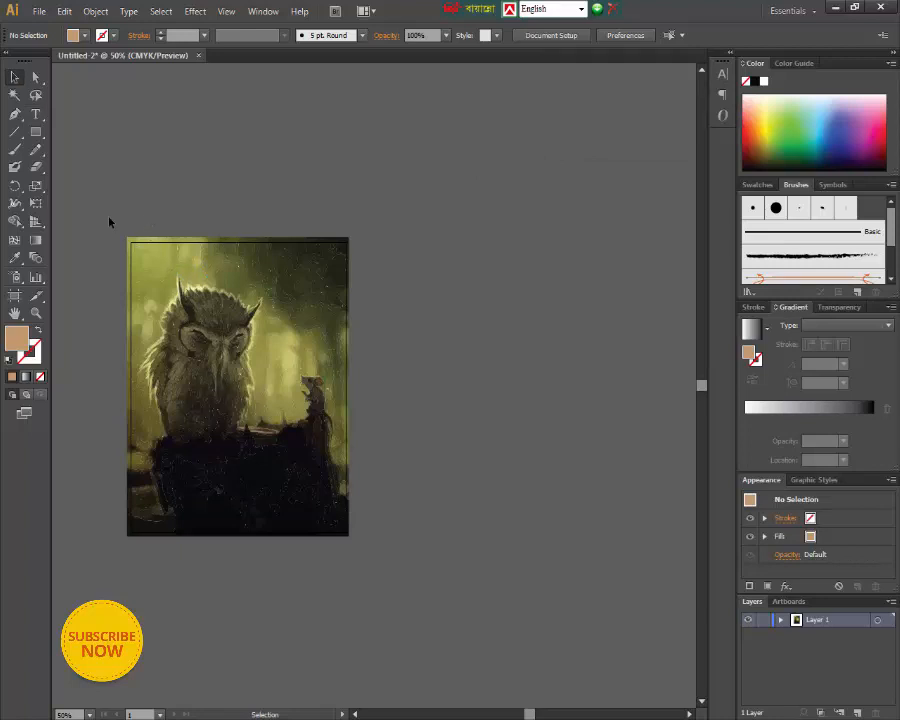
drag(110, 222, 349, 534)
key(ctrl+t)
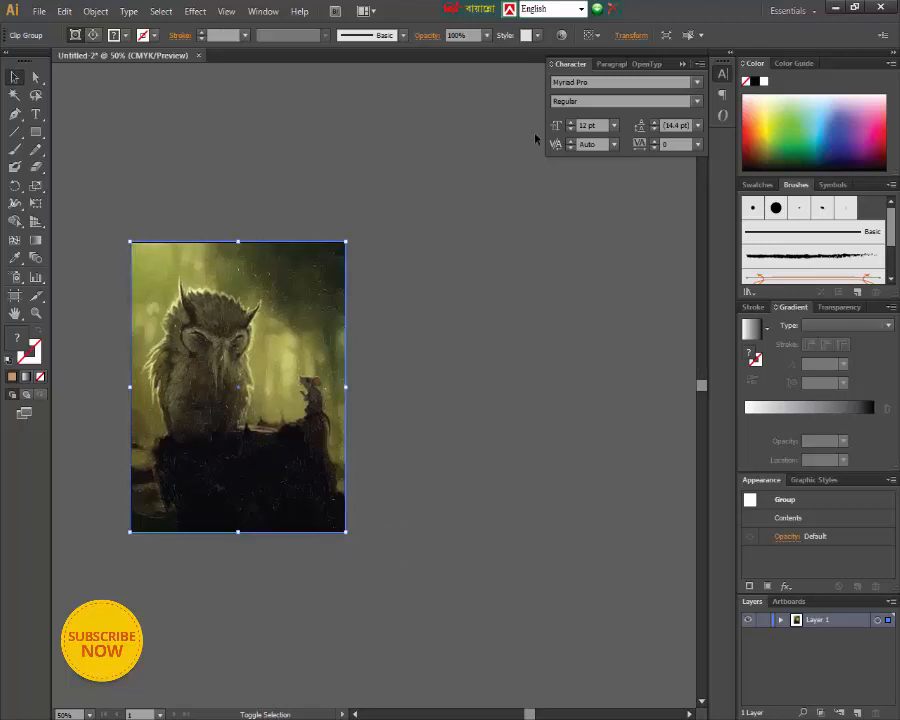
click(508, 224)
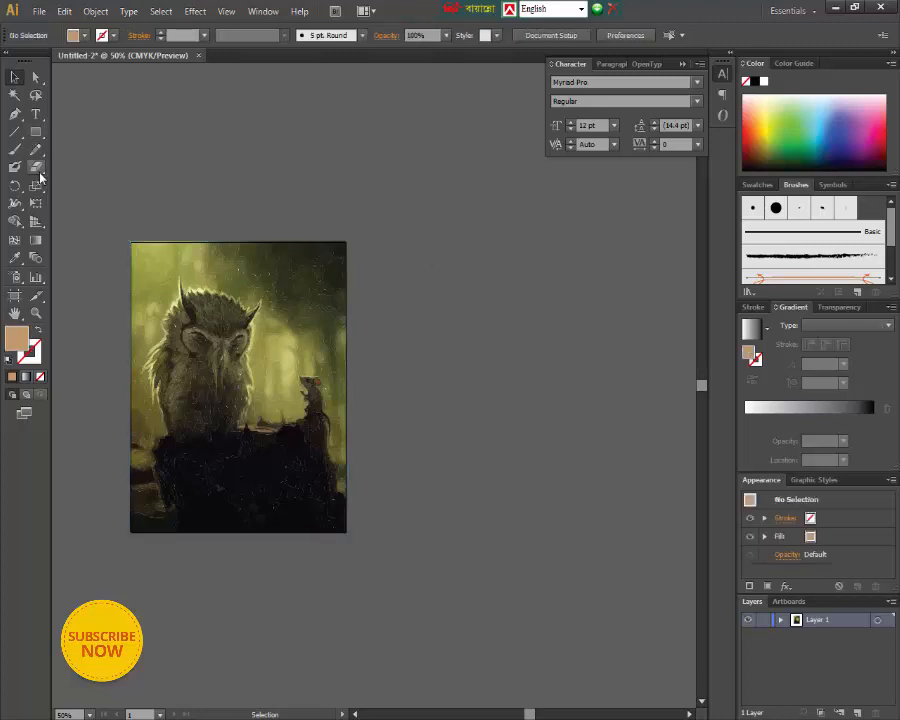
- Start a point text object in the empty area beside the artboard and set its size to 48 pt
click(36, 114)
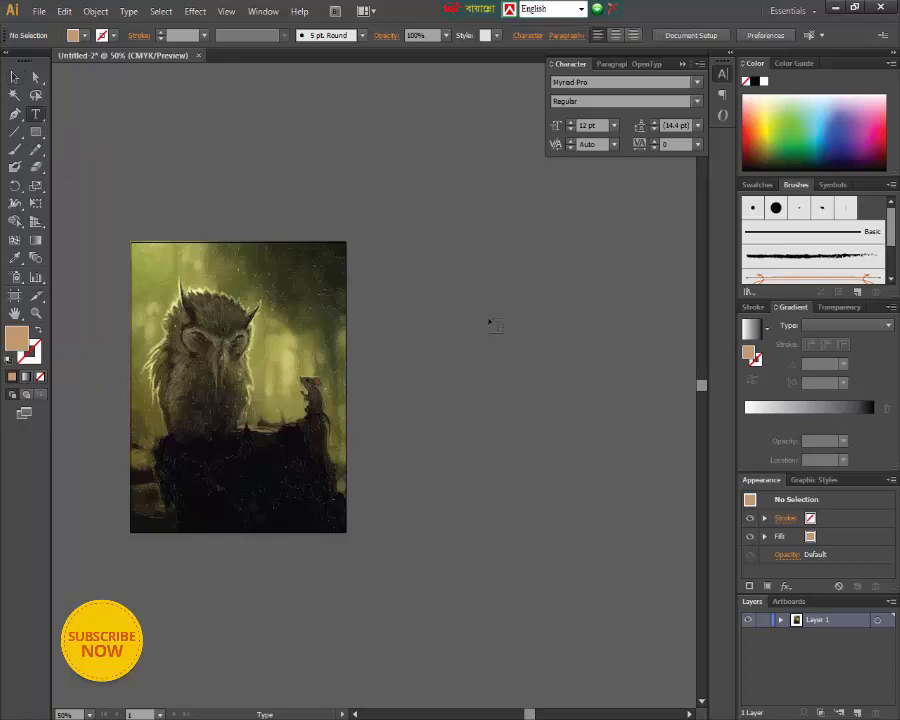
click(684, 64)
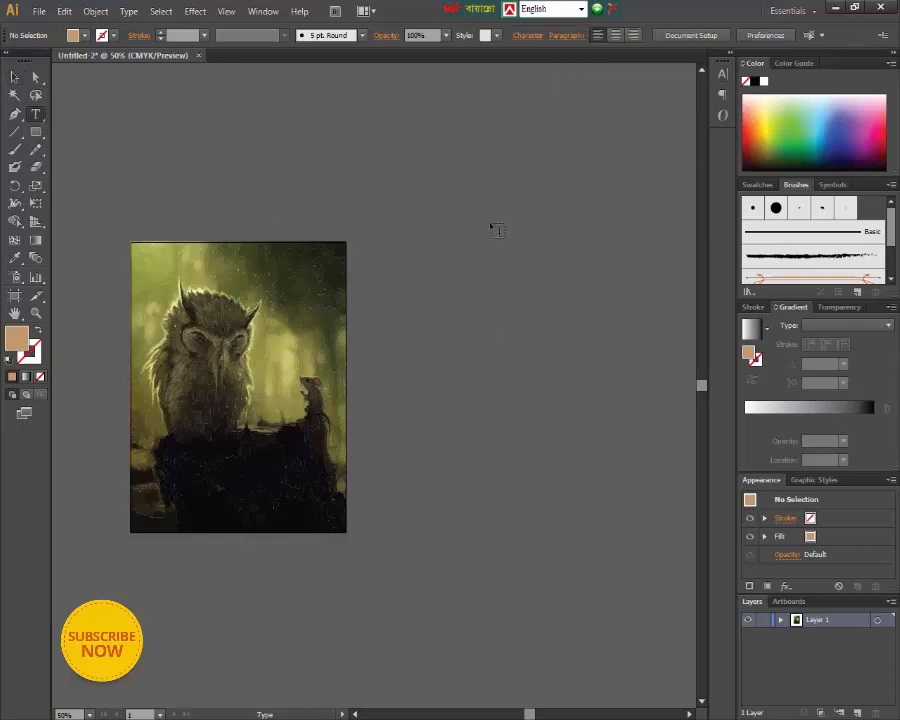
click(501, 129)
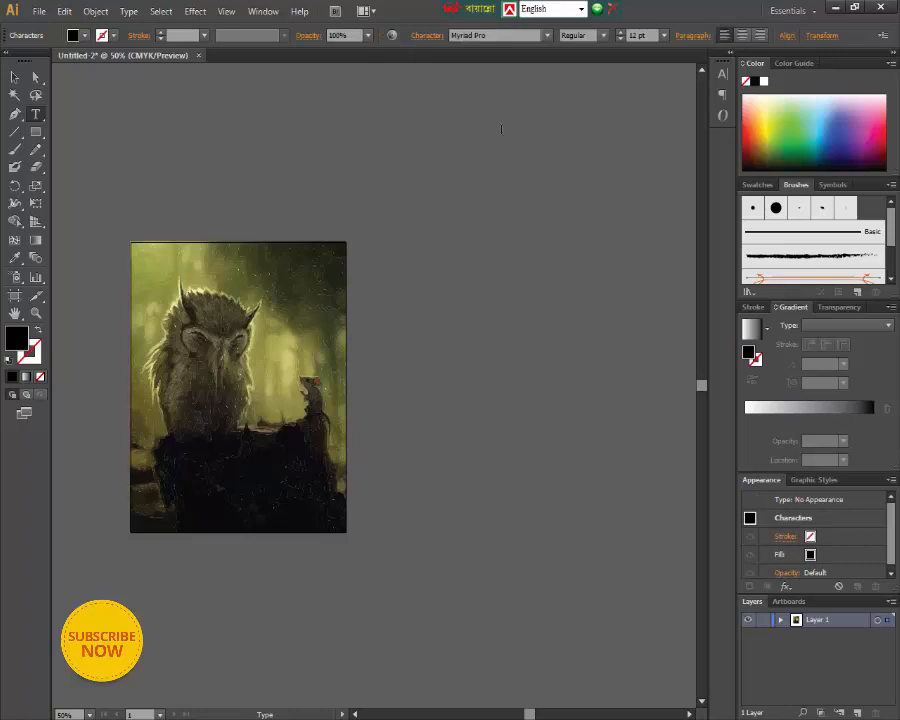
click(663, 40)
click(676, 200)
click(665, 40)
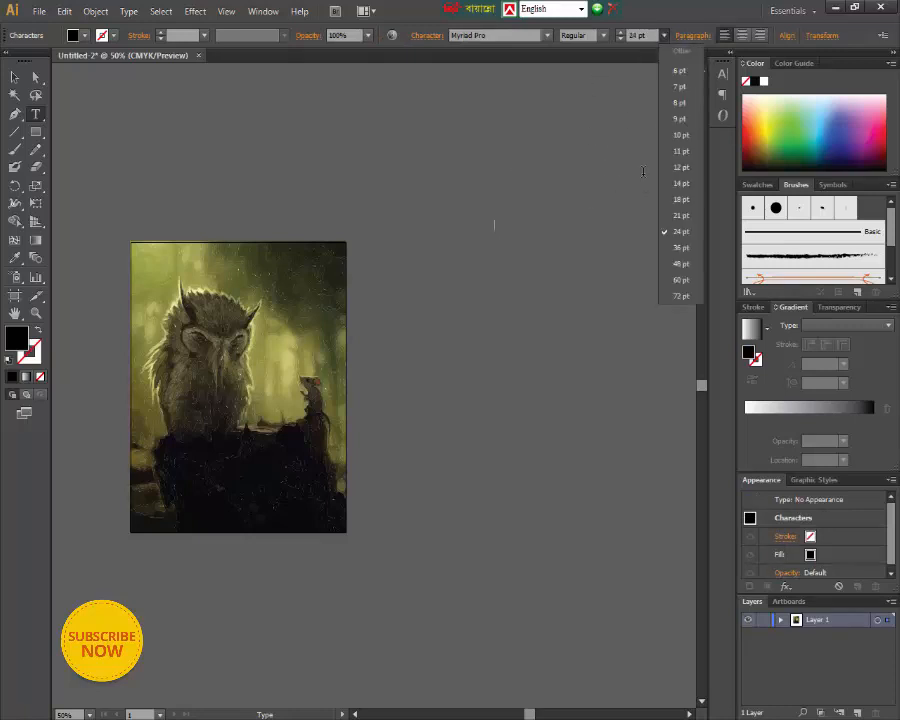
click(676, 261)
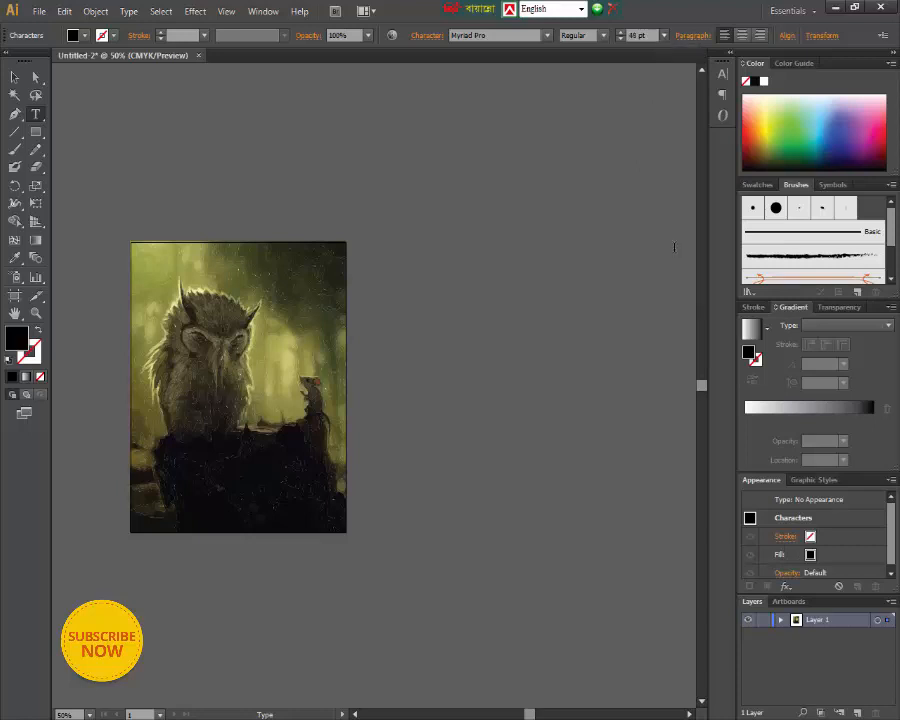
- Set the new text's font to KongshoMJ
click(512, 40)
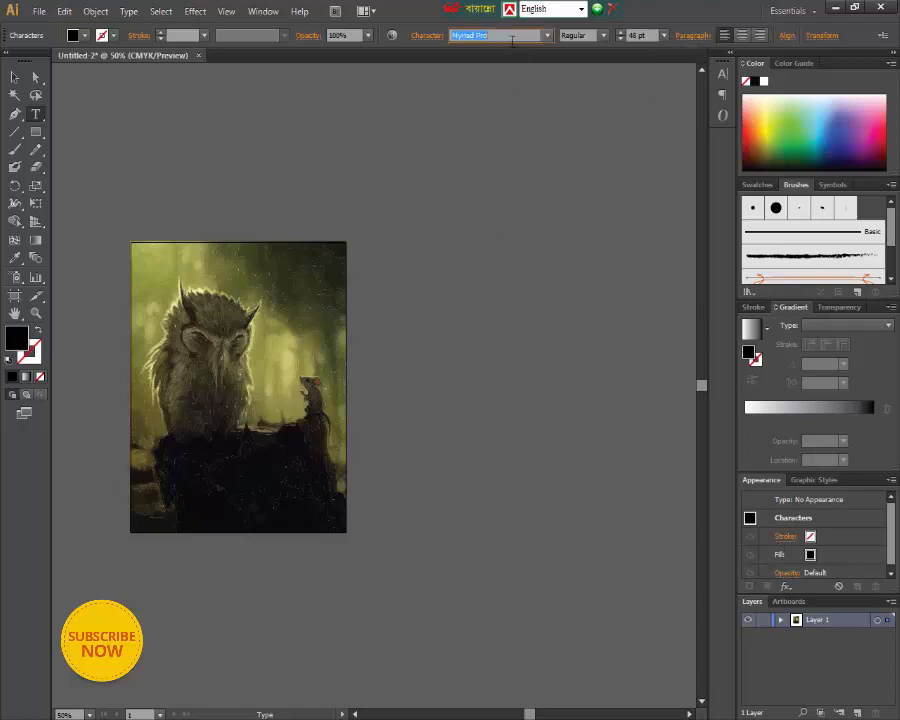
text(Kokila)
key(Return)
key(Down)
key(Down)
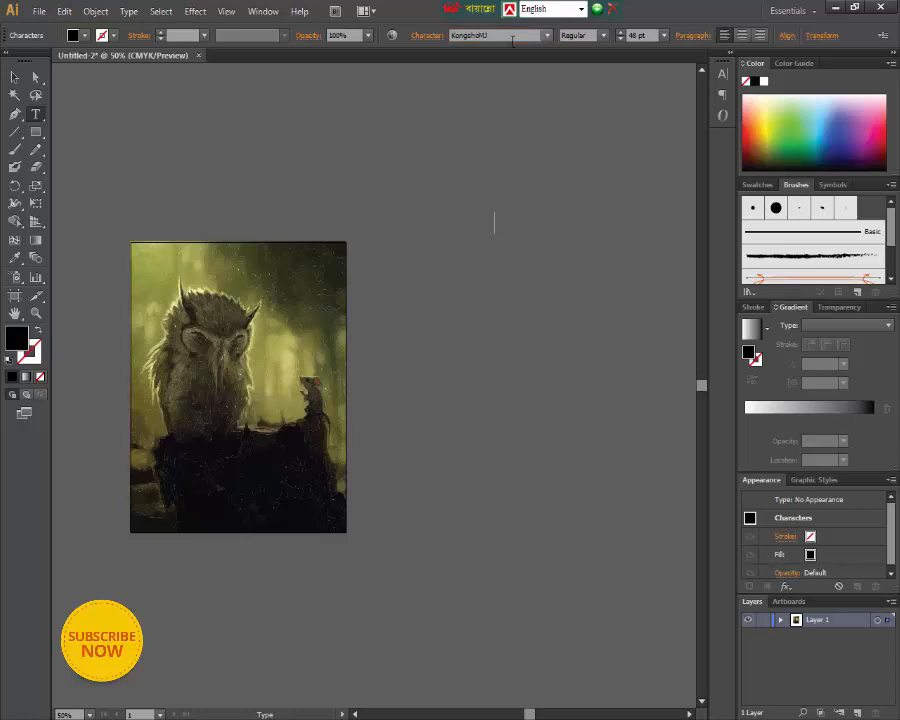
- Switch the keyboard layout to Bijoy Classic and enter the title "হুতোম পেঁচা"
click(509, 231)
text(বং)
key(BackSpace)
key(BackSpace)
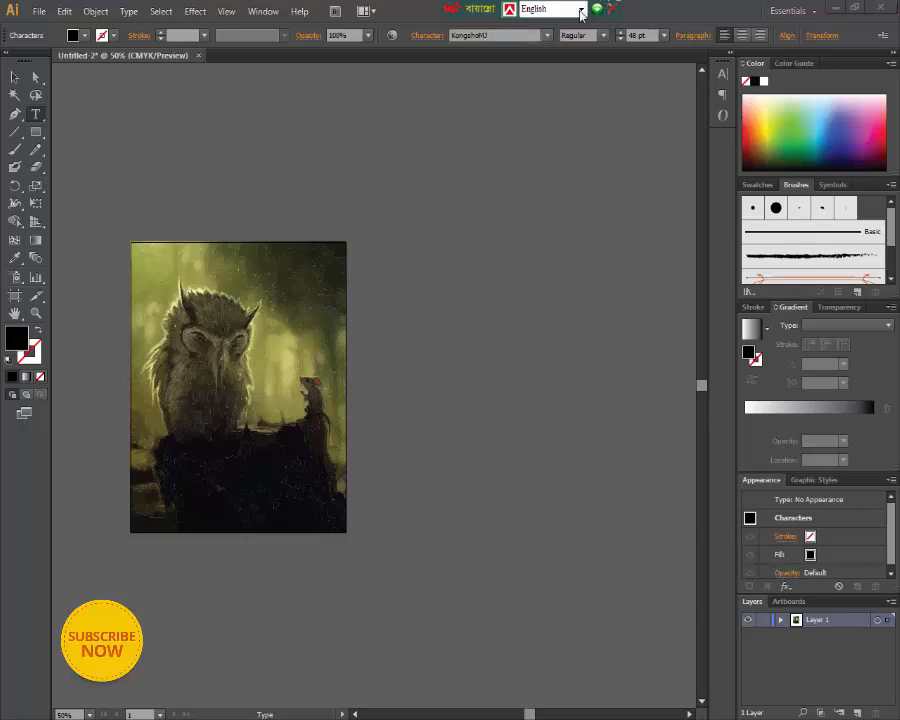
click(581, 10)
click(545, 34)
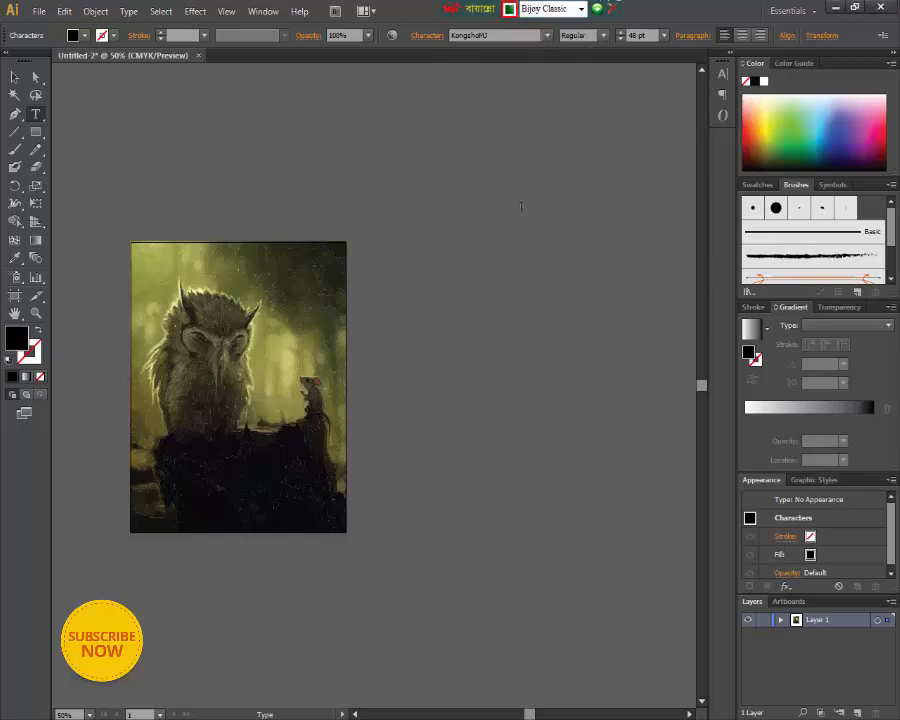
text(হতোম পেঁচা)
- Enlarge the title text proportionally to about 120 pt
click(14, 77)
drag(472, 194, 601, 280)
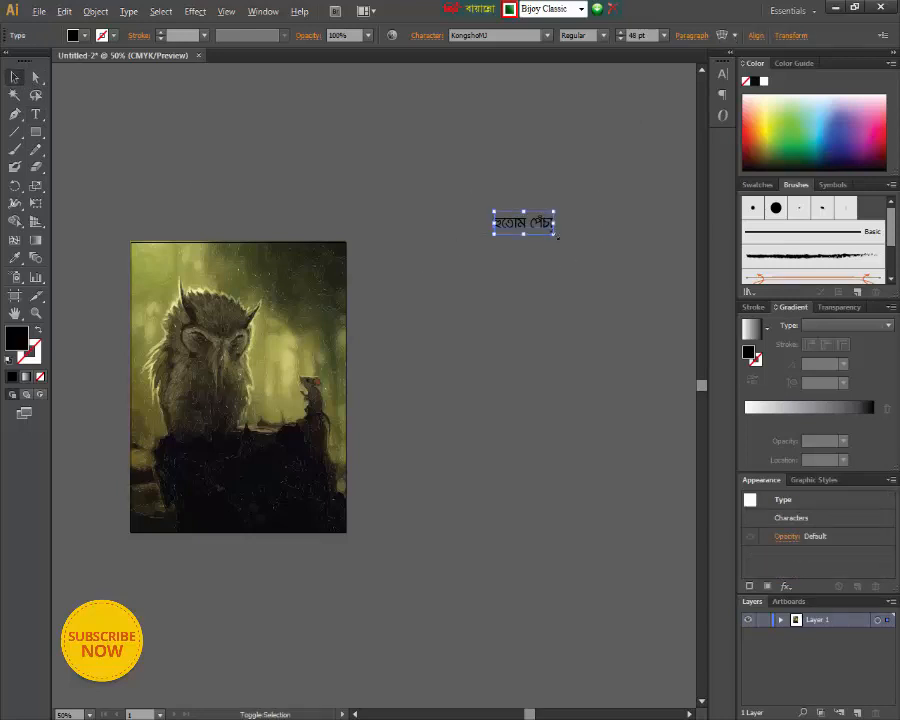
drag(556, 236, 597, 251)
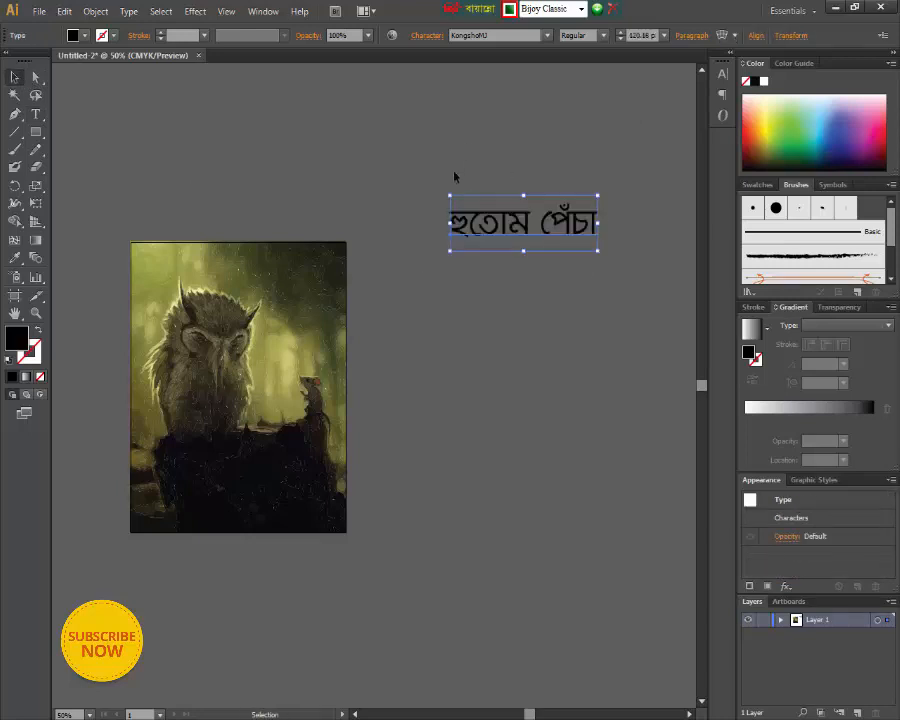
click(454, 176)
- Convert the title text to outlines and move it slightly lower beside the artboard
click(510, 226)
right_click(511, 227)
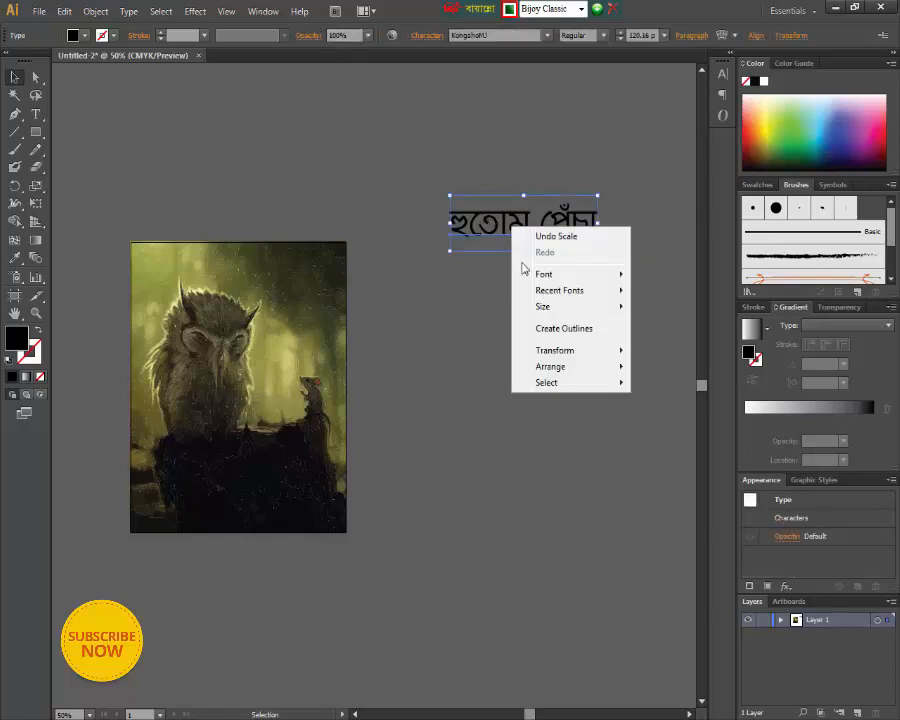
click(562, 329)
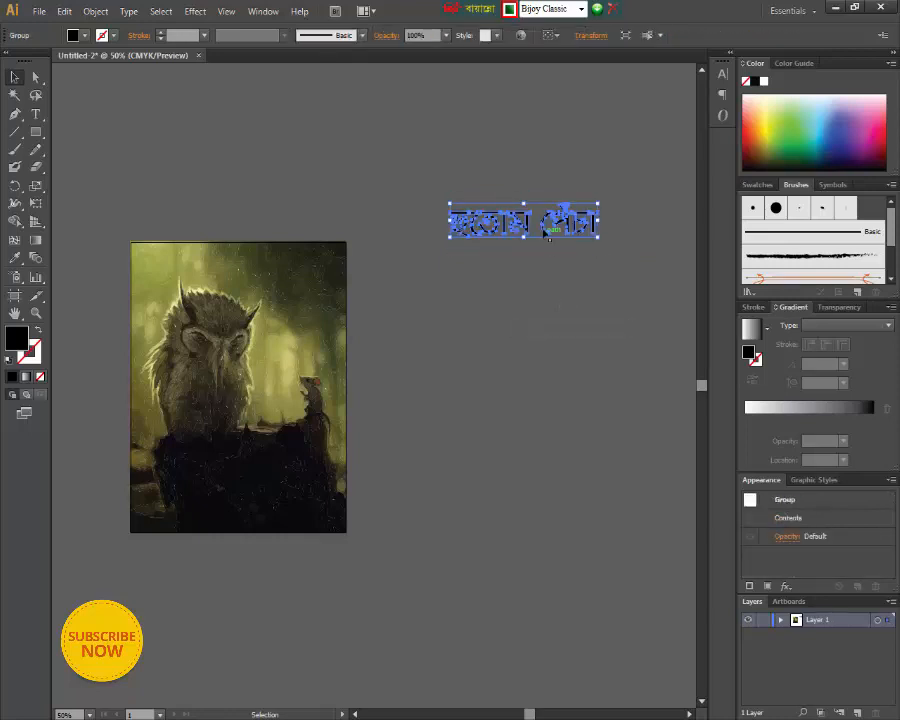
click(539, 194)
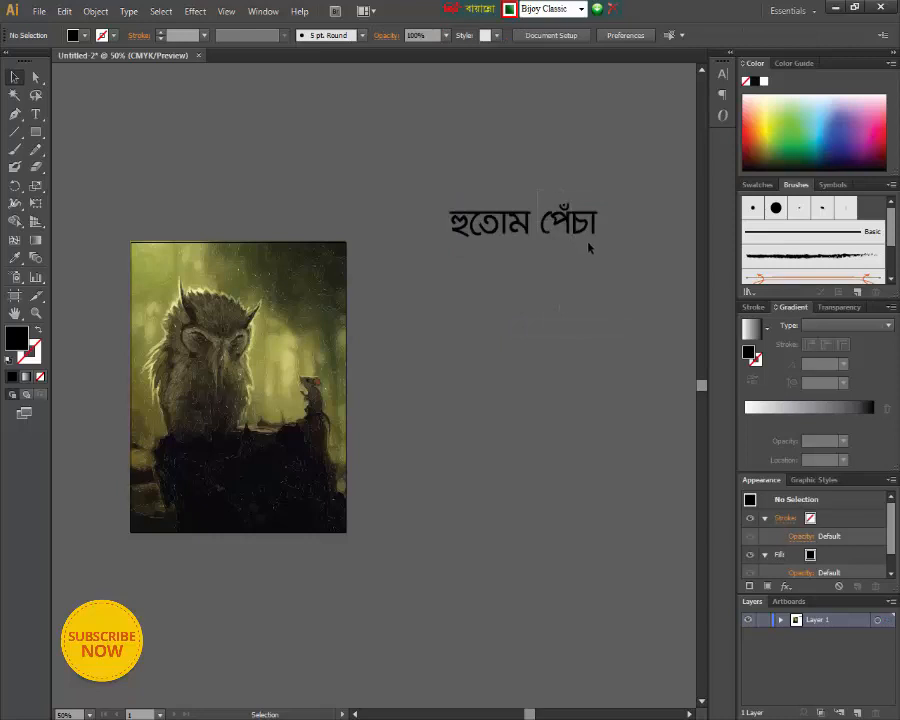
click(588, 222)
click(549, 188)
drag(545, 250, 580, 234)
click(618, 206)
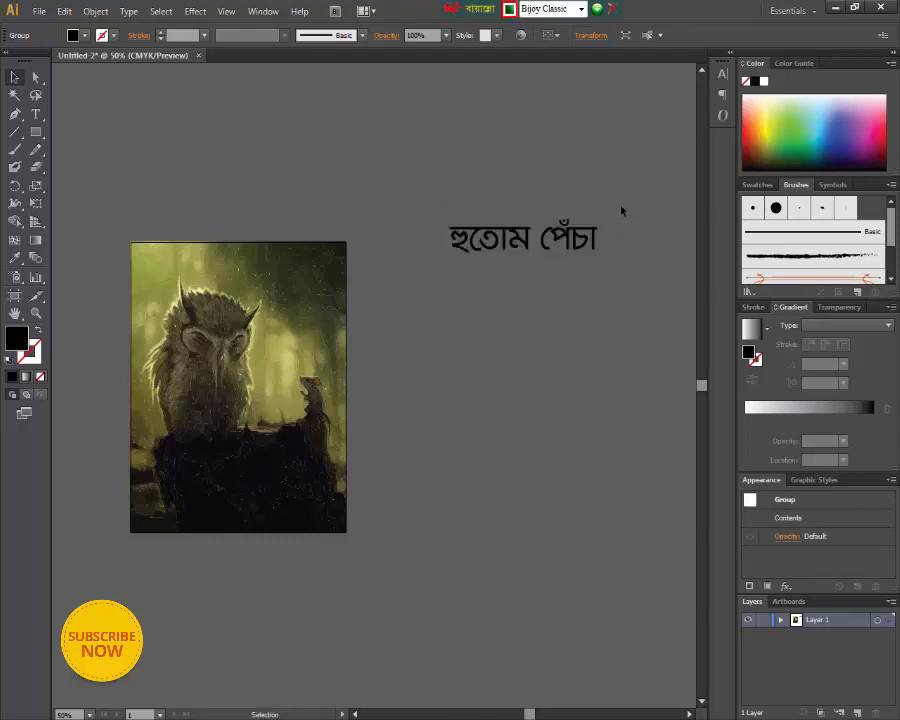
- Ungroup the outlined title and place the word "পেঁচা" on a second line below "হুতোম", offset to the right
click(532, 242)
right_click(550, 240)
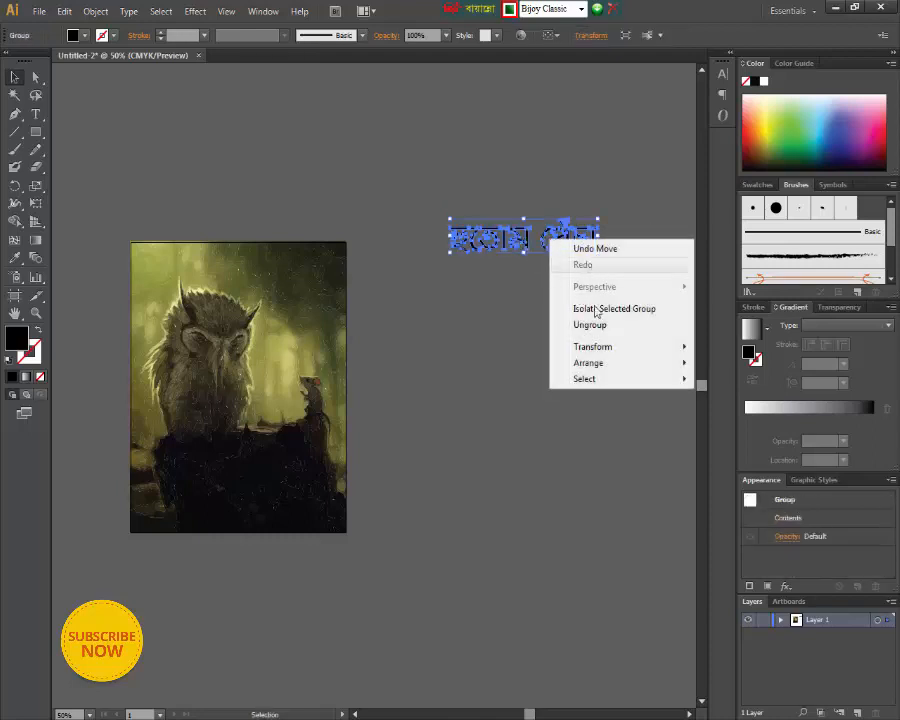
click(590, 325)
click(618, 282)
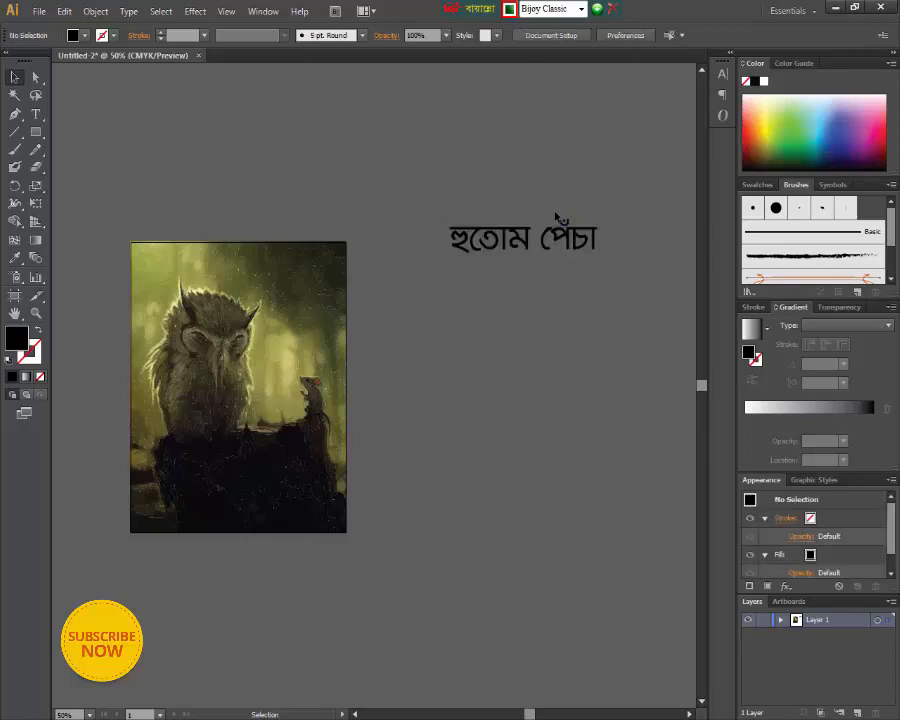
drag(568, 236, 530, 274)
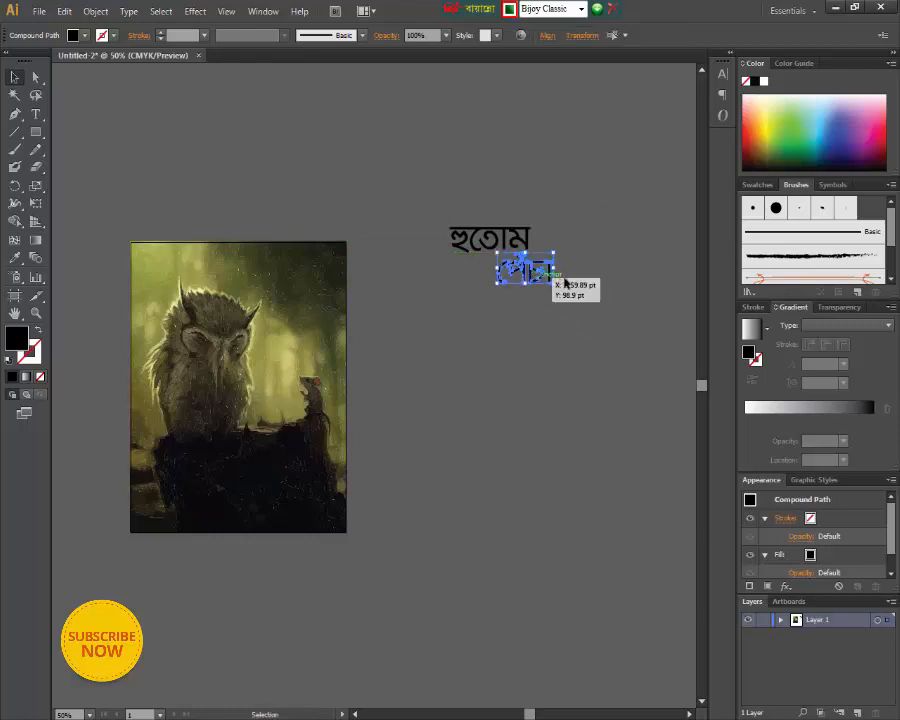
click(595, 271)
- Select both words of the outlined title and enlarge them together
drag(446, 222, 631, 333)
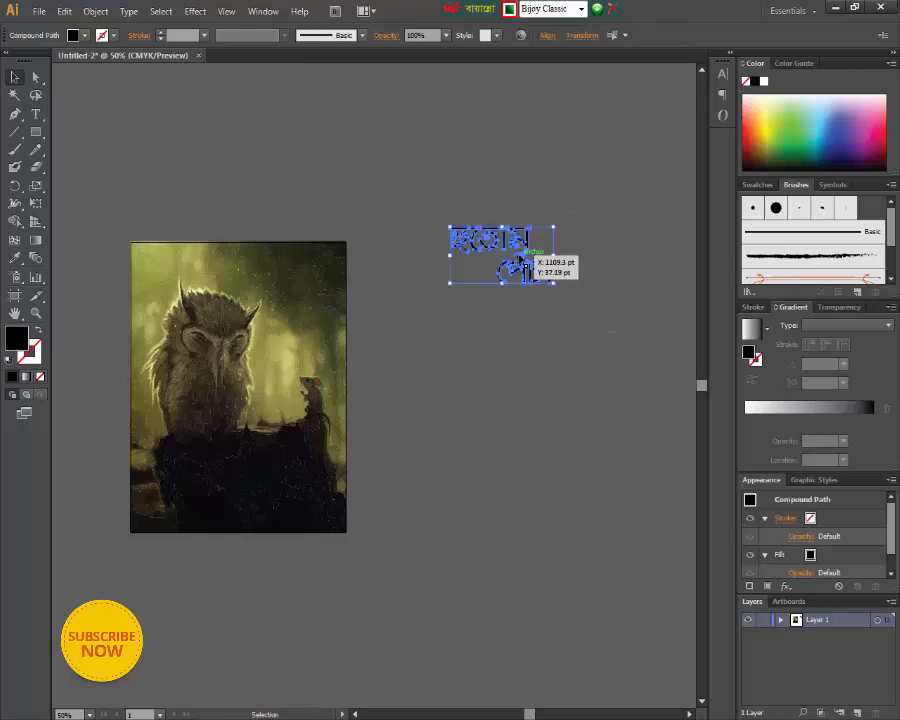
right_click(519, 270)
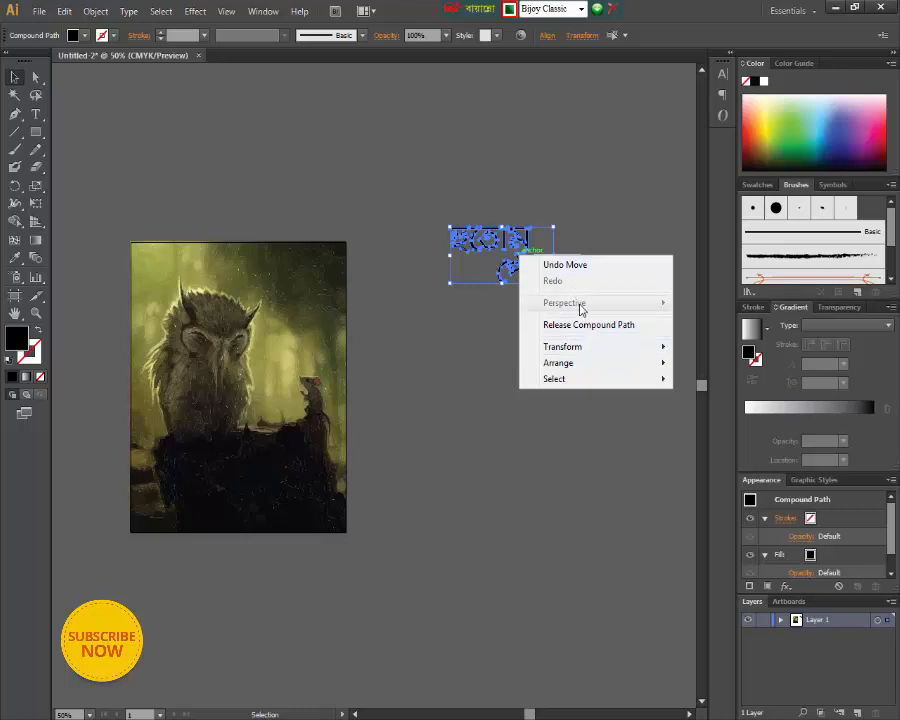
click(577, 232)
drag(444, 221, 582, 304)
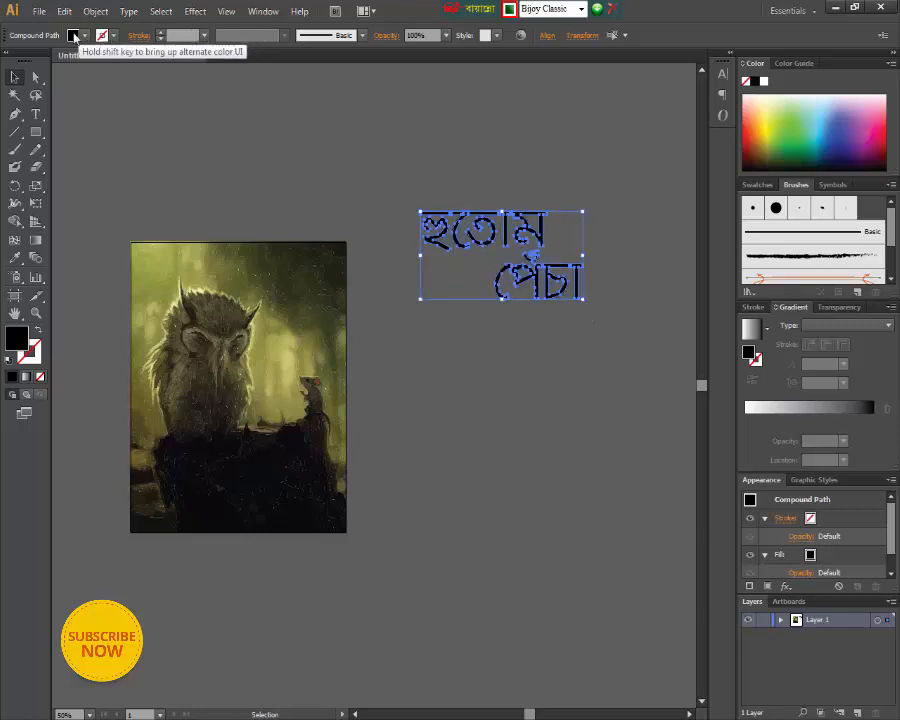
- Fill the two-line title with white and deselect it
click(73, 35)
click(29, 58)
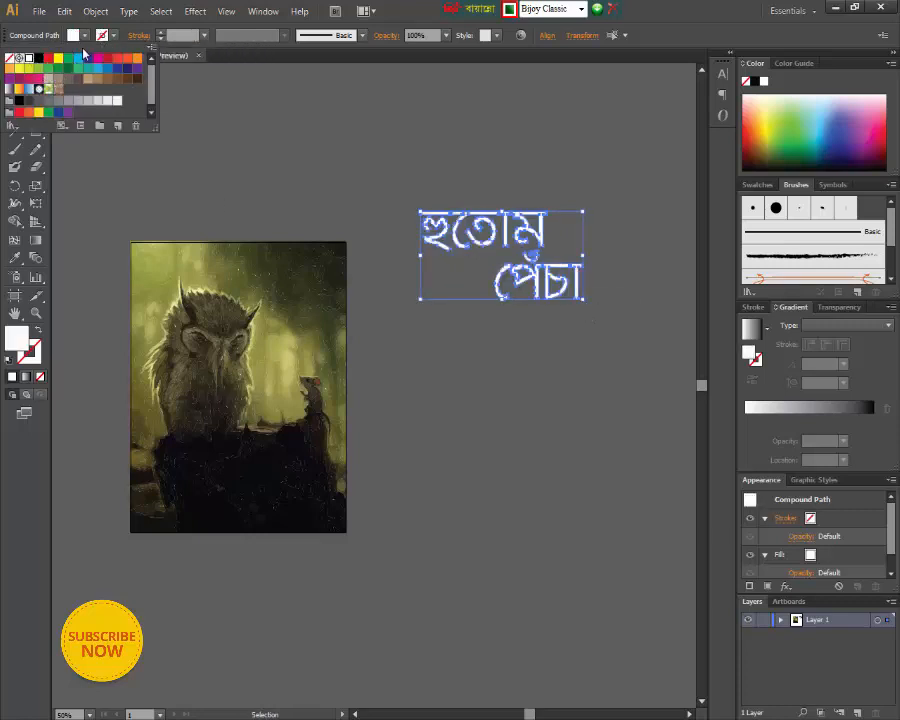
click(569, 383)
click(642, 352)
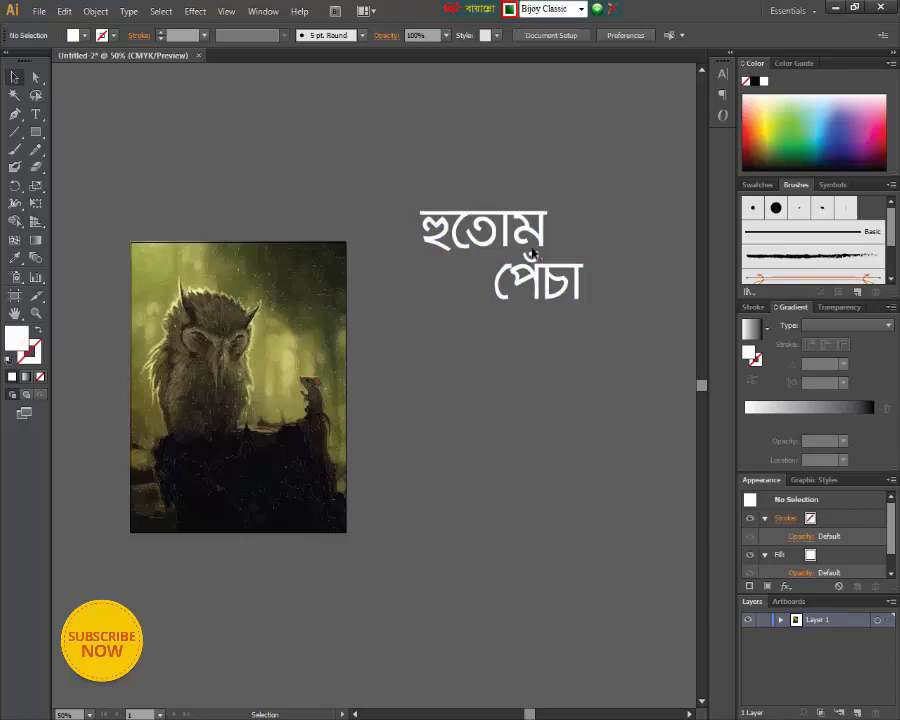
- Move the white title onto the upper right of the owl artwork and shrink it slightly to leave a margin
drag(354, 311, 301, 315)
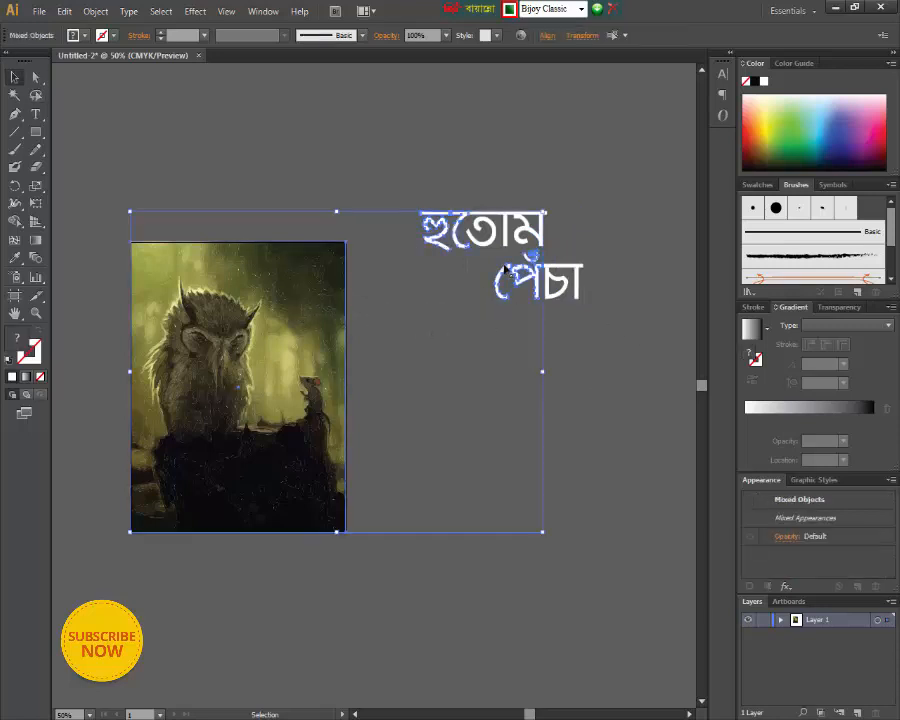
click(638, 368)
click(528, 257)
right_click(528, 258)
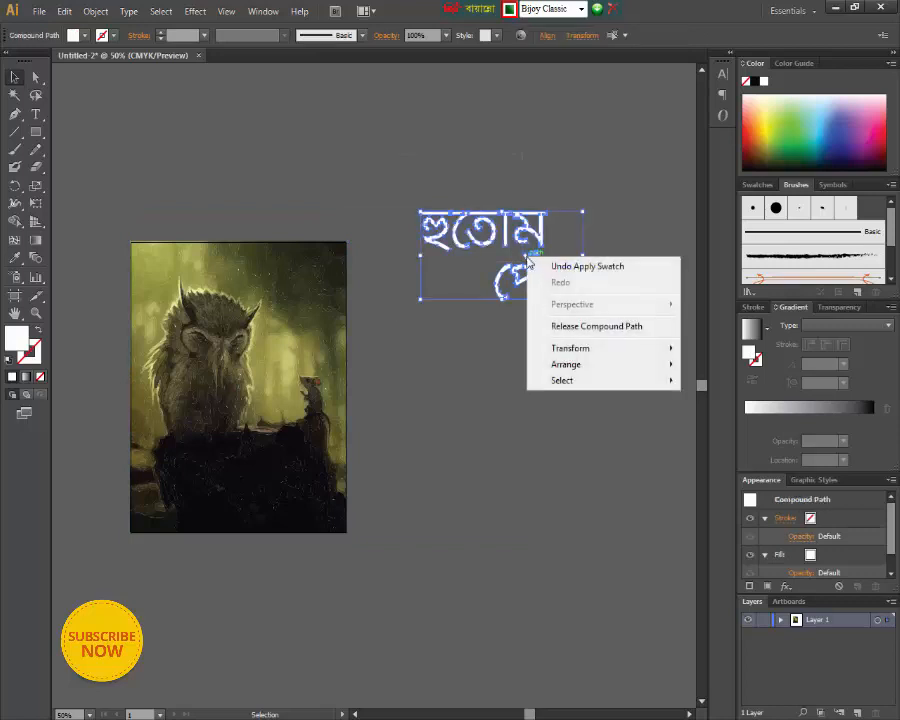
click(482, 232)
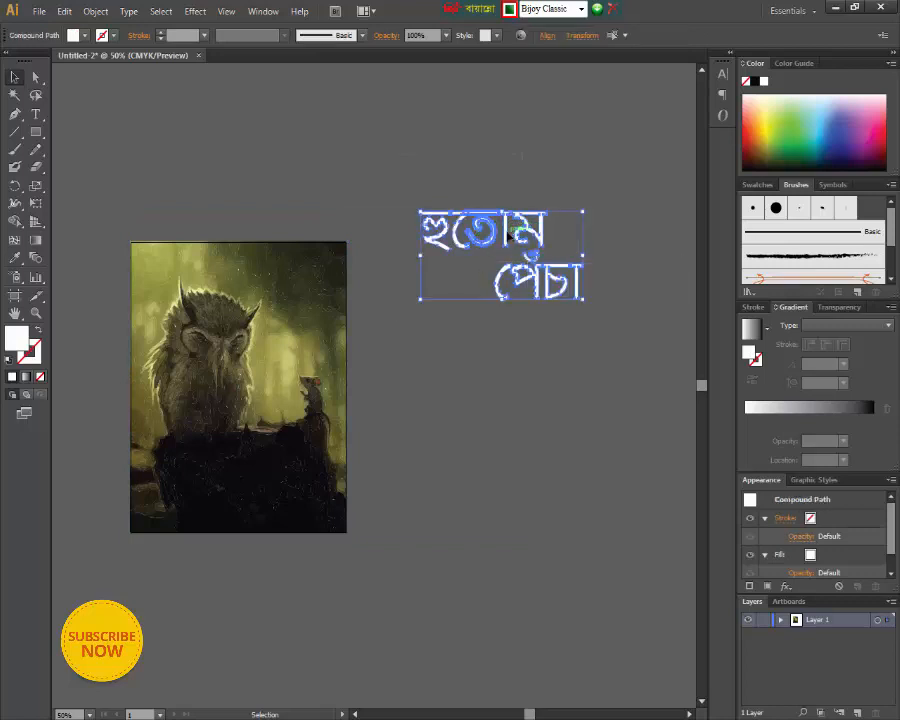
drag(510, 235, 270, 280)
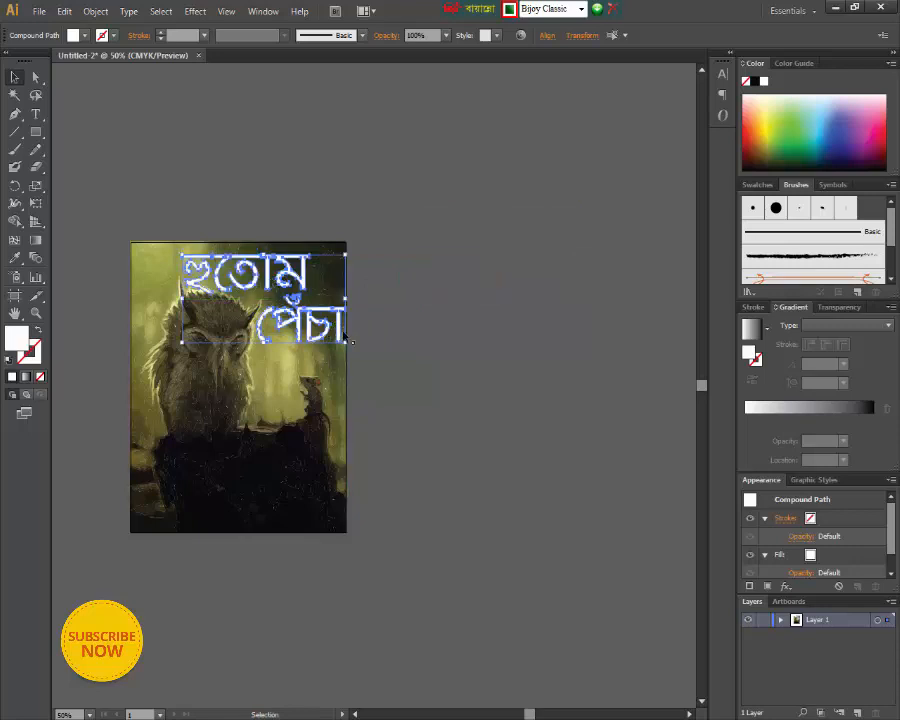
drag(351, 344, 338, 341)
click(440, 325)
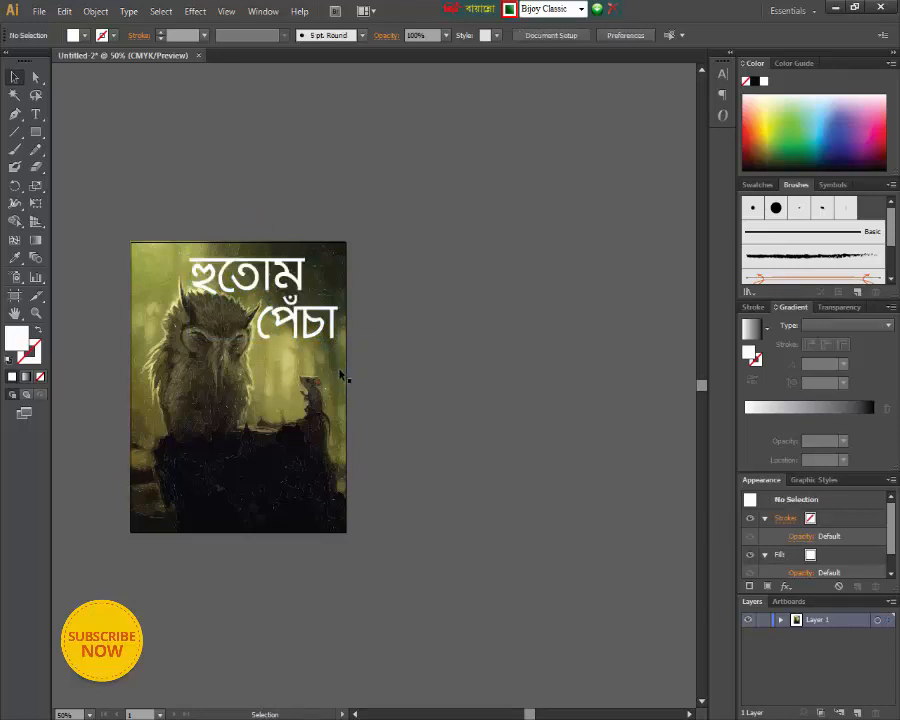
click(315, 335)
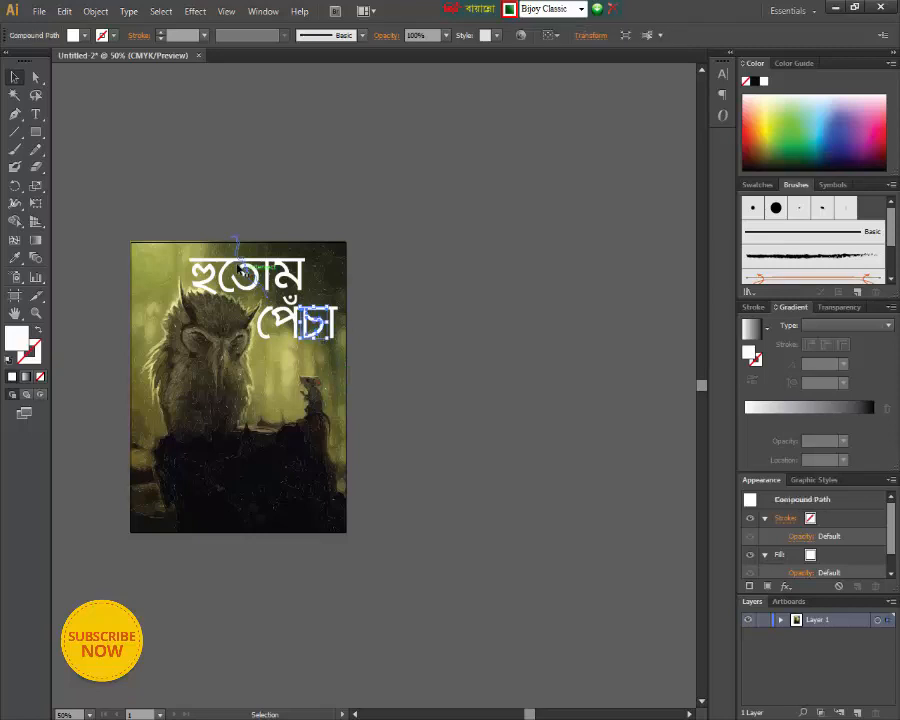
click(237, 254)
mouse_move(189, 265)
mouse_down()
mouse_move(233, 280)
mouse_move(189, 265)
mouse_up()
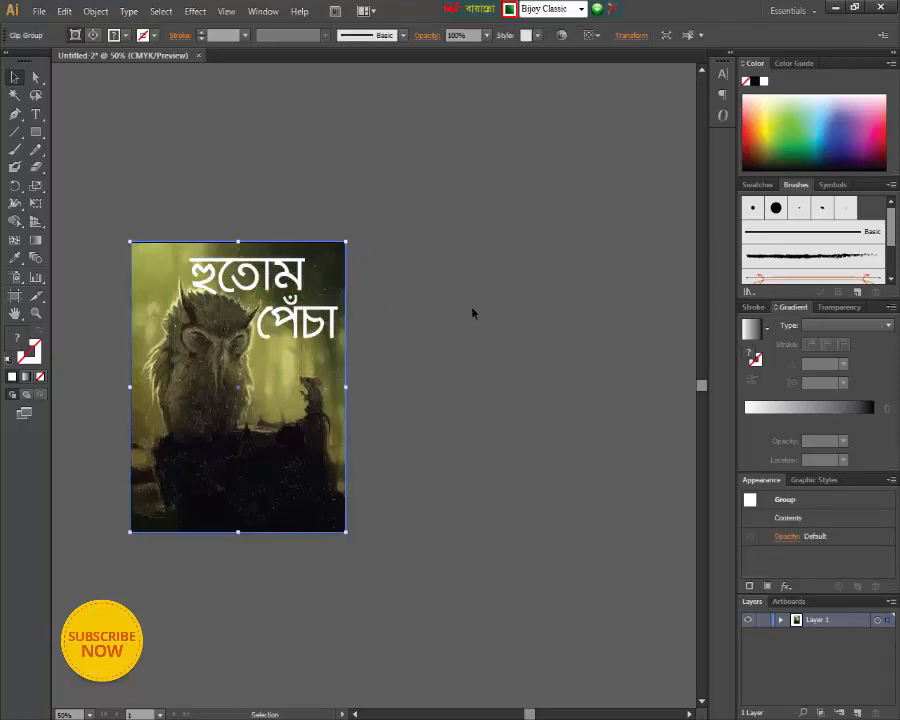
- Add the author's name in Bengali as a separate line of text on the empty canvas beside the cover
key(ctrl+plus)
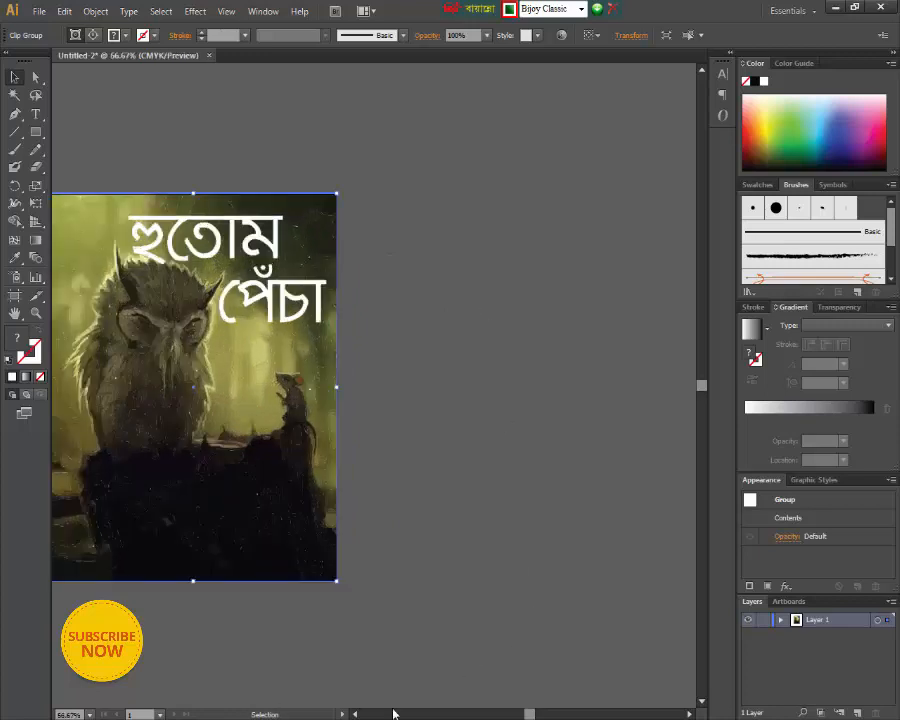
click(355, 714)
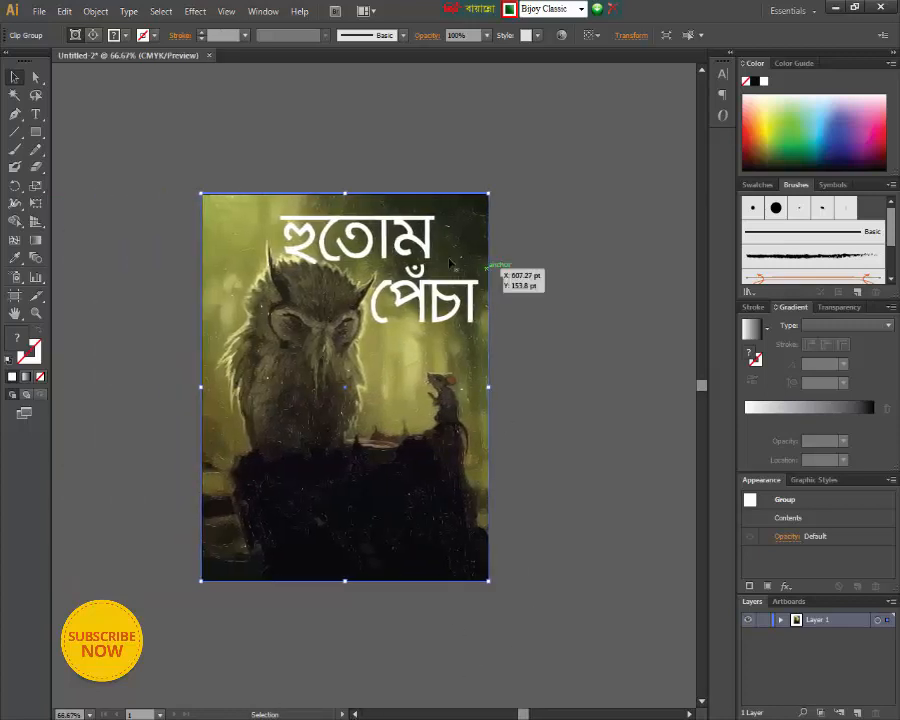
click(601, 295)
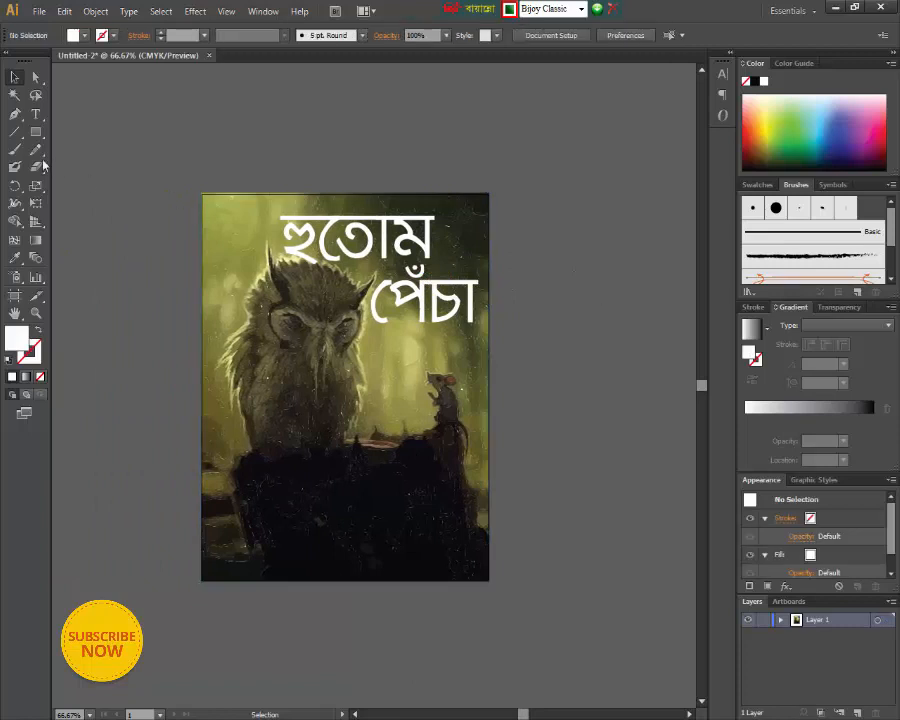
click(35, 113)
click(539, 290)
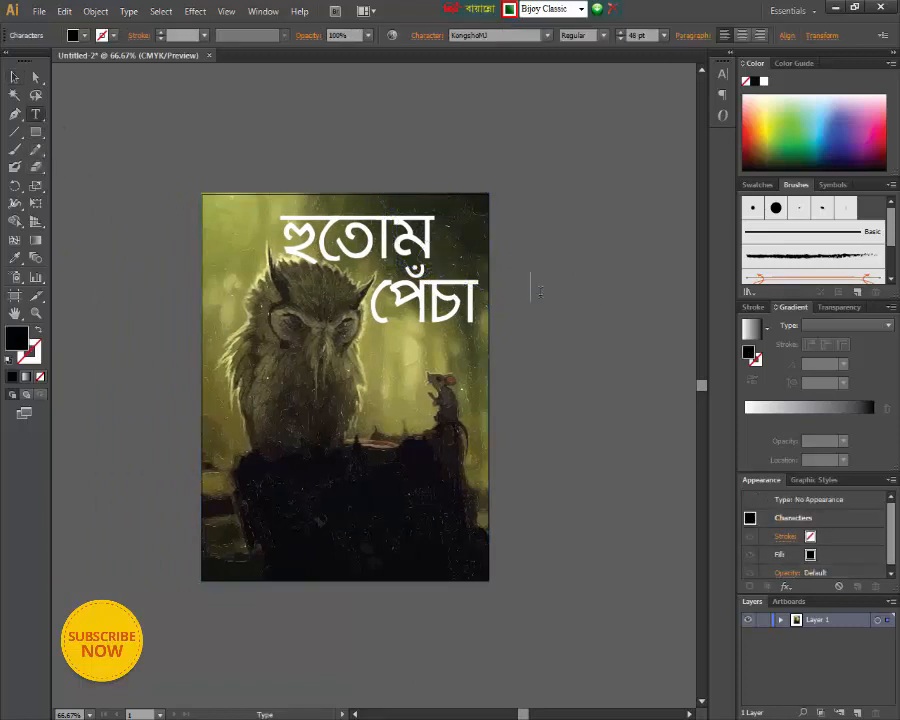
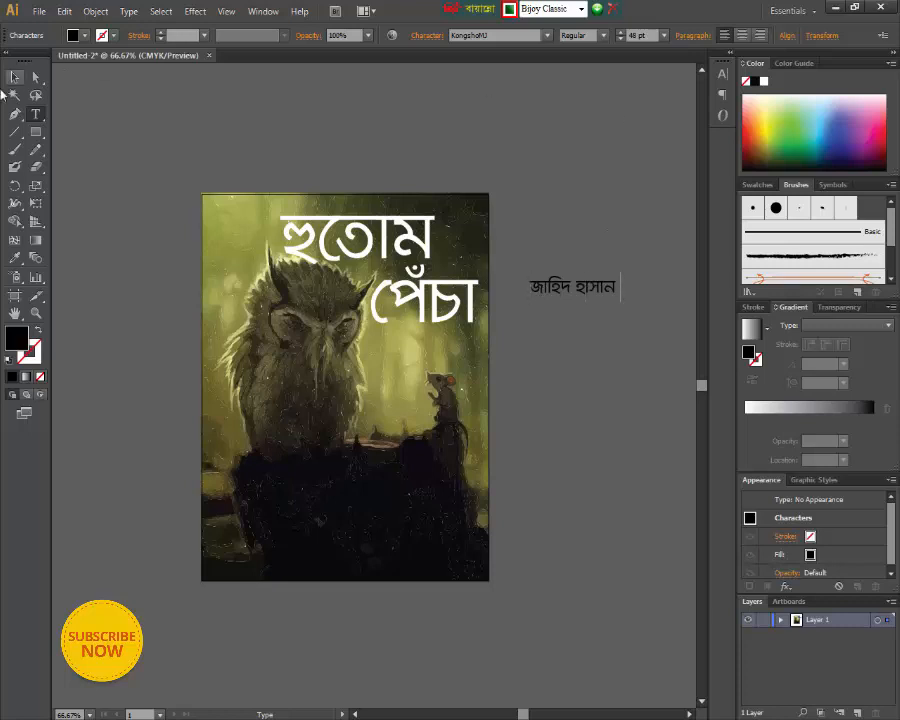
click(14, 78)
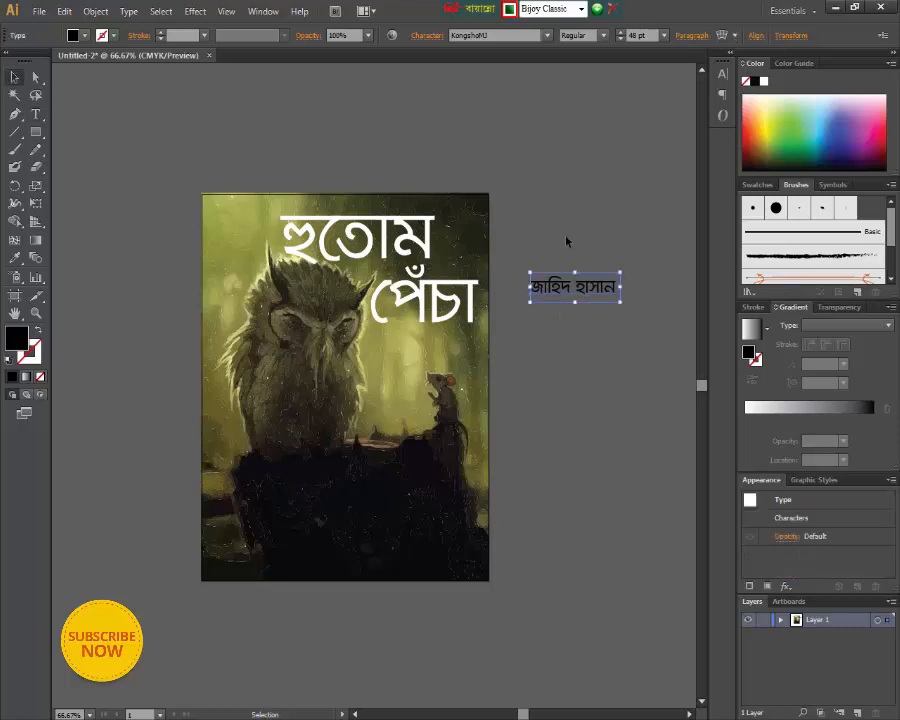
- Convert the author's name text to outlines
right_click(592, 285)
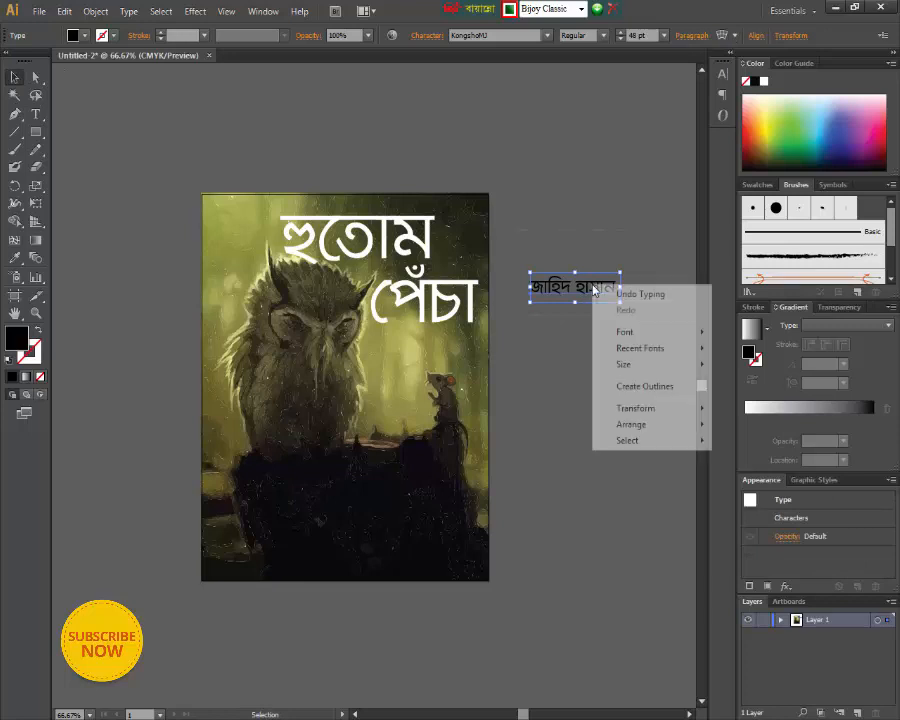
click(645, 388)
click(548, 260)
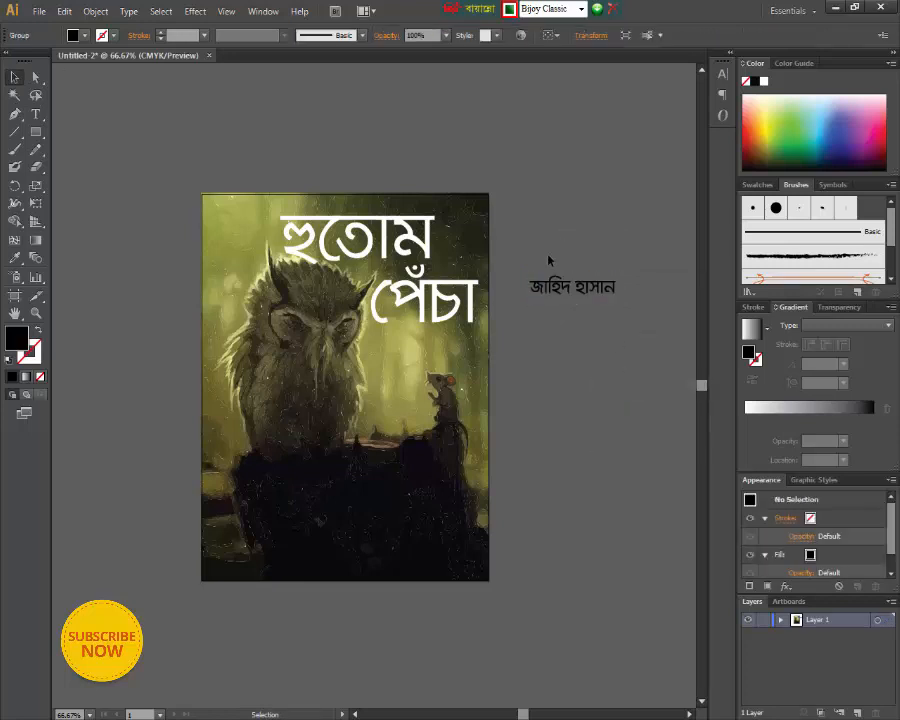
drag(525, 268, 627, 317)
right_click(600, 296)
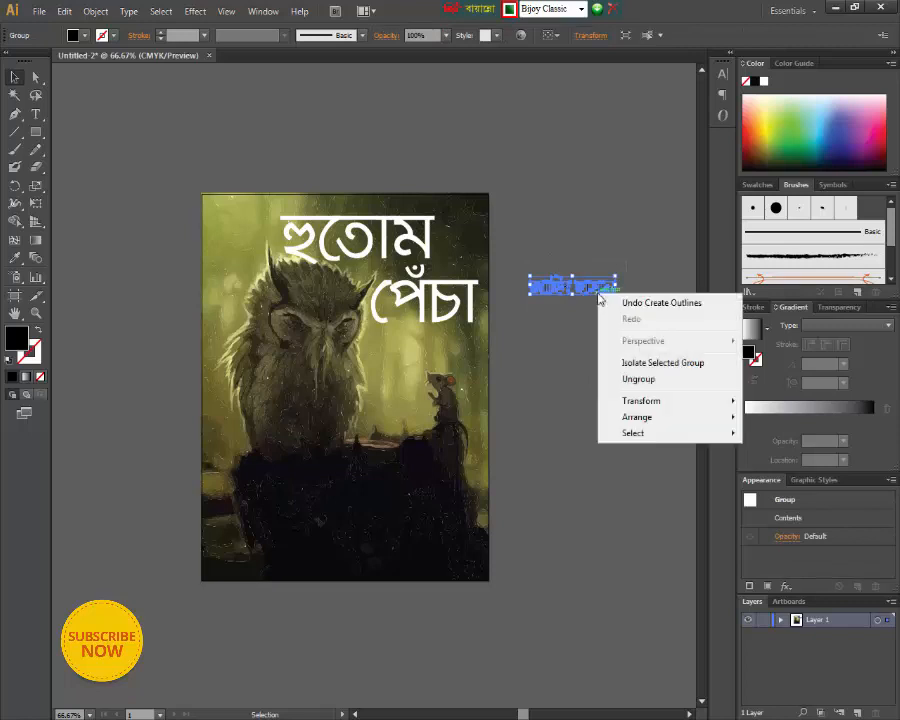
click(596, 266)
- Fill the outlined author's name with white and deselect it
click(582, 284)
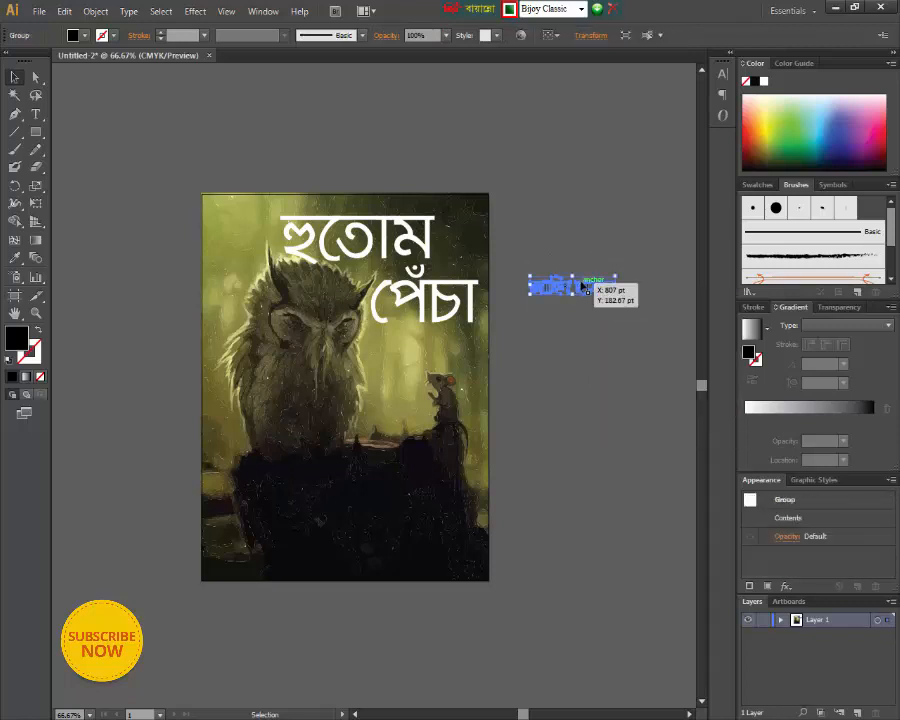
click(72, 35)
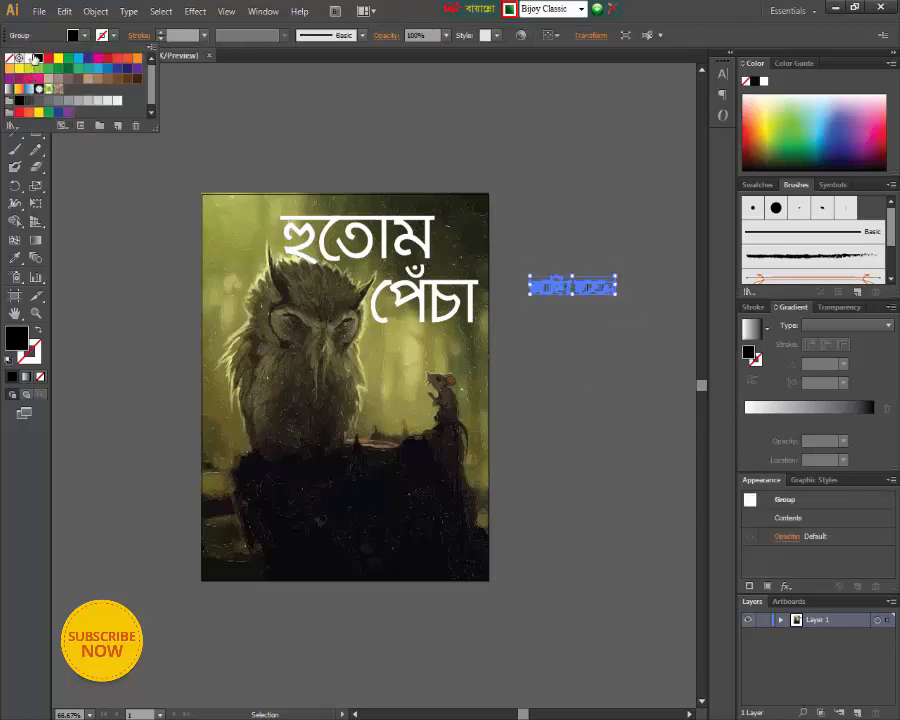
click(28, 57)
click(623, 220)
click(640, 301)
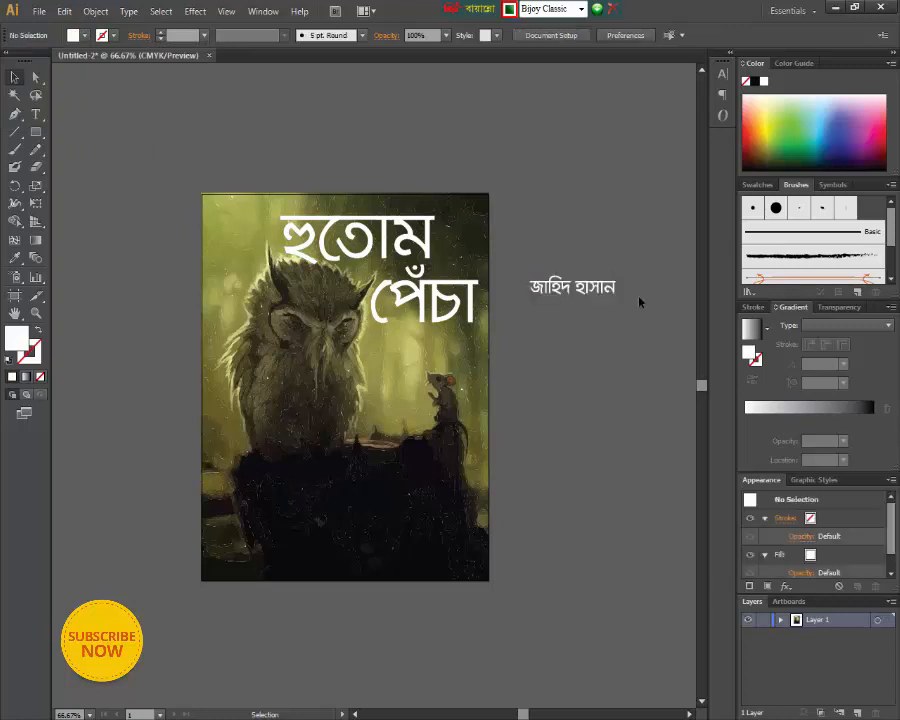
- Try placing the white author's name beneath the word "পেঁচা" on the owl artwork and undo the move
drag(590, 292, 432, 347)
click(621, 380)
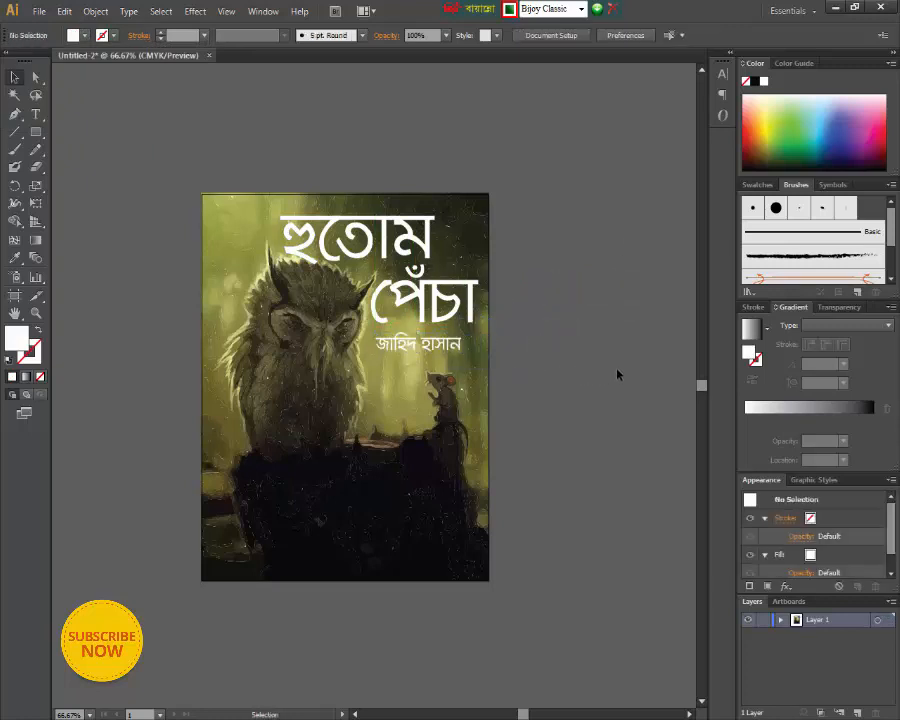
click(404, 346)
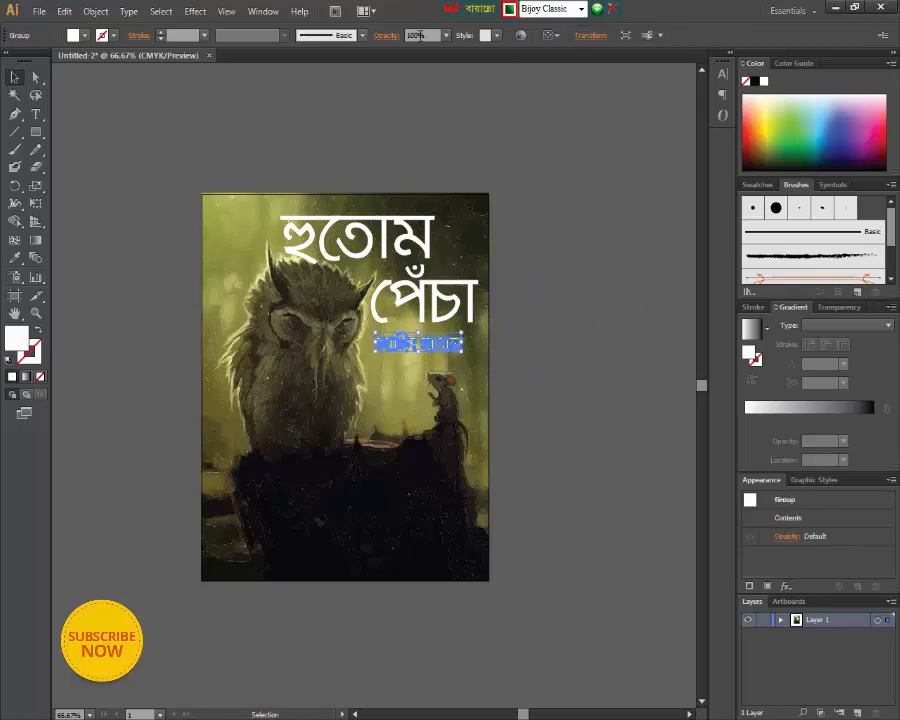
double_click(421, 344)
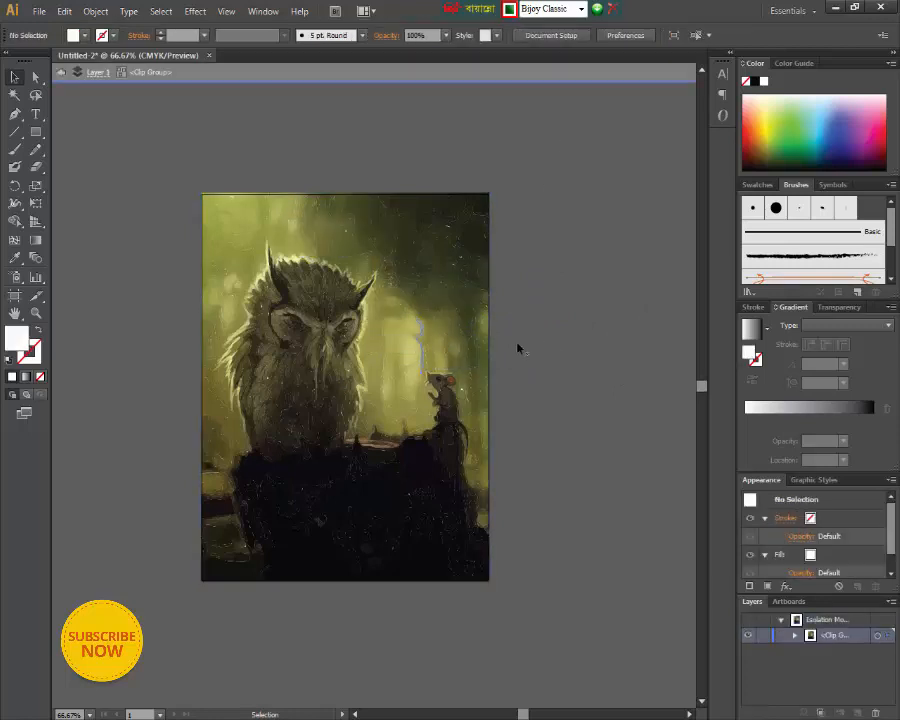
key(ctrl+z)
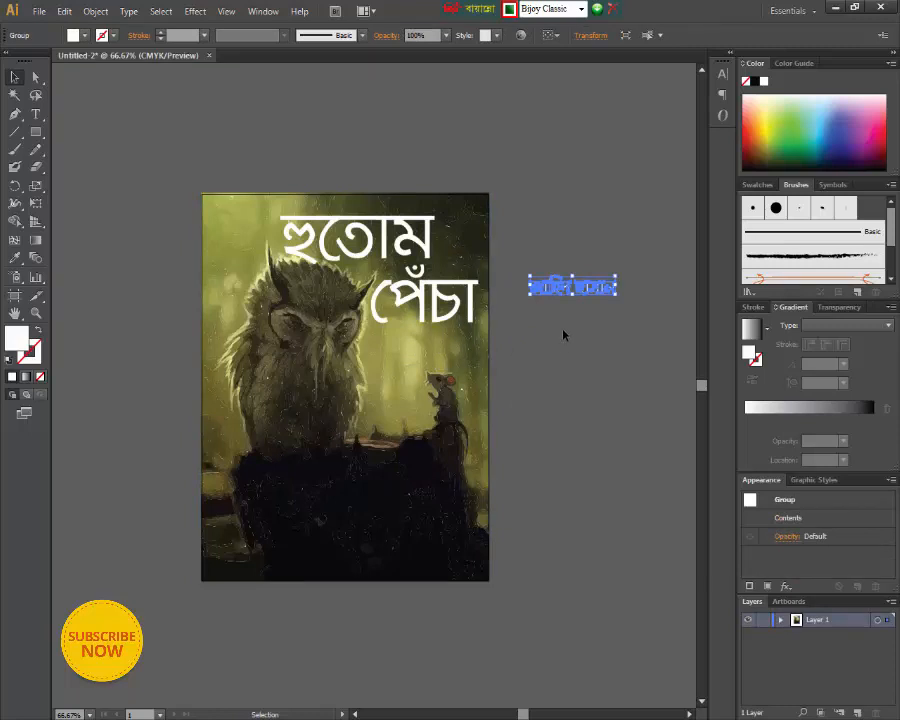
- Place the white author's name beneath "পেঁচা" on the cover and enlarge it slightly
drag(568, 291, 476, 347)
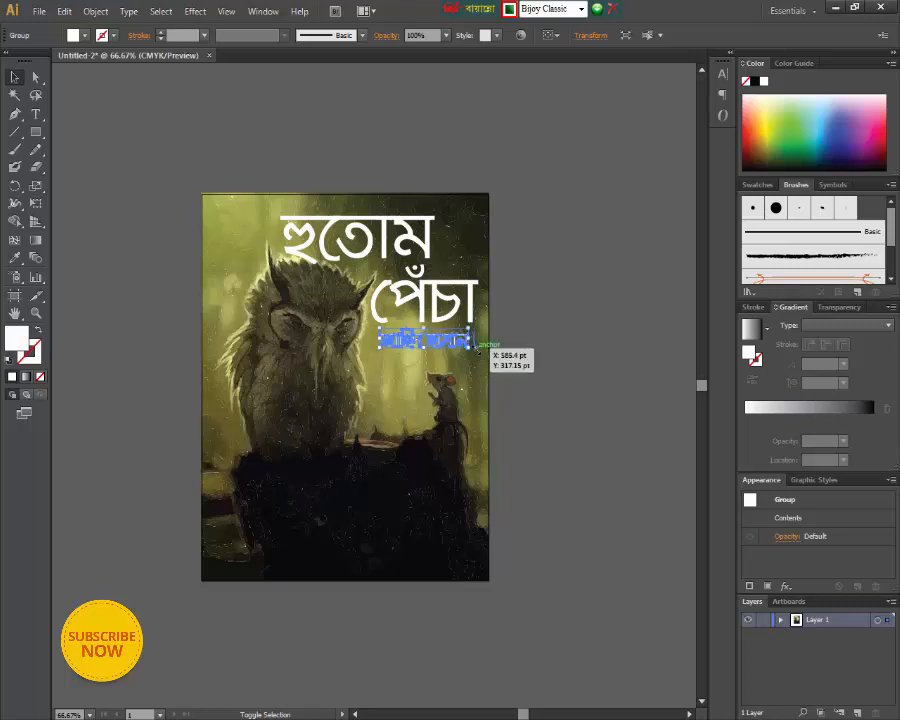
click(540, 357)
drag(412, 346, 469, 366)
click(537, 357)
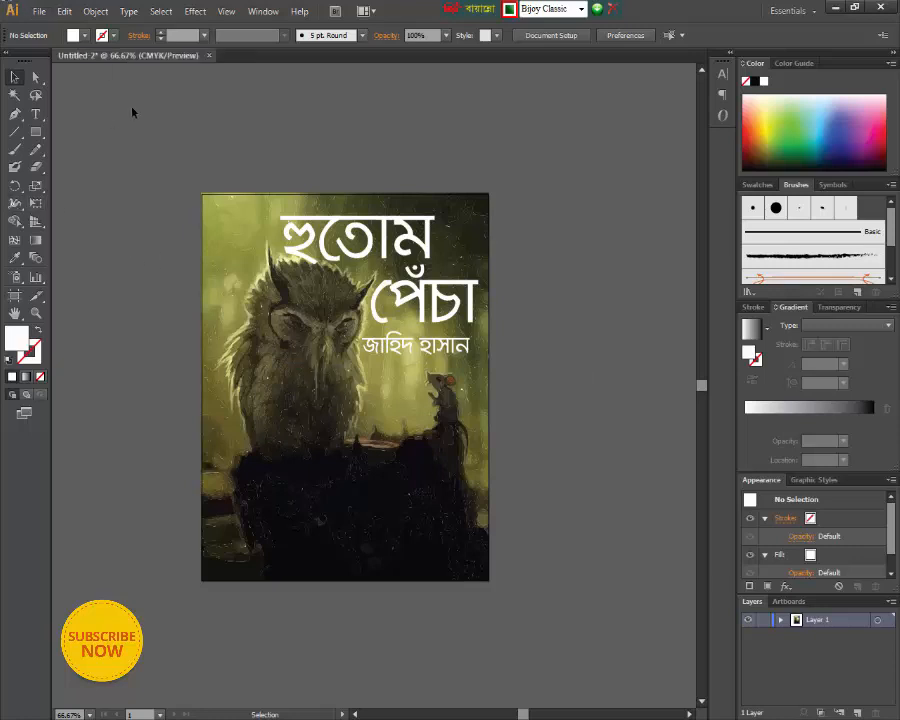
- Place the peacock logo image "জ্ঞান কোষ" in the document and move it onto the empty canvas beside the cover
key(ctrl+minus)
key(ctrl+plus)
key(ctrl+minus)
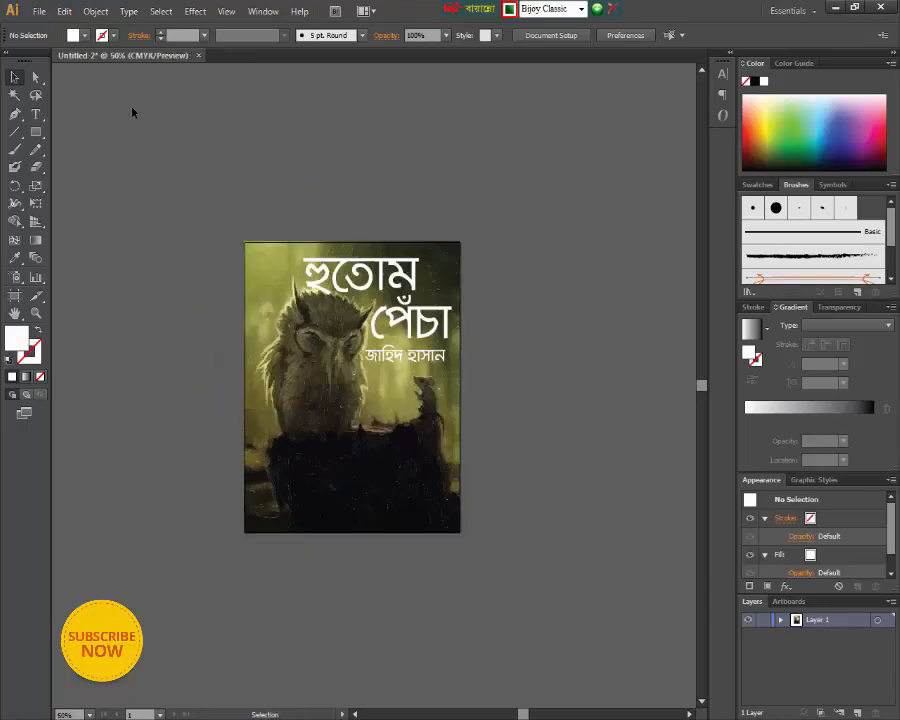
click(37, 11)
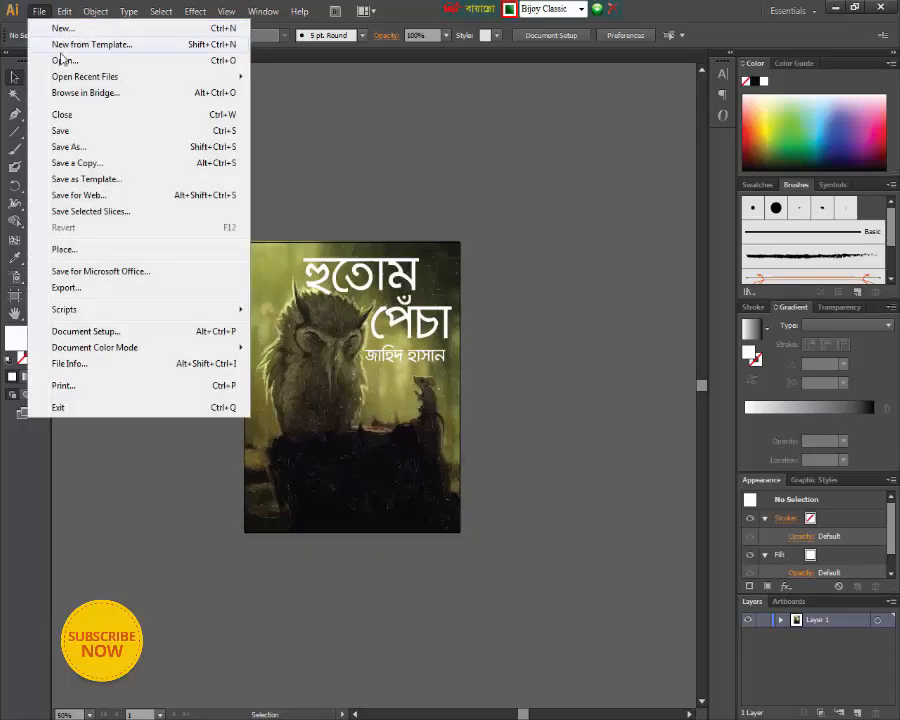
click(108, 251)
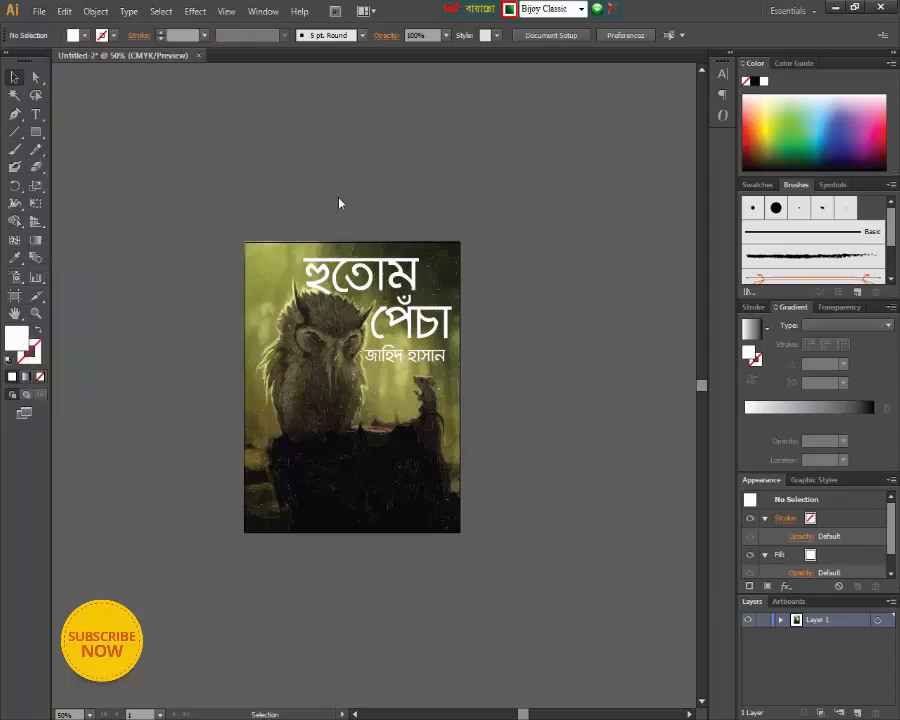
click(404, 176)
click(592, 354)
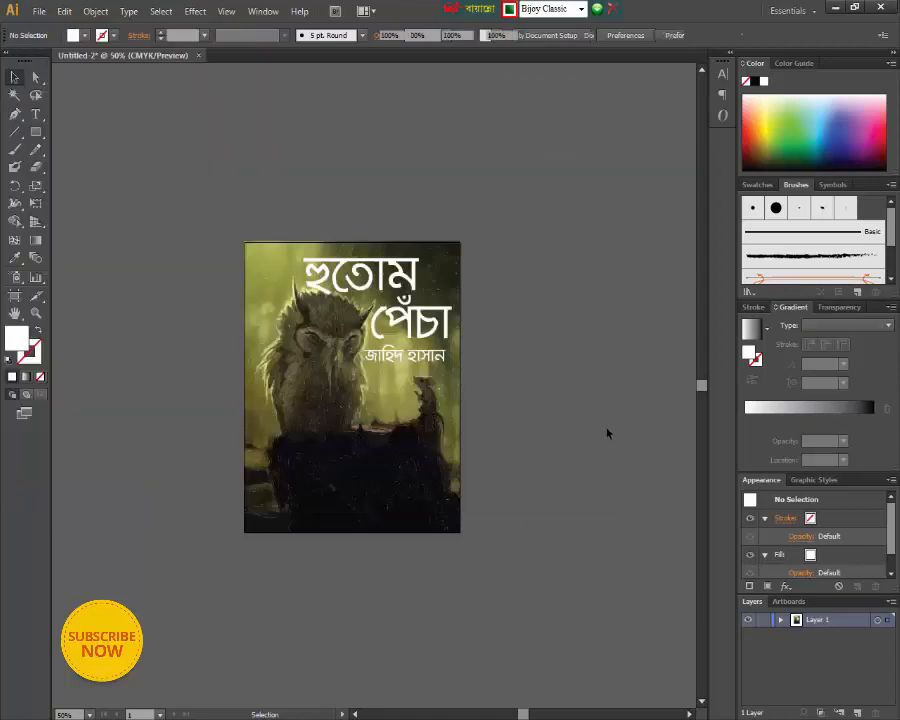
drag(365, 401, 573, 307)
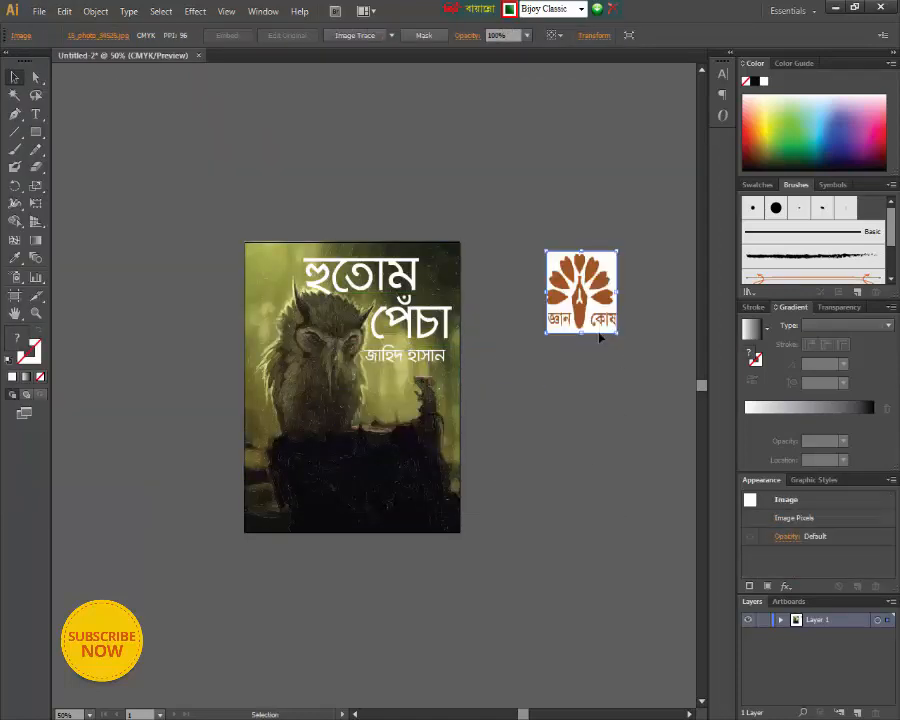
- Vector-trace the peacock logo with the default Image Trace preset and expand the tracing
click(381, 37)
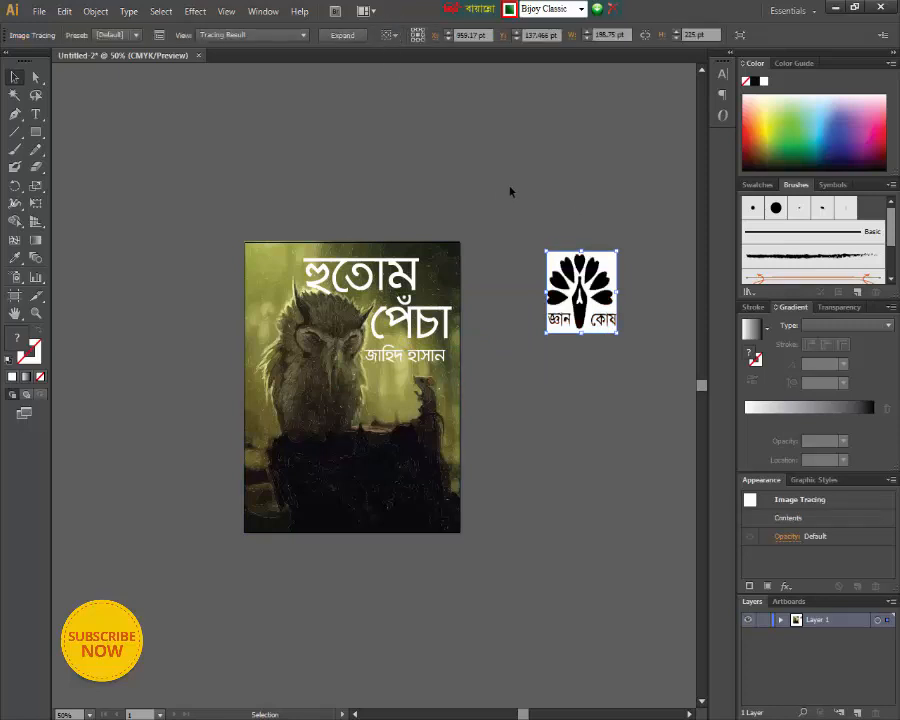
click(349, 37)
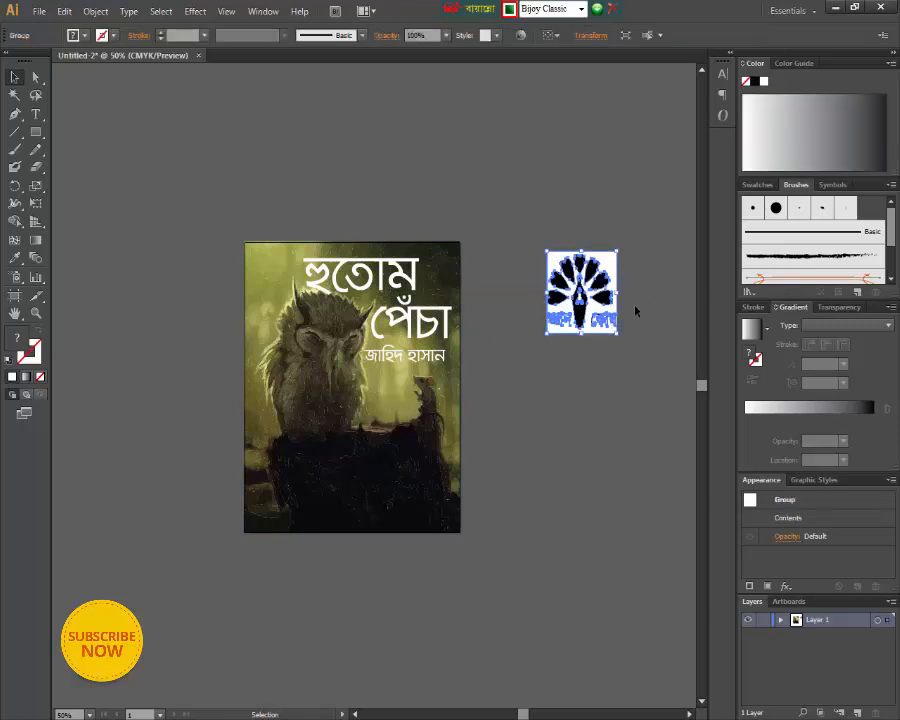
click(626, 278)
click(600, 272)
- Ungroup the expanded peacock logo and delete its white background shape
right_click(607, 264)
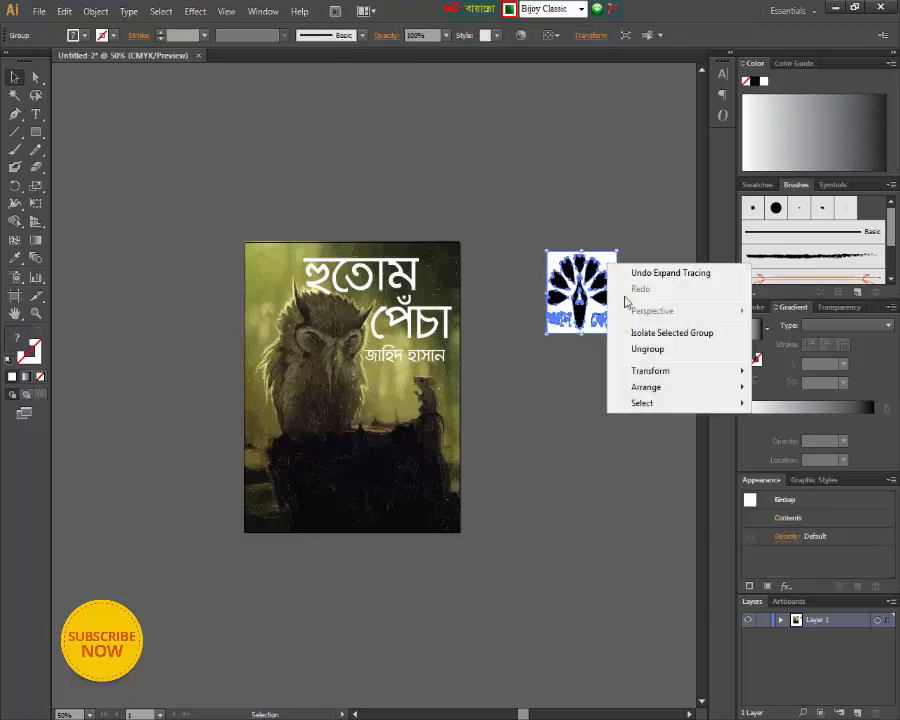
click(646, 350)
click(629, 277)
click(607, 265)
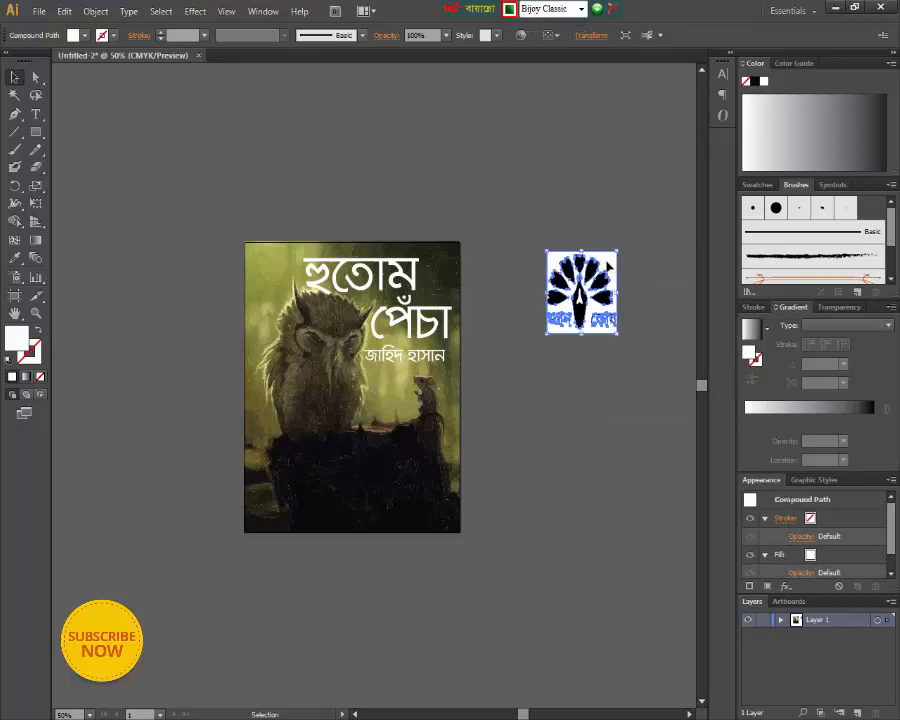
key(Delete)
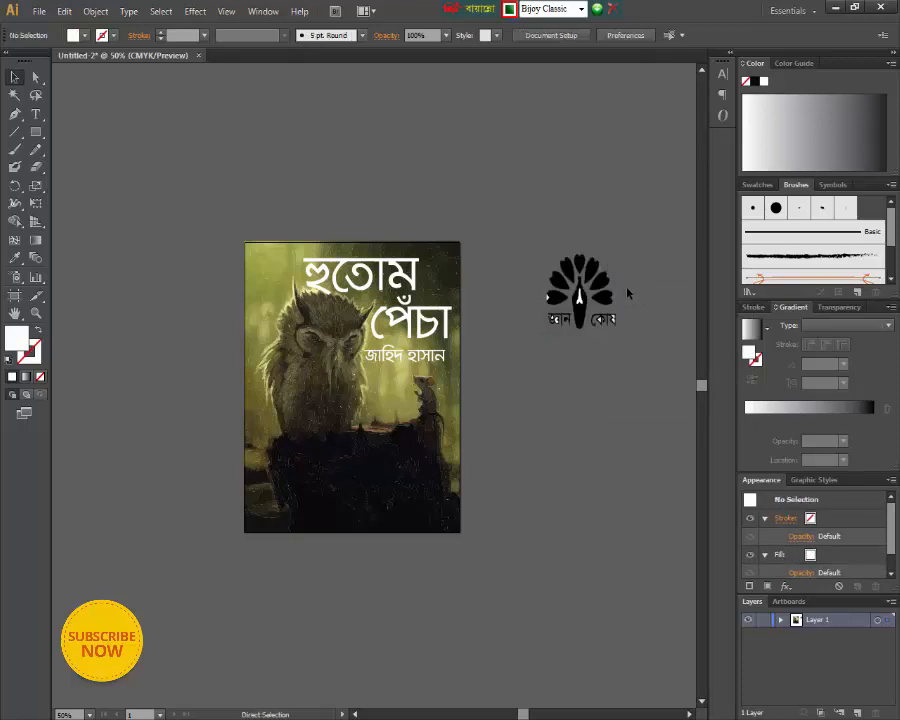
- Delete the leftover white shapes in the traced logo's body, beside its outer feather, and in the lettering "জ্ঞান কোষ"
key(ctrl+equal)
key(ctrl+equal)
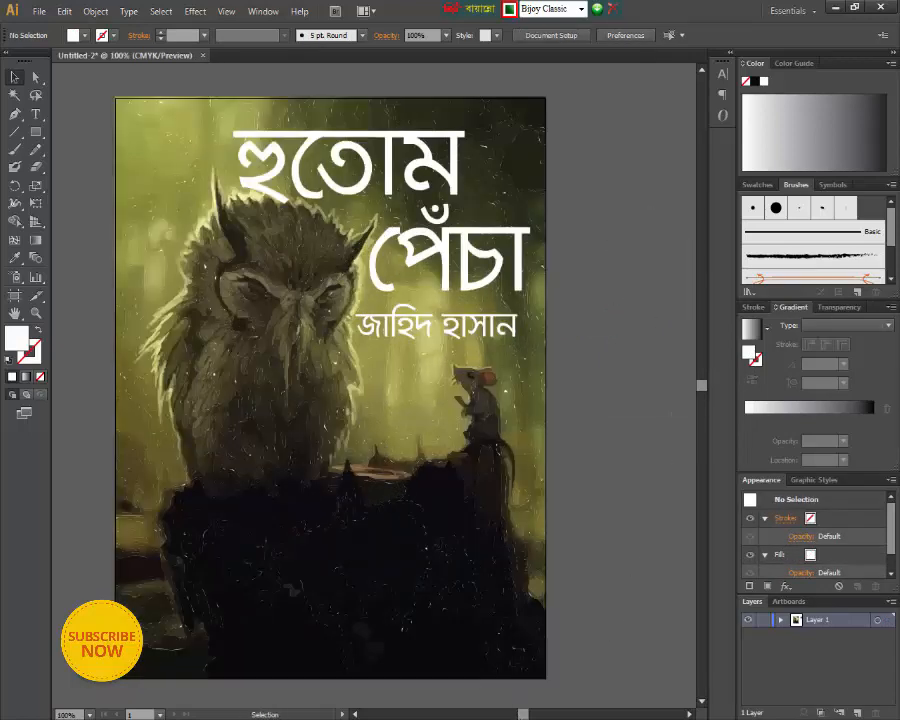
mouse_move(522, 716)
mouse_down()
mouse_move(539, 715)
mouse_move(529, 715)
mouse_up()
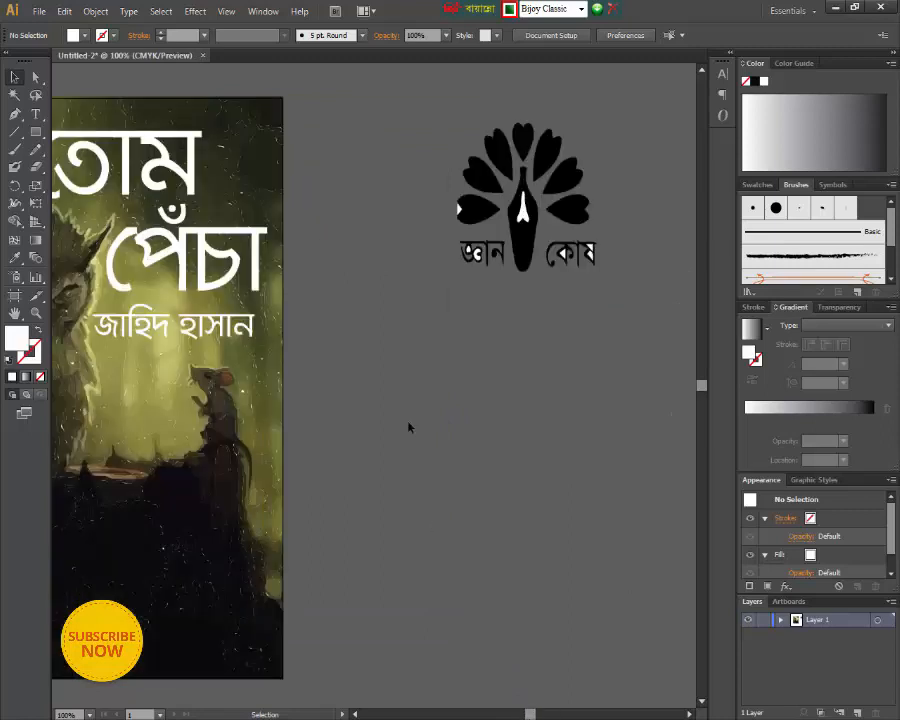
click(524, 211)
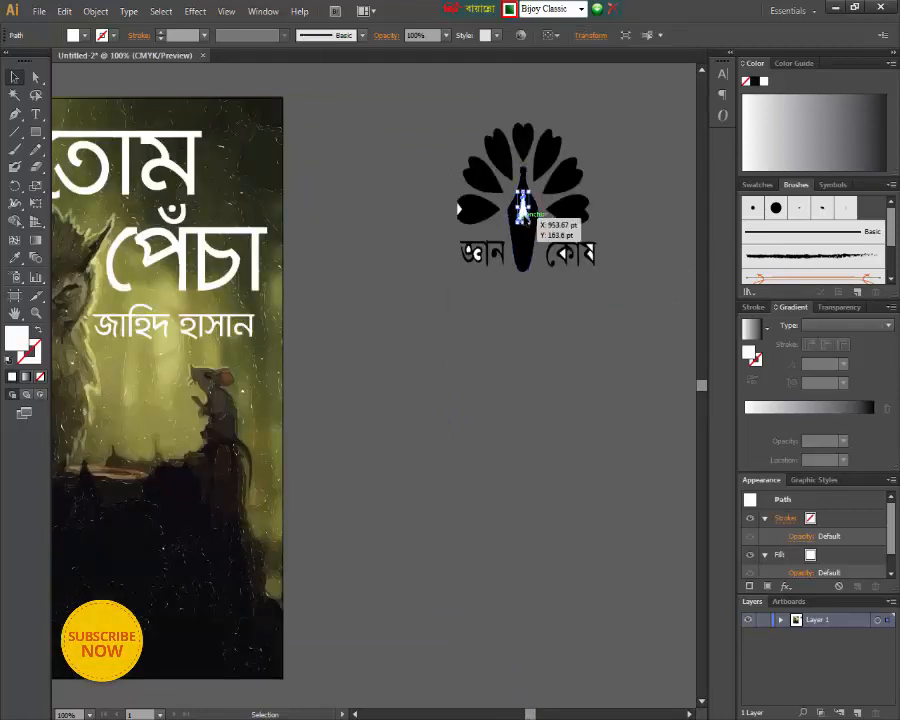
key(Delete)
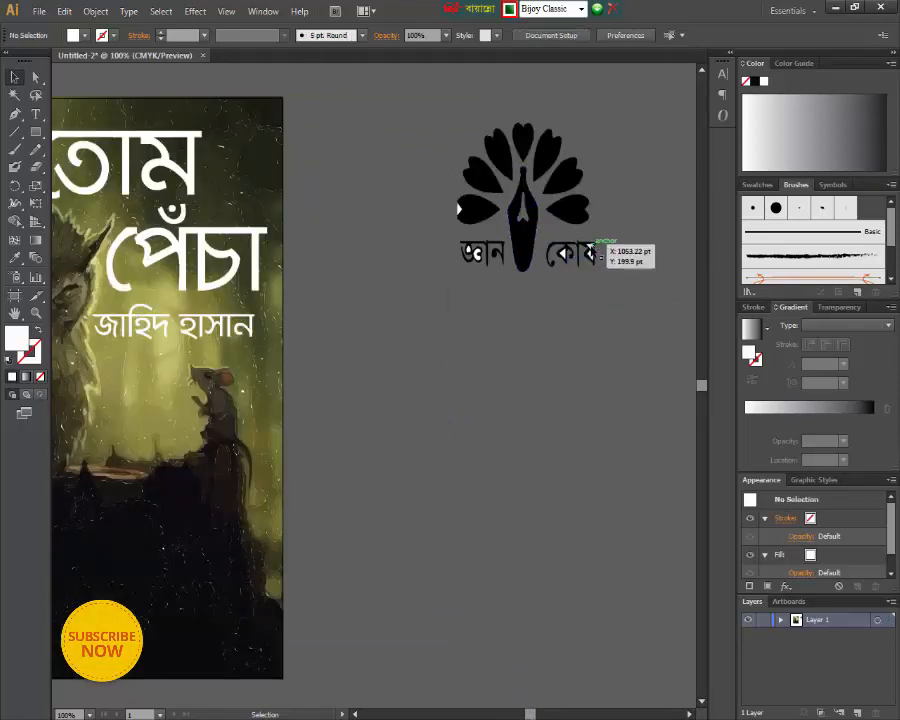
click(593, 246)
key(Delete)
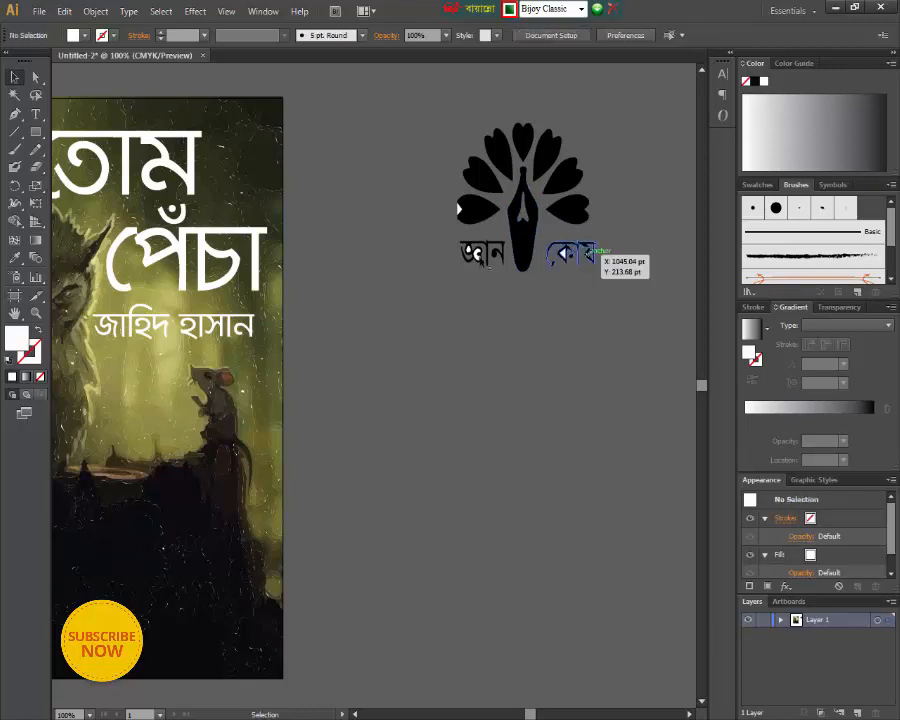
click(460, 207)
key(Delete)
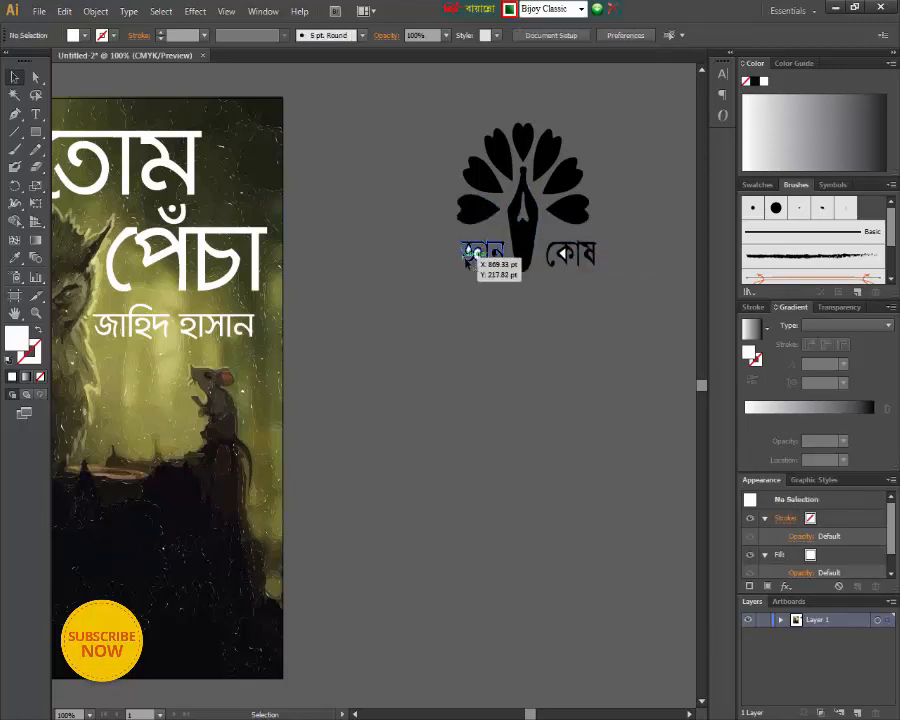
click(476, 254)
key(Delete)
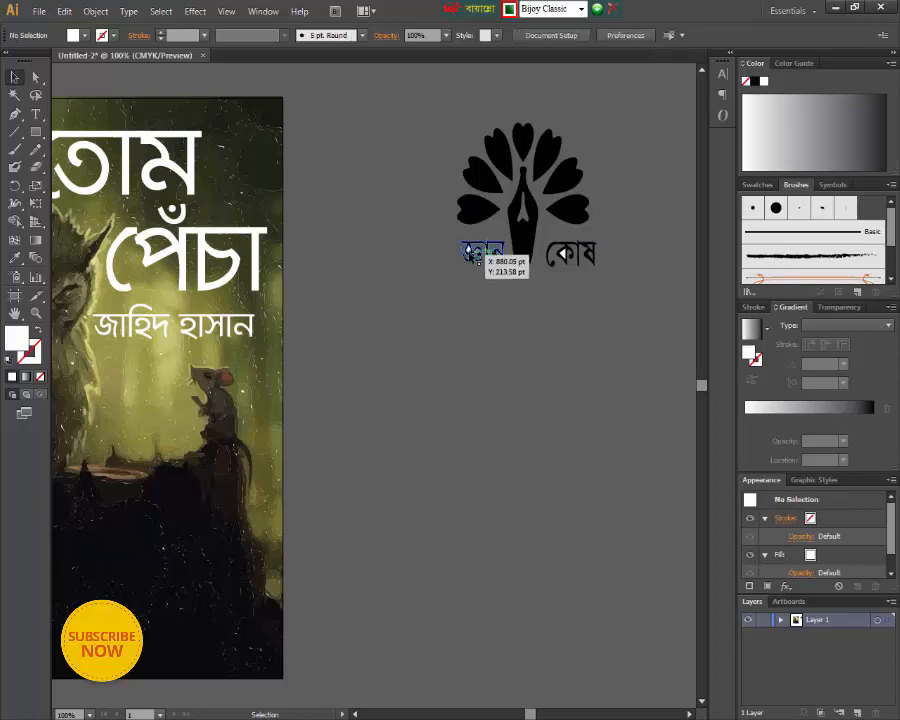
click(562, 259)
key(Delete)
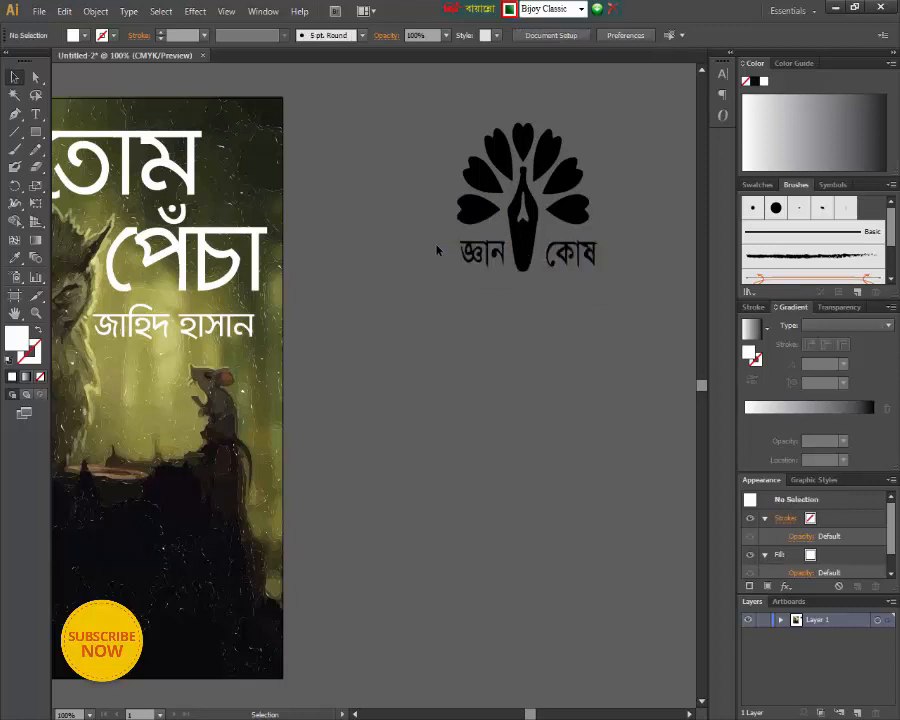
- Delete the black words "জ্ঞান" and "কোষ" from the logo, keeping only the peacock
click(498, 271)
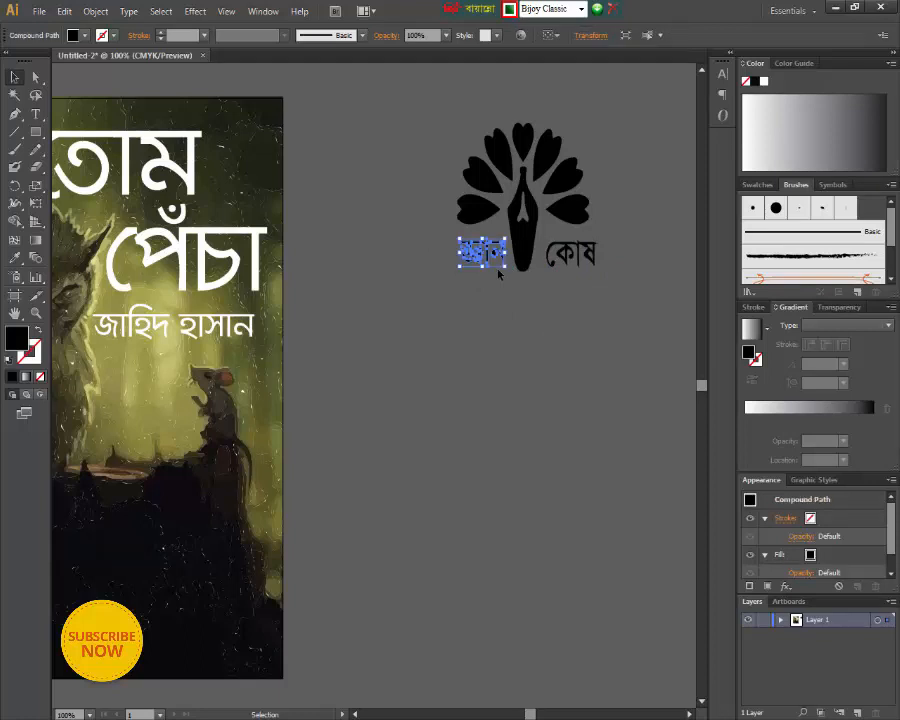
key(Delete)
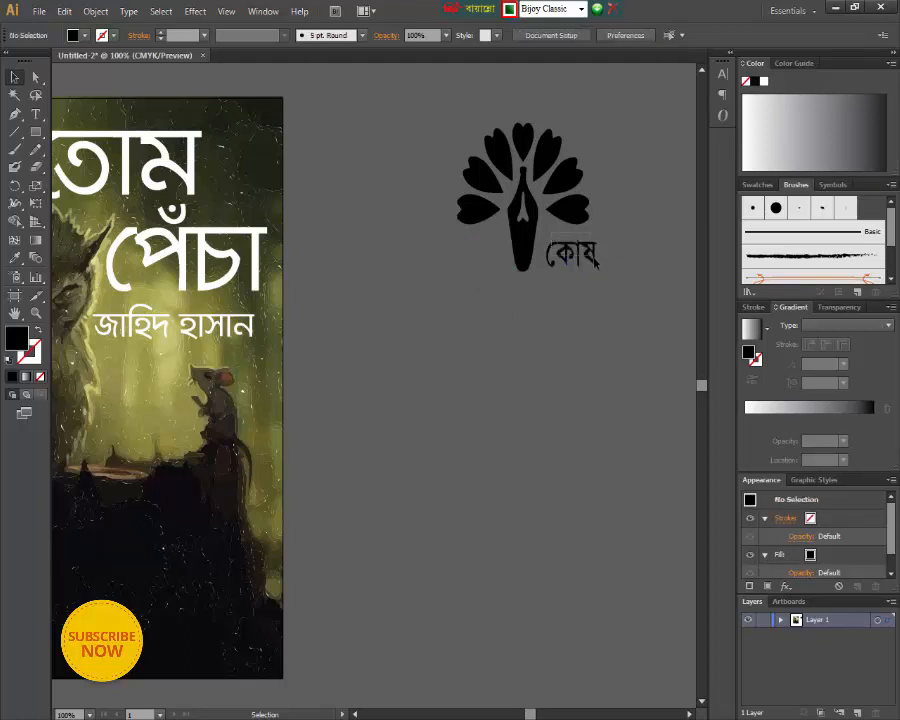
click(593, 258)
key(Delete)
- Make the peacock logo white and move it onto the dark lower-left corner of the cover
key(ctrl+minus)
key(ctrl+minus)
key(ctrl+minus)
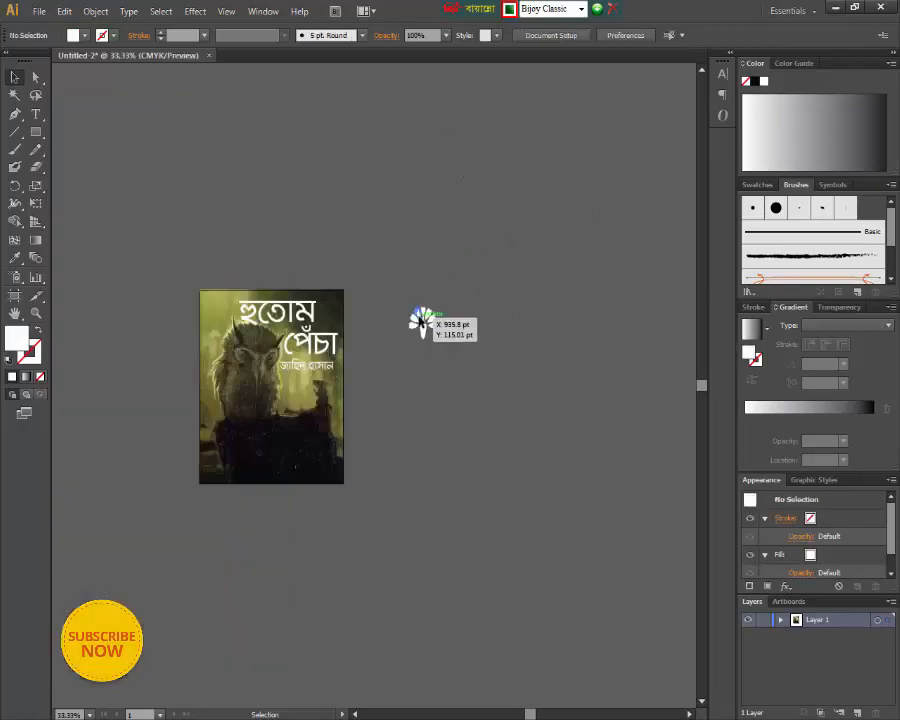
drag(421, 322, 240, 473)
click(422, 330)
click(473, 516)
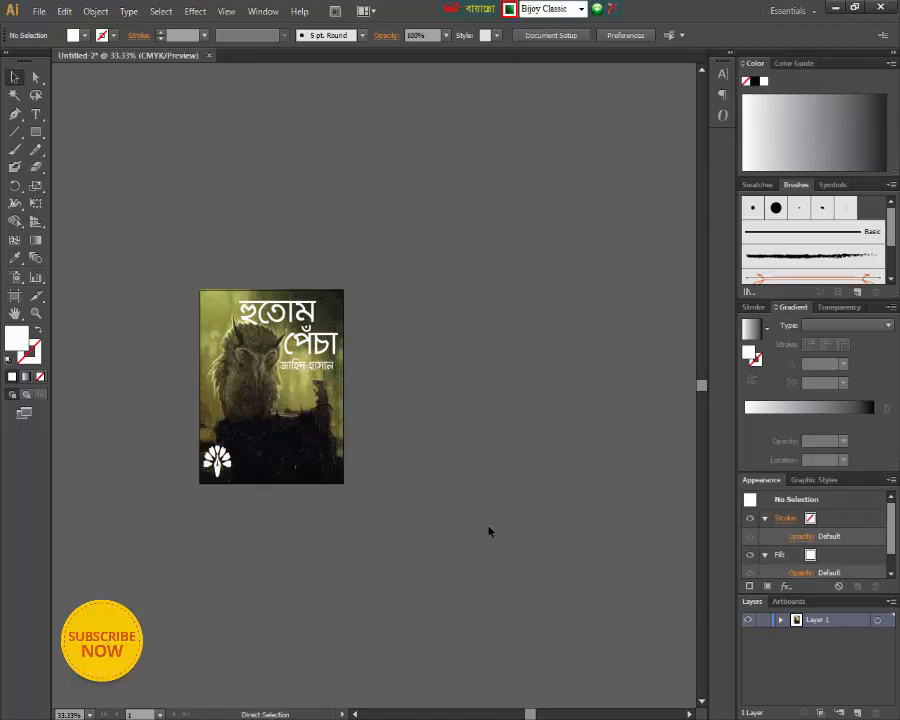
key(ctrl+plus)
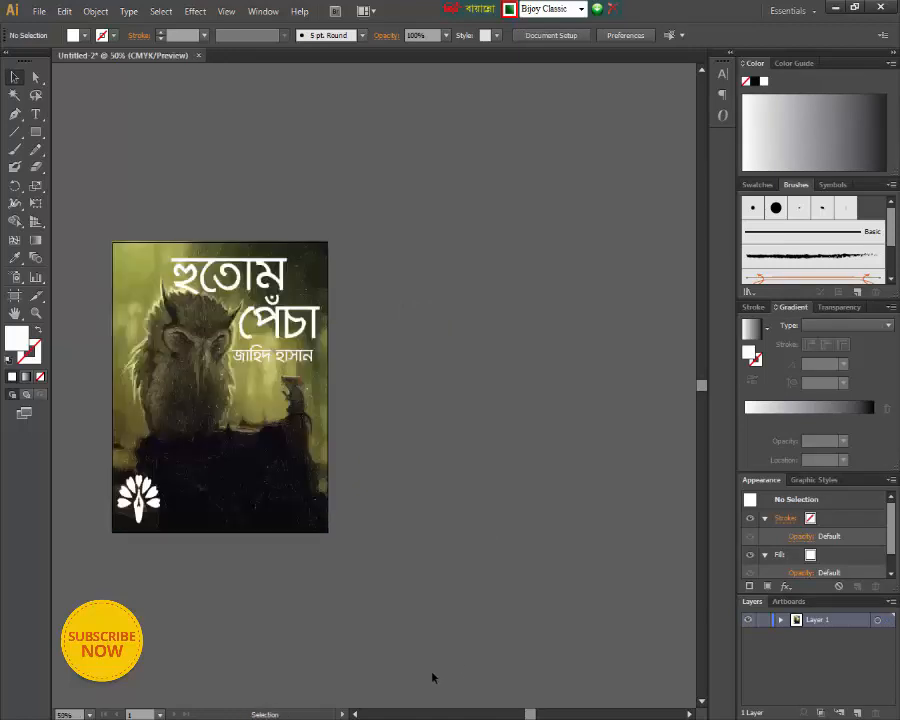
click(355, 714)
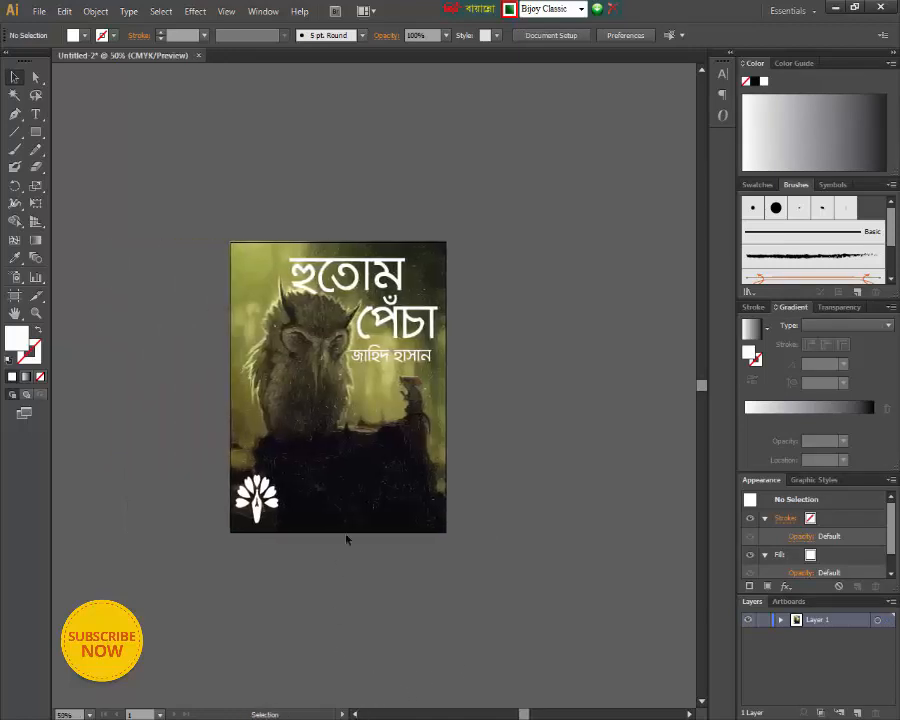
click(320, 283)
click(311, 282)
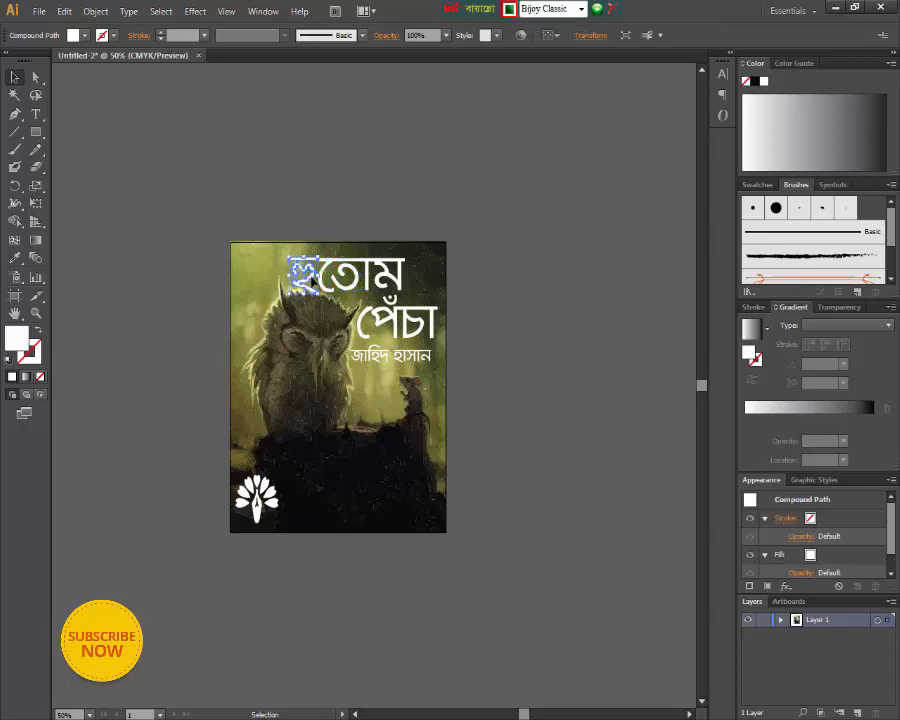
click(350, 287)
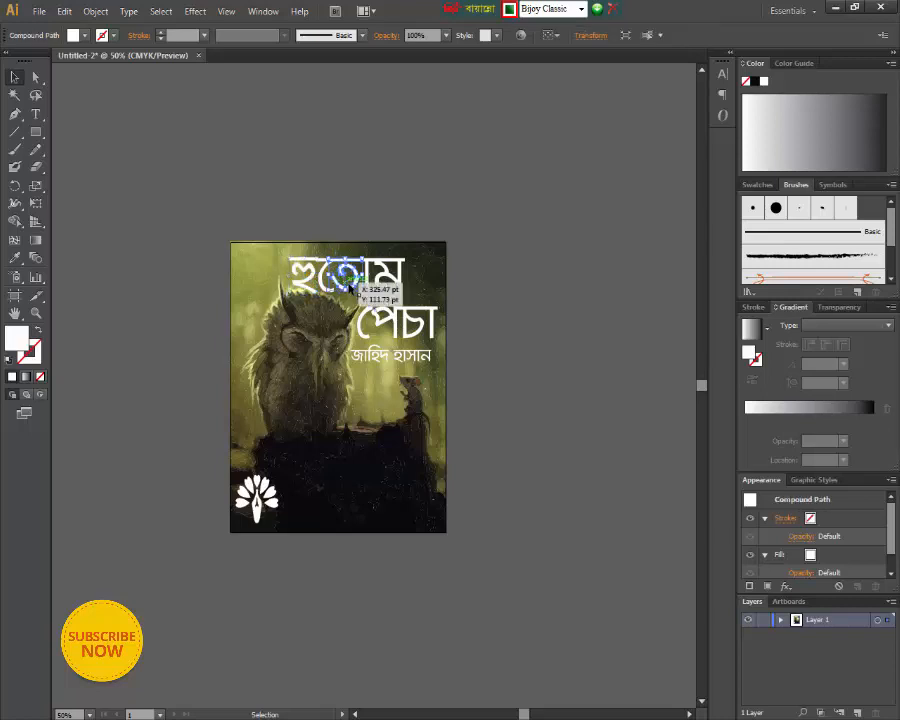
click(291, 258)
key(a)
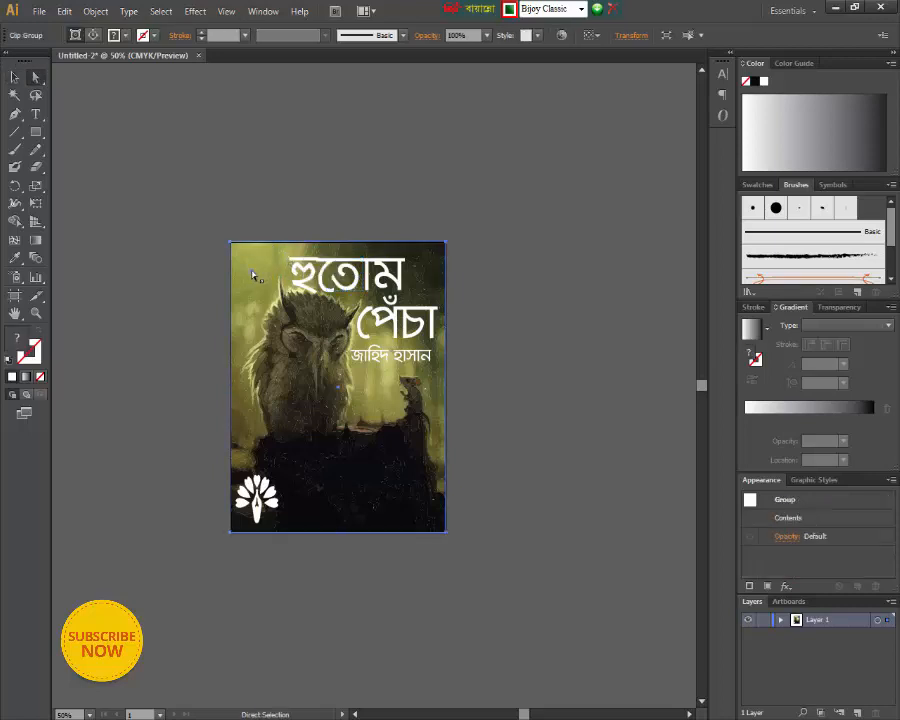
drag(277, 255, 311, 271)
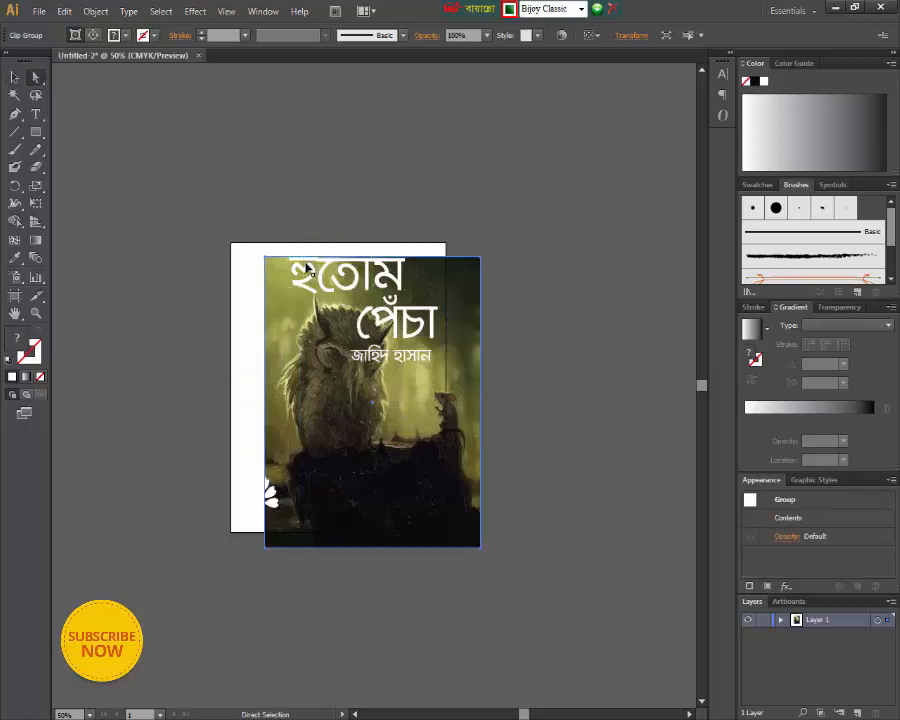
key(ctrl+z)
click(396, 598)
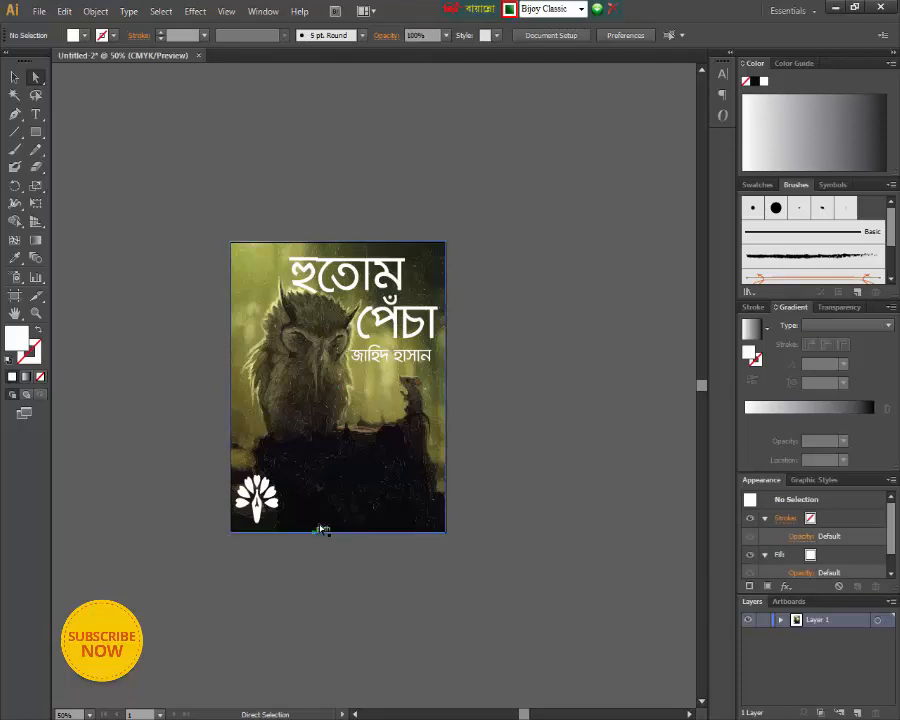
- Export the cover as Untitled-2.png in the My Videos folder at High (300 ppi) with a transparent background
click(38, 11)
click(68, 287)
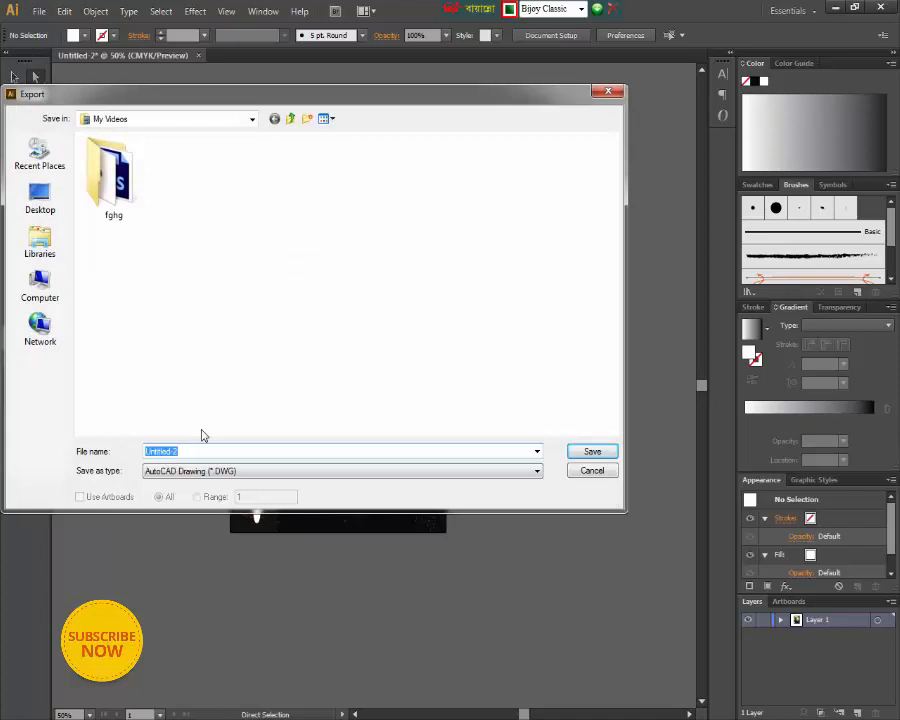
click(187, 474)
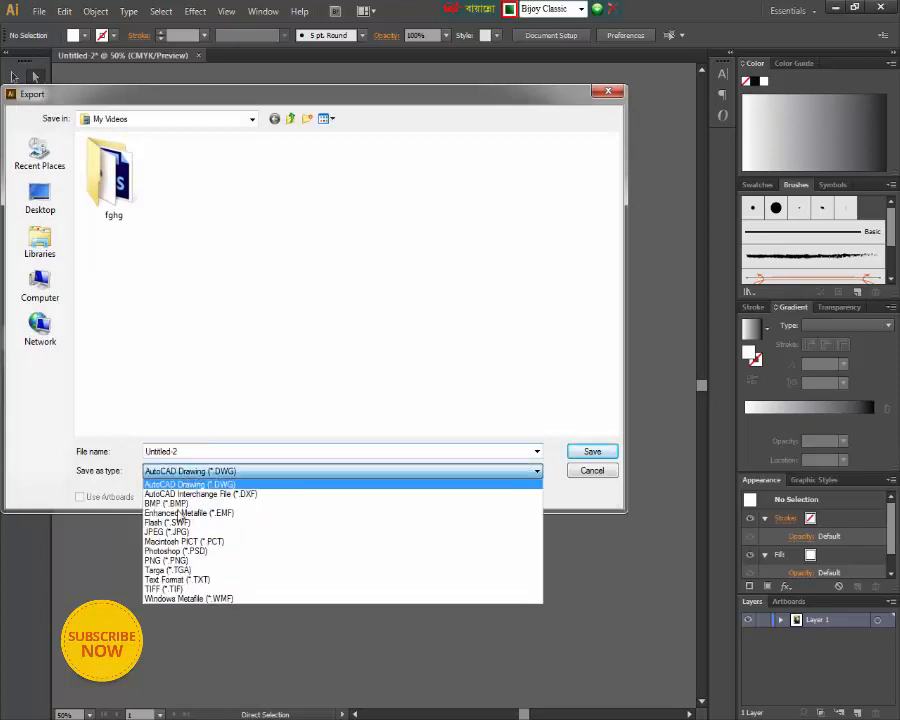
click(187, 562)
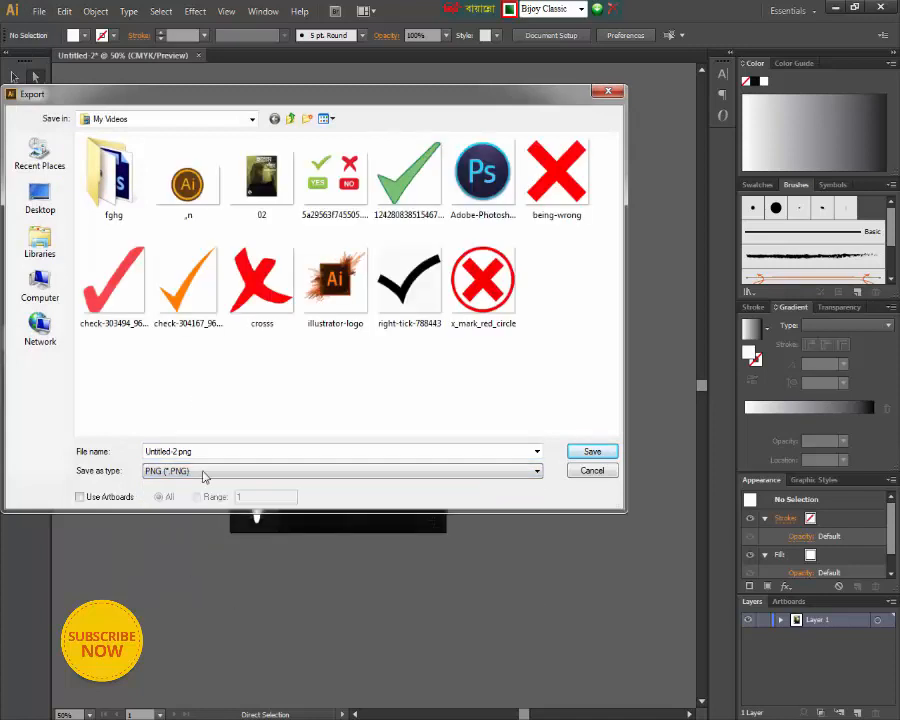
click(593, 452)
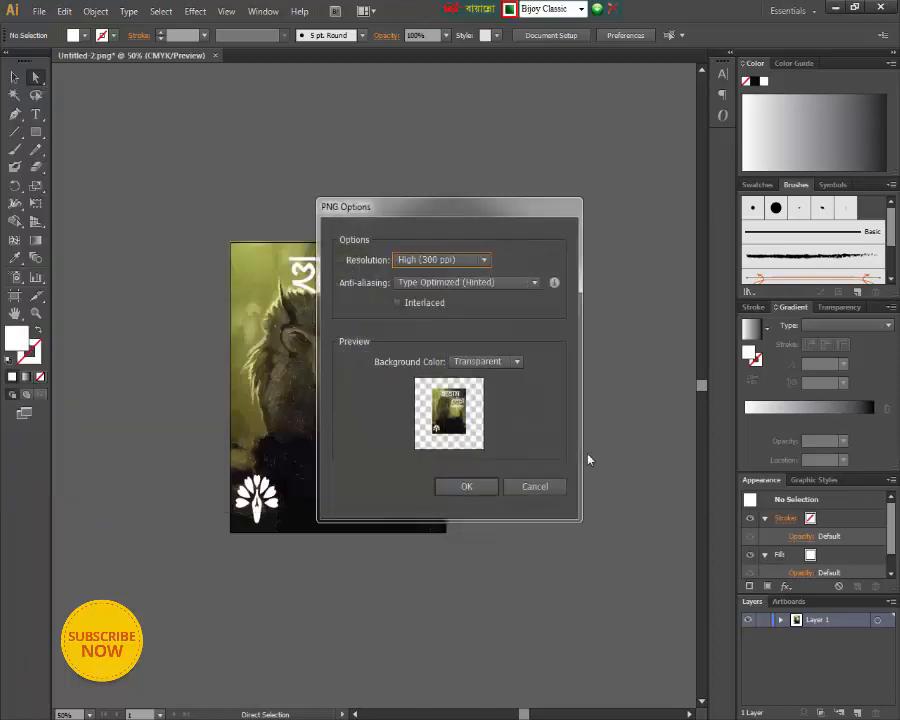
click(467, 260)
click(480, 307)
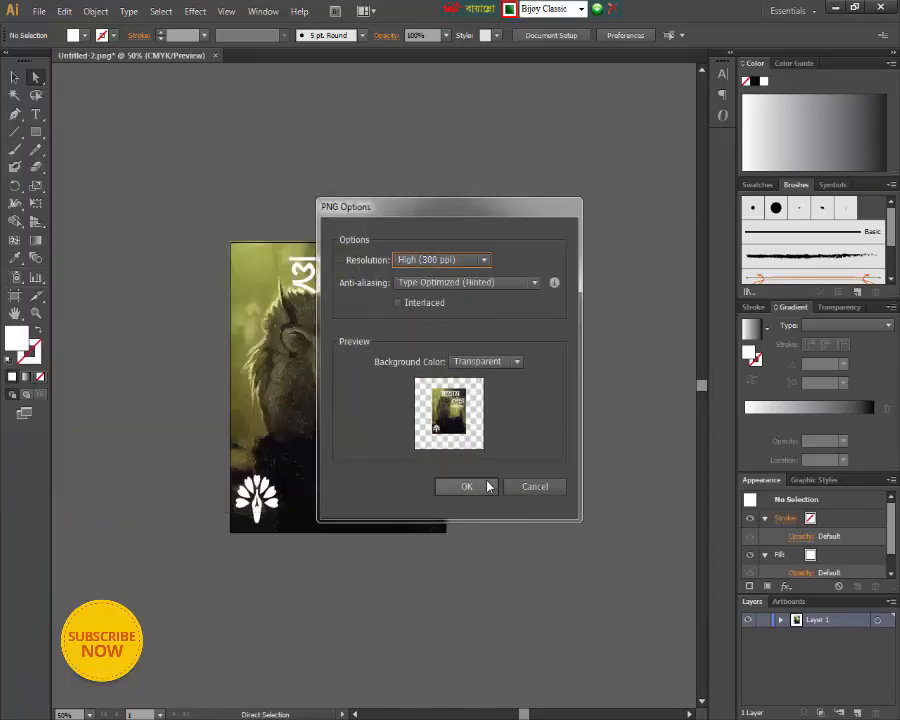
click(484, 487)
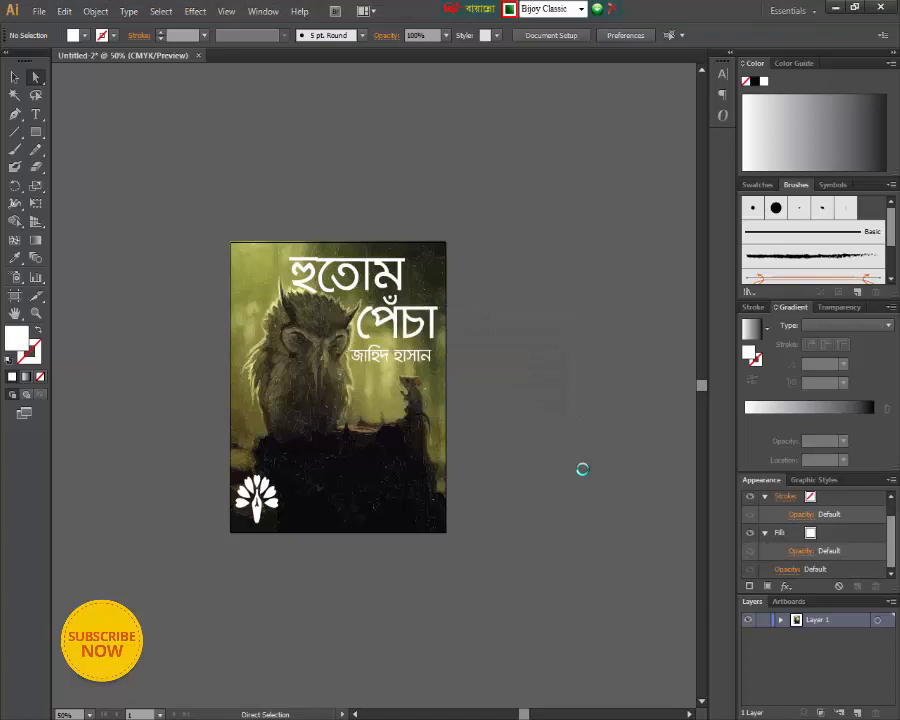
- Close the cover document and quit Illustrator
click(200, 58)
click(519, 385)
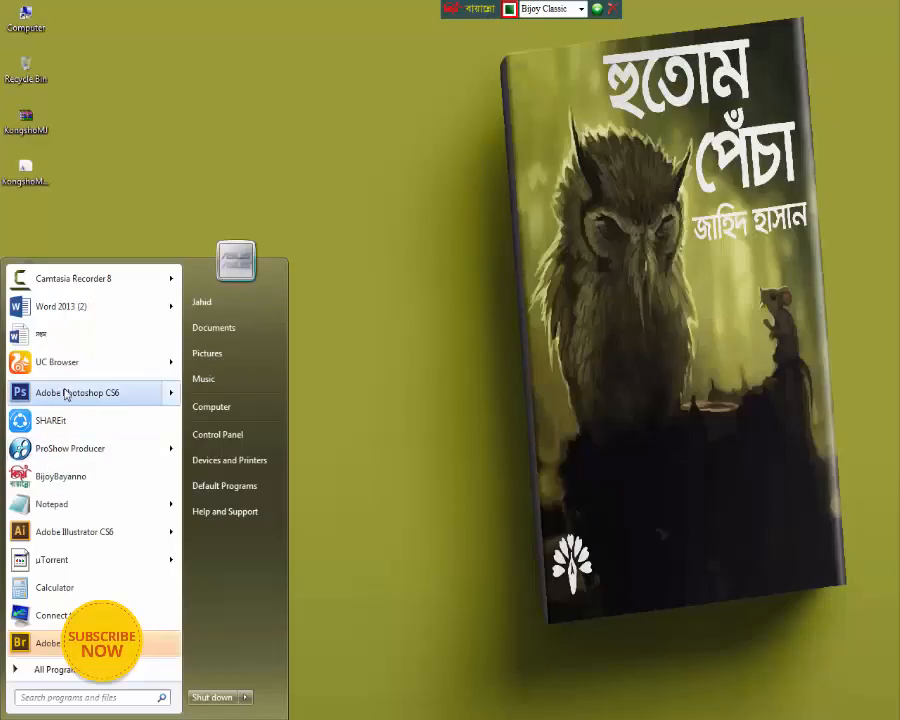
click(66, 392)
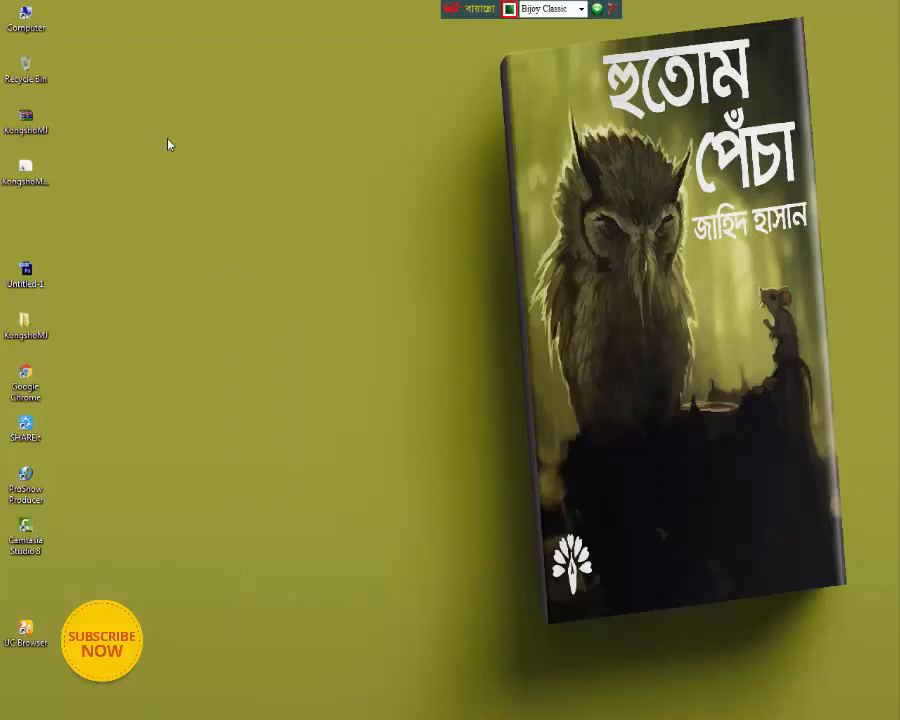
- Switch the keyboard layout to English and open Hardcover Book Mockup PSD from the Hardcover-Book-Mockup-PSD-2 folder in Photoshop, keeping its layers
click(581, 9)
click(550, 21)
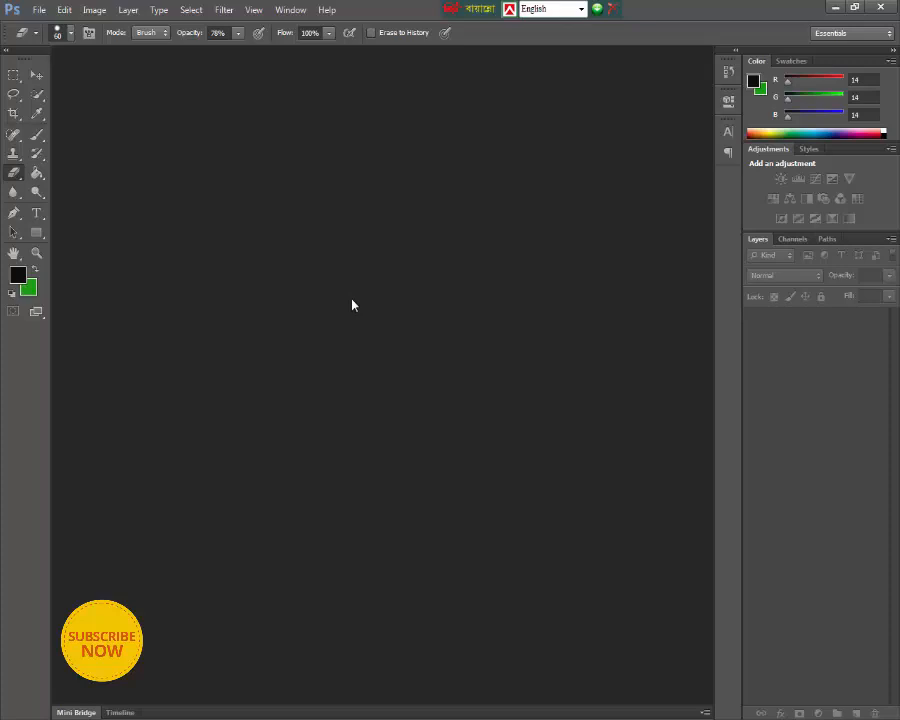
click(37, 10)
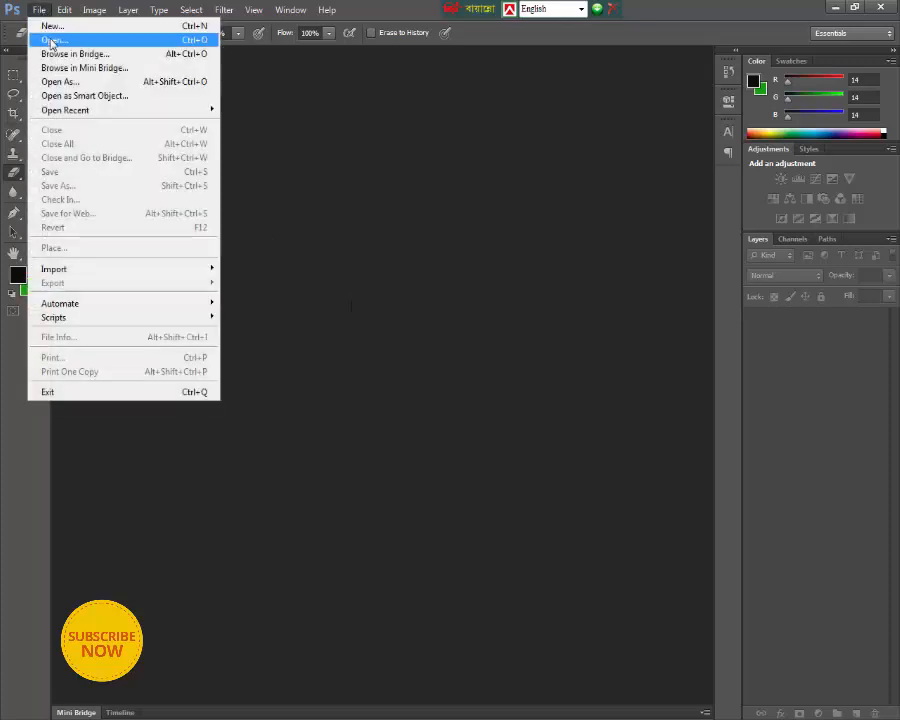
click(51, 42)
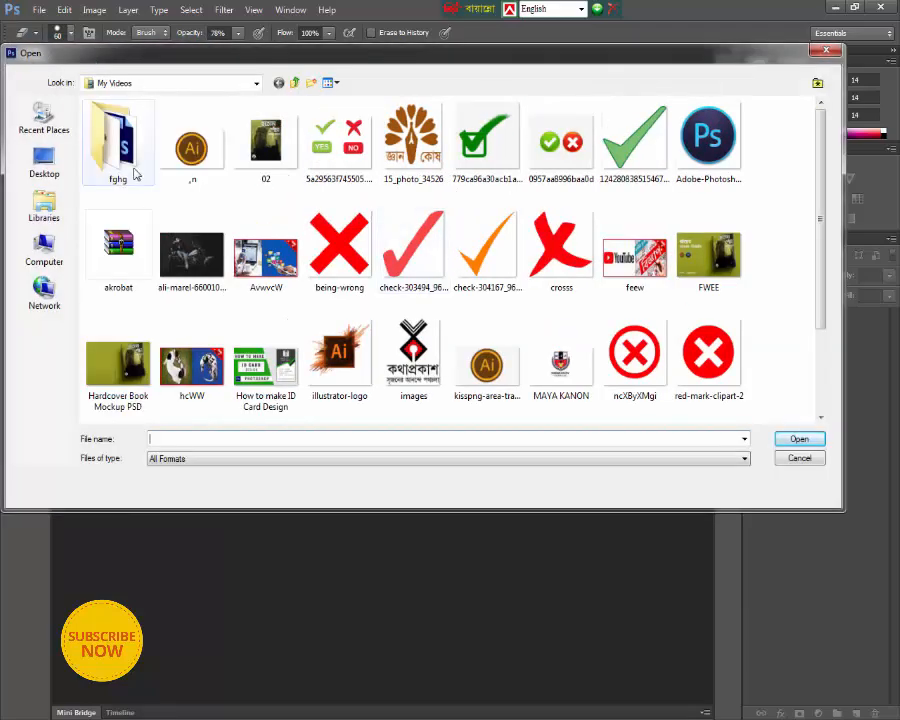
double_click(136, 174)
double_click(287, 158)
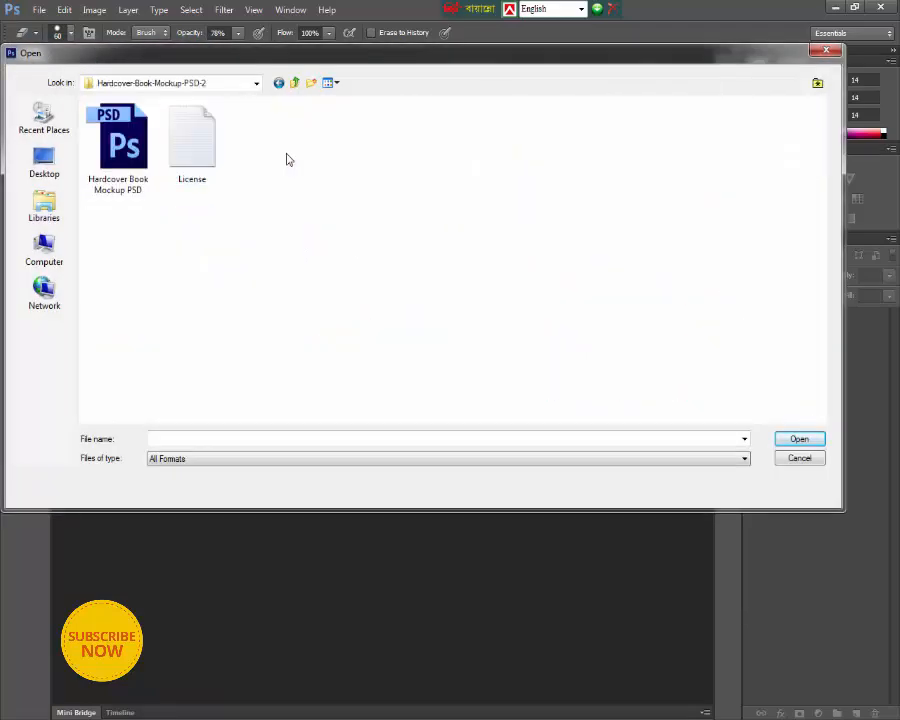
click(118, 140)
click(797, 441)
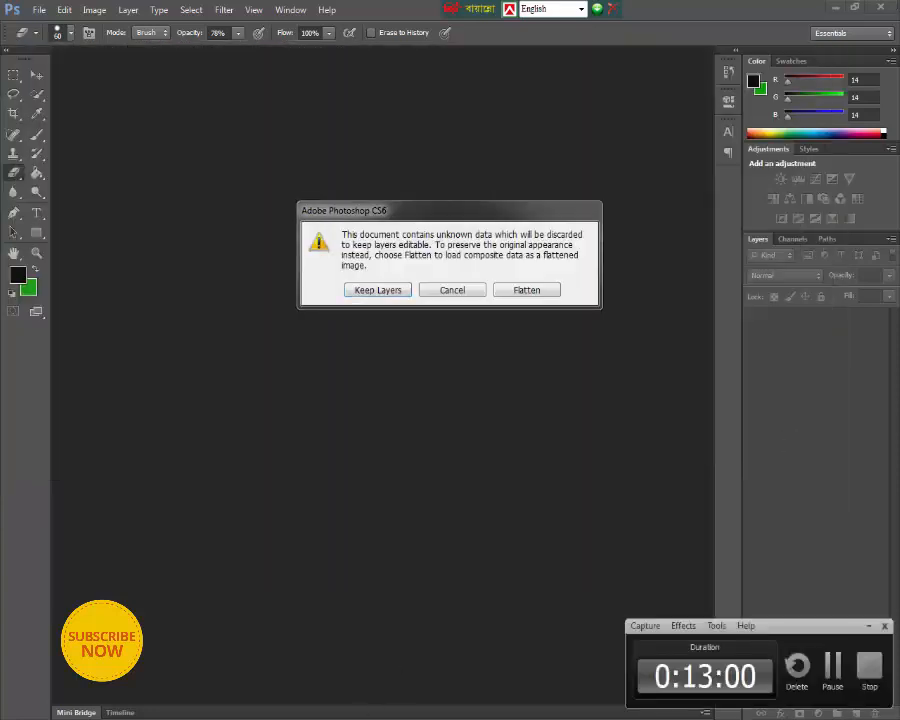
click(378, 290)
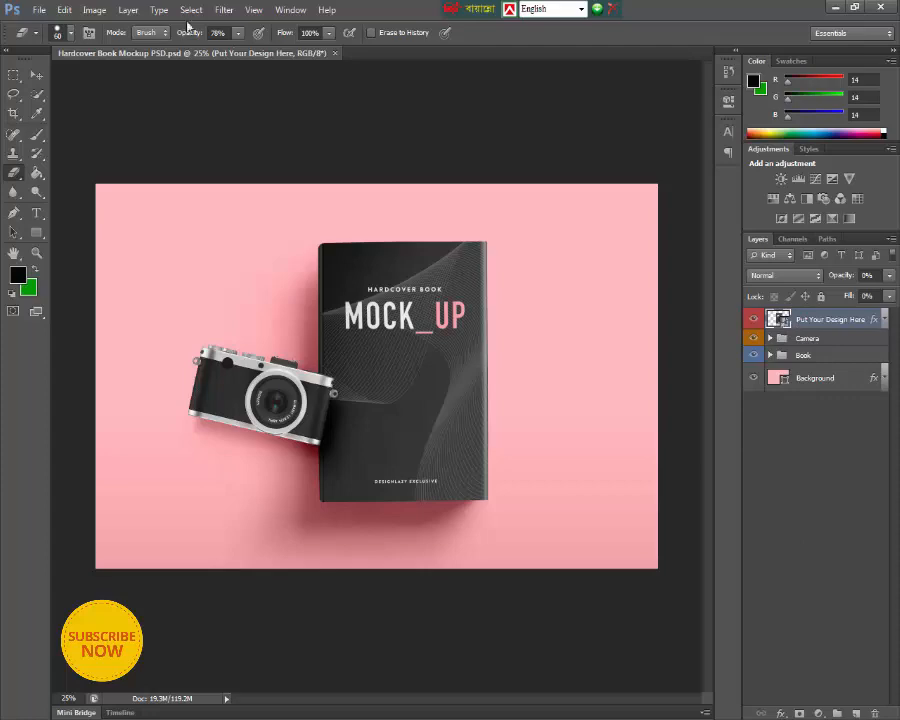
- Open the cover image "02" from the My Videos folder alongside the mockup
click(37, 10)
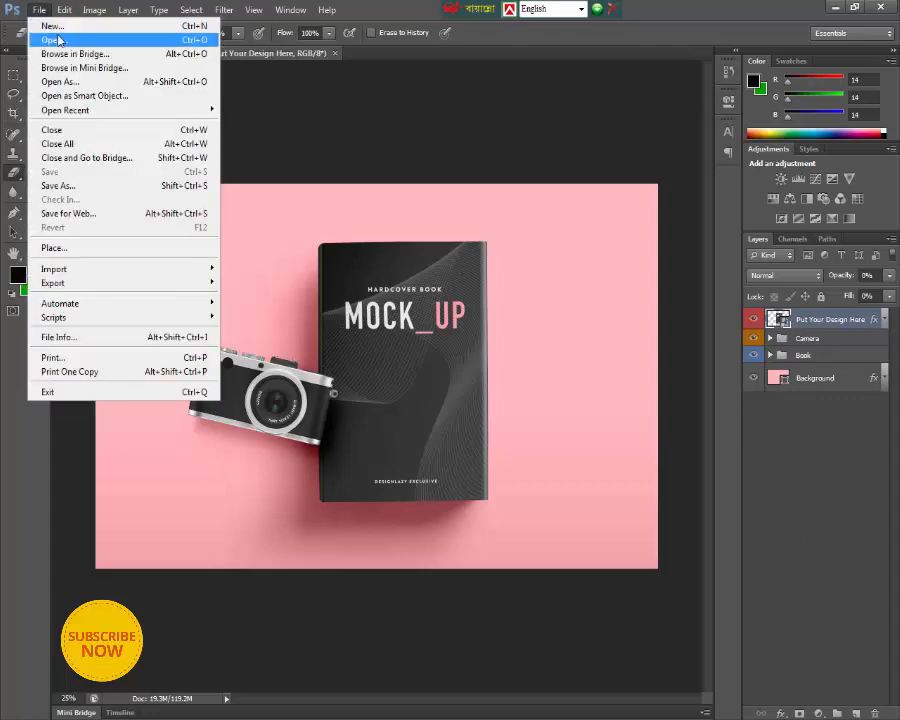
click(59, 40)
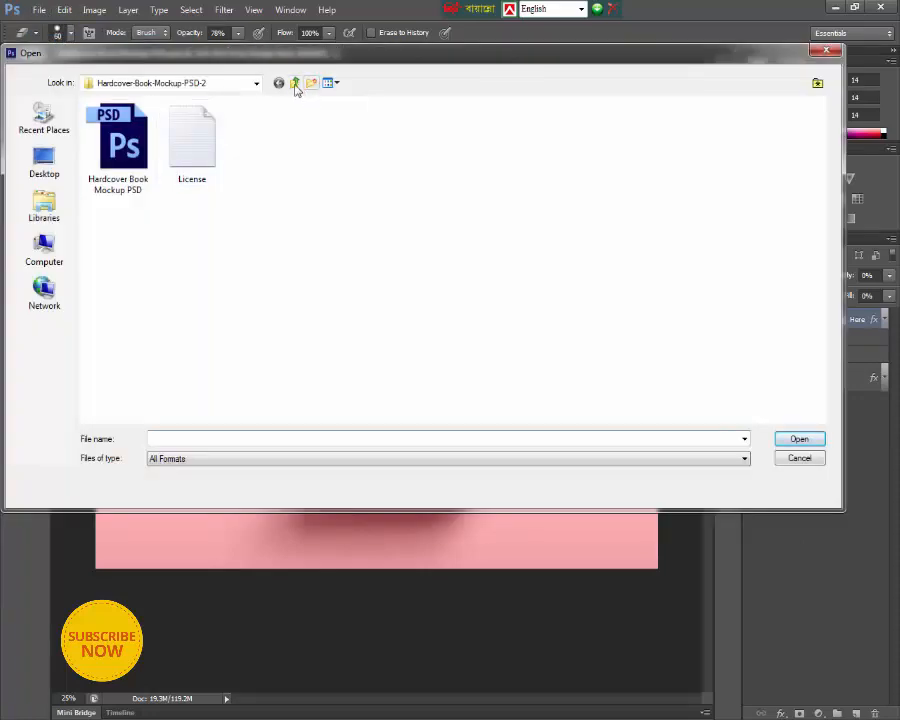
click(295, 83)
click(295, 83)
click(265, 142)
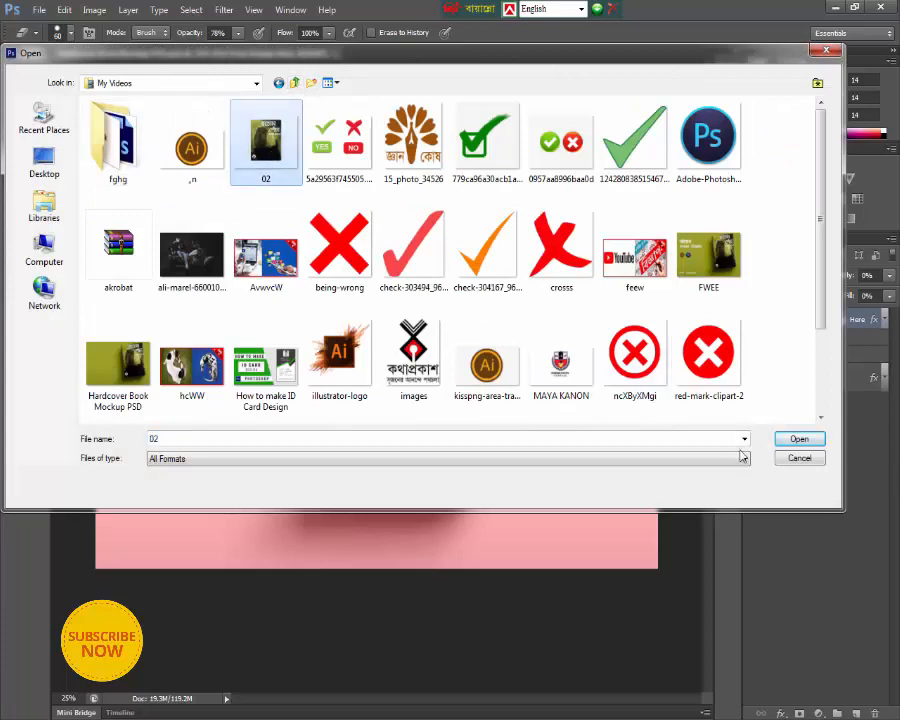
click(797, 439)
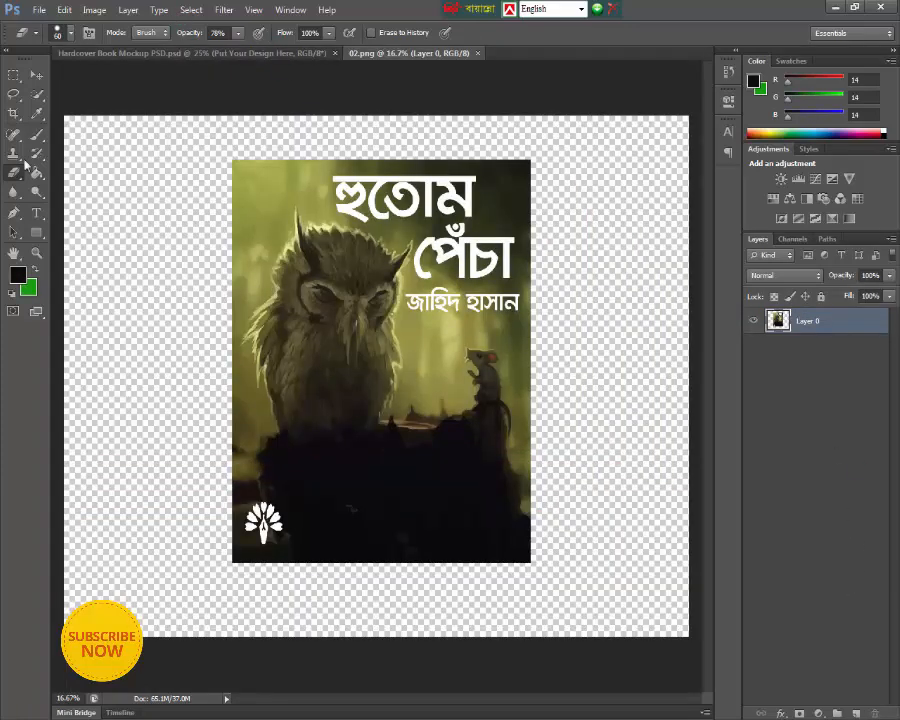
- Crop the 02.png cover image to the edges of the artwork, removing the transparent margins on all four sides
click(13, 113)
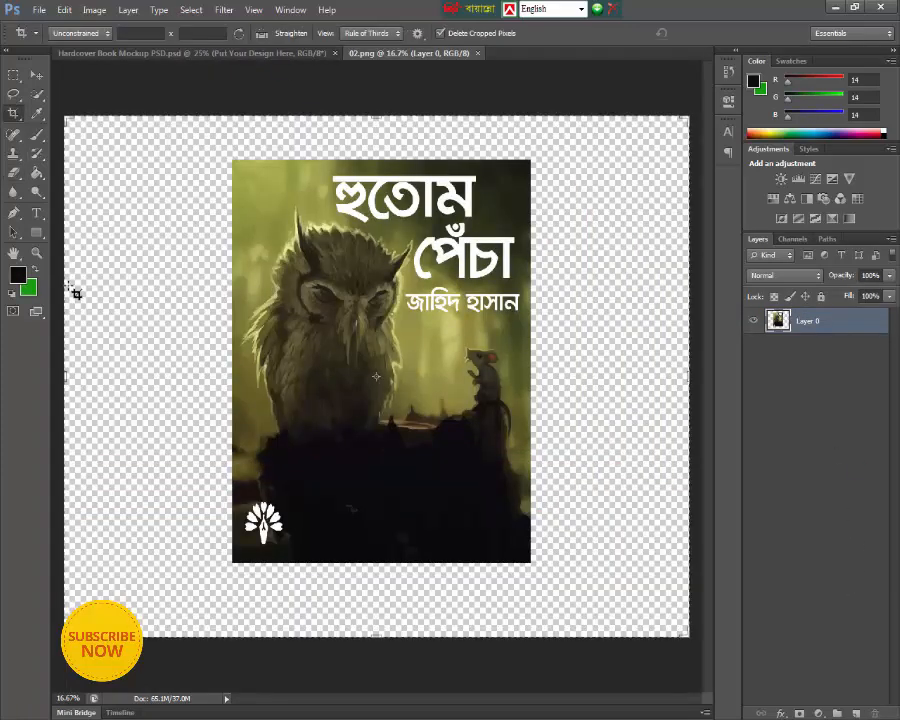
mouse_move(111, 380)
mouse_down()
mouse_move(175, 365)
mouse_move(150, 370)
mouse_up()
drag(604, 376, 526, 373)
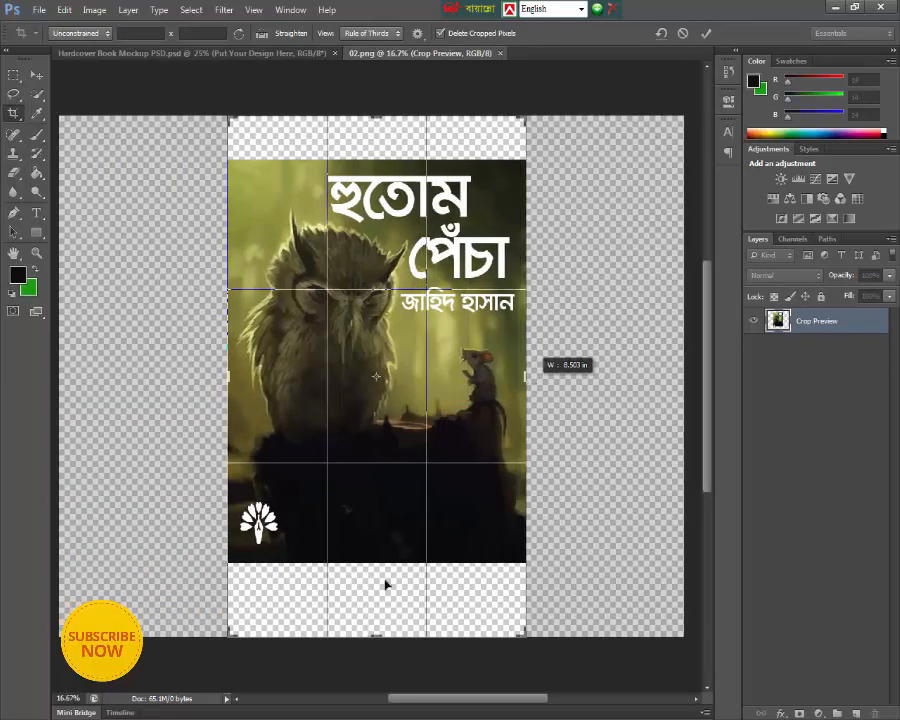
drag(378, 636, 376, 598)
drag(376, 150, 378, 177)
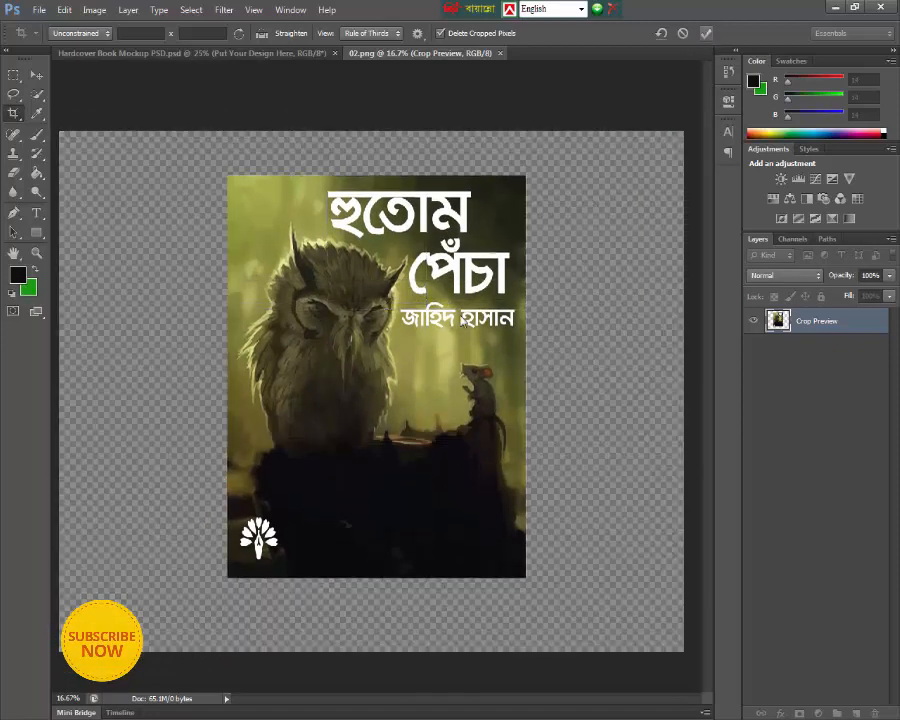
click(709, 33)
- Open the contents of the mockup's Put Your Design Here smart object, keeping its layers editable
click(36, 75)
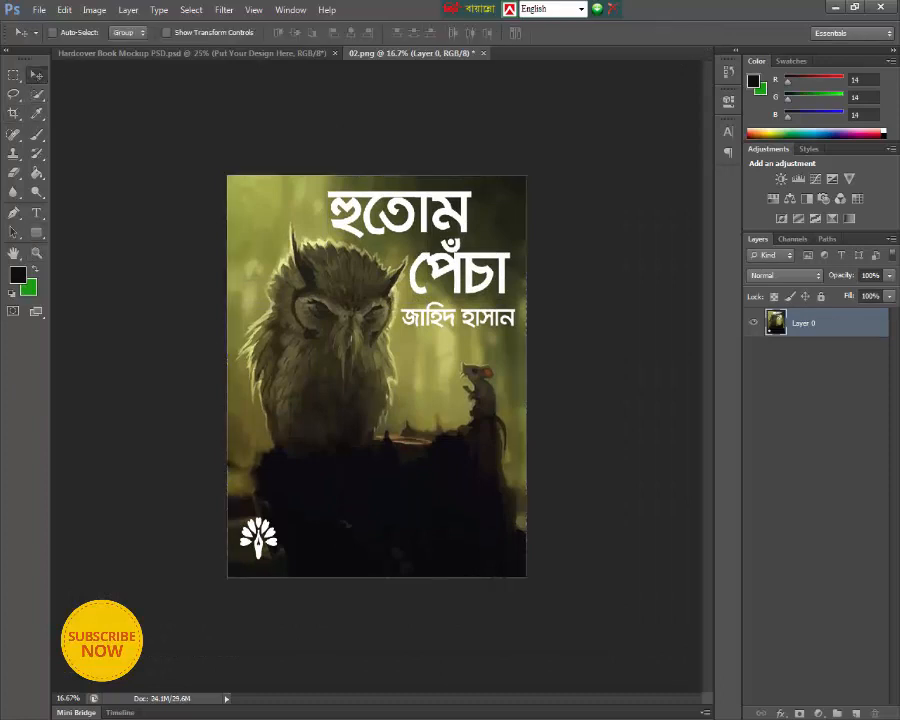
click(290, 53)
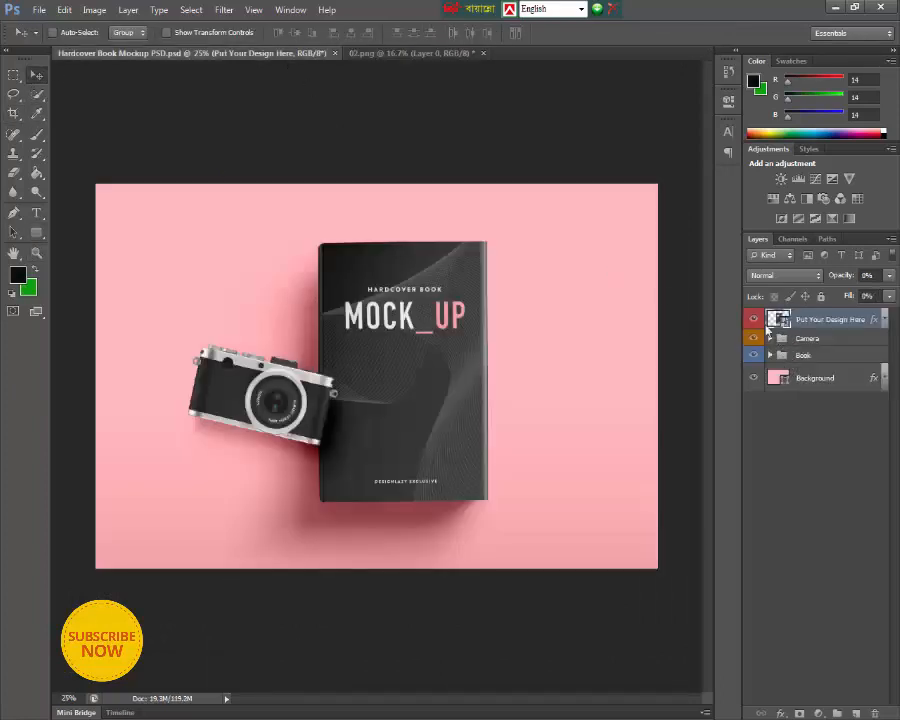
double_click(776, 320)
click(484, 298)
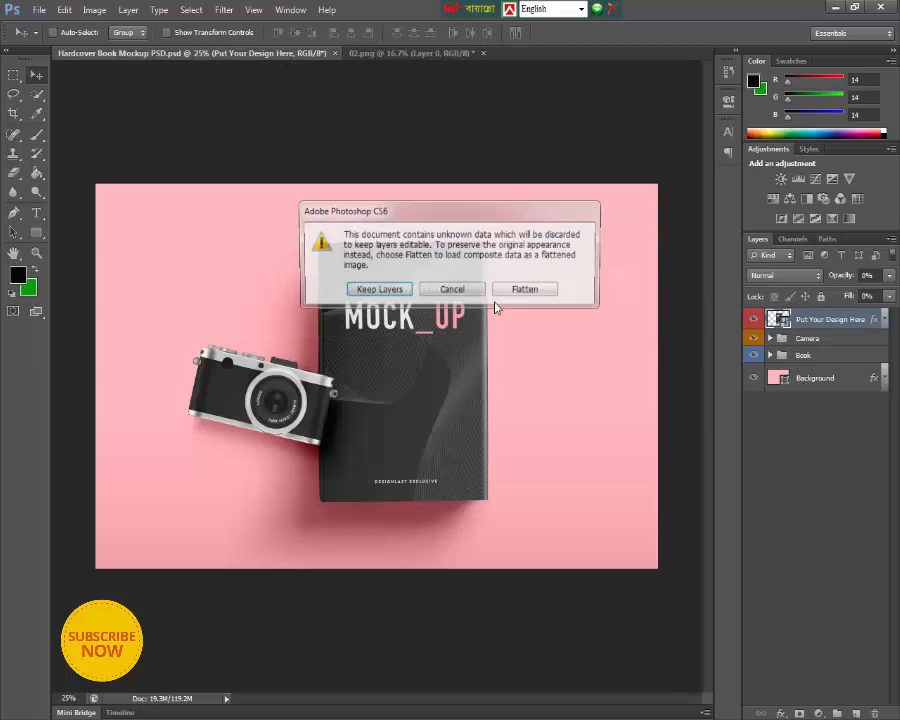
click(397, 289)
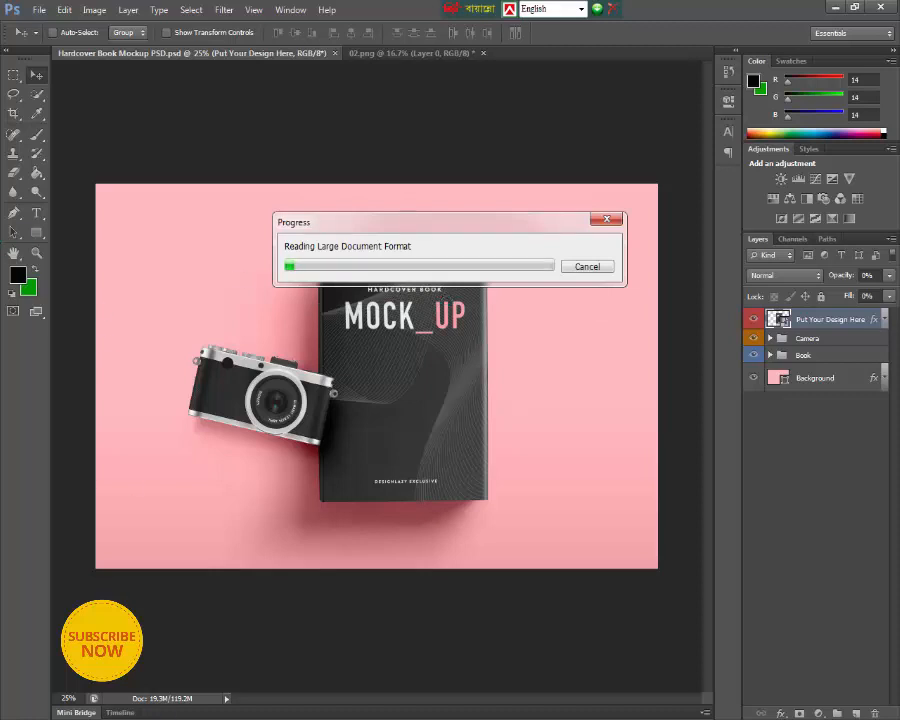
click(300, 719)
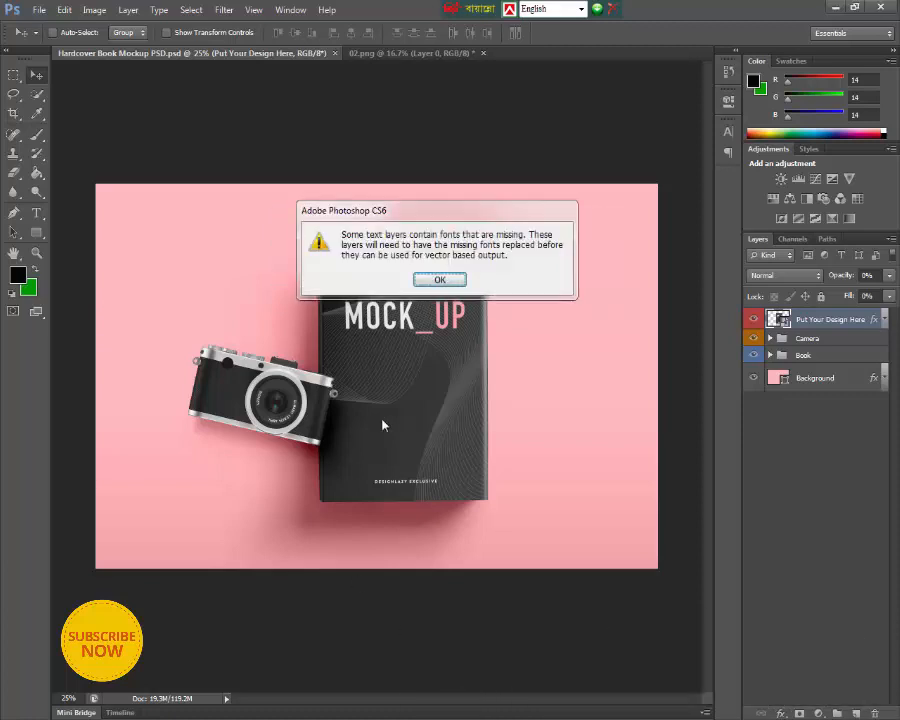
click(440, 280)
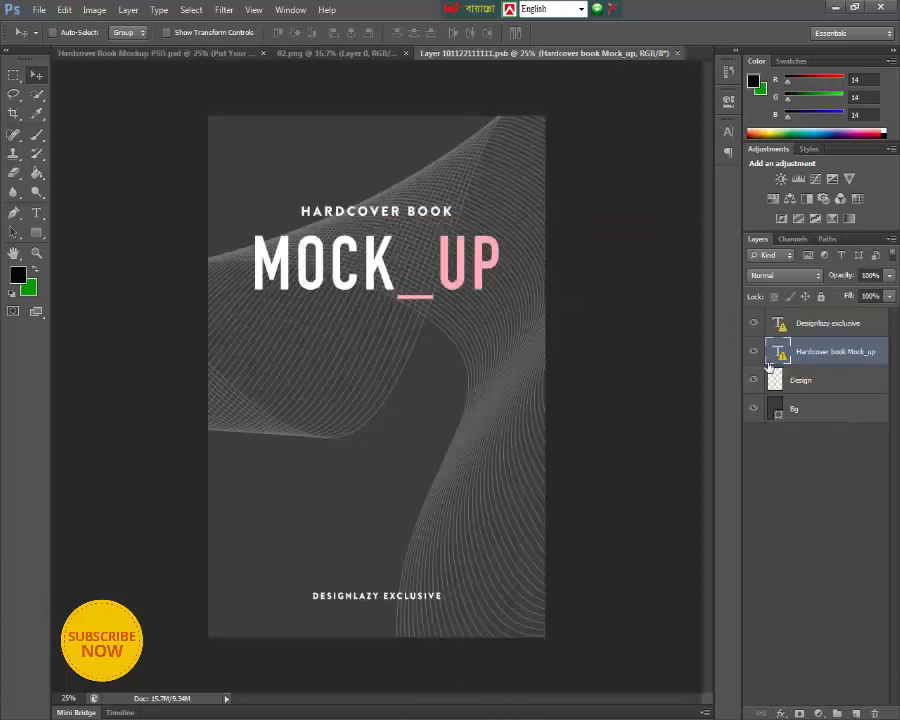
- Hide the two text layers and the Design layer, and bring the 02.png cover into the smart object with its colors converted
click(754, 323)
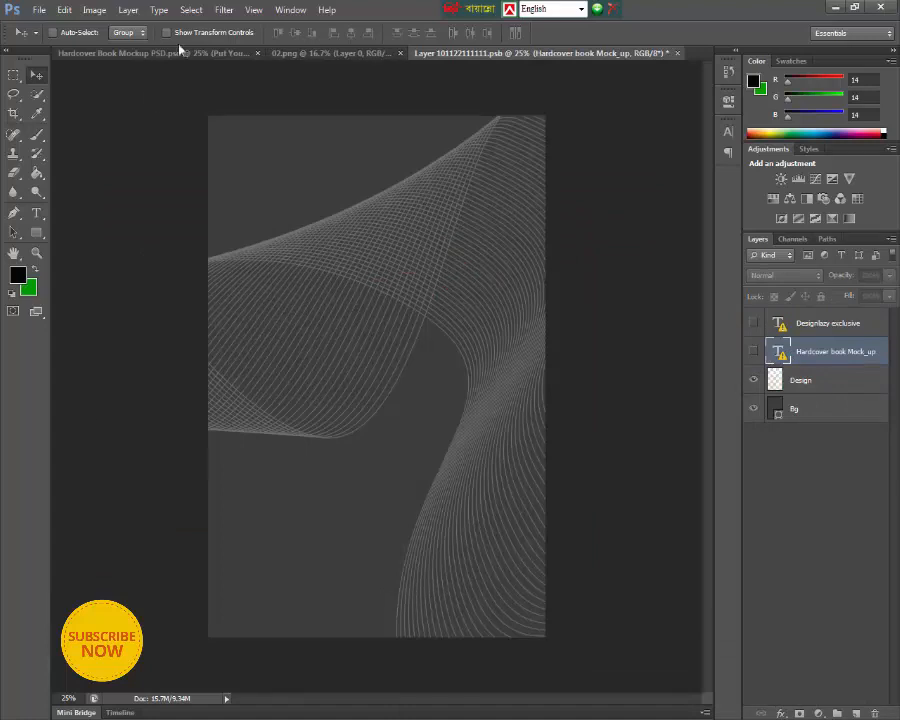
click(753, 380)
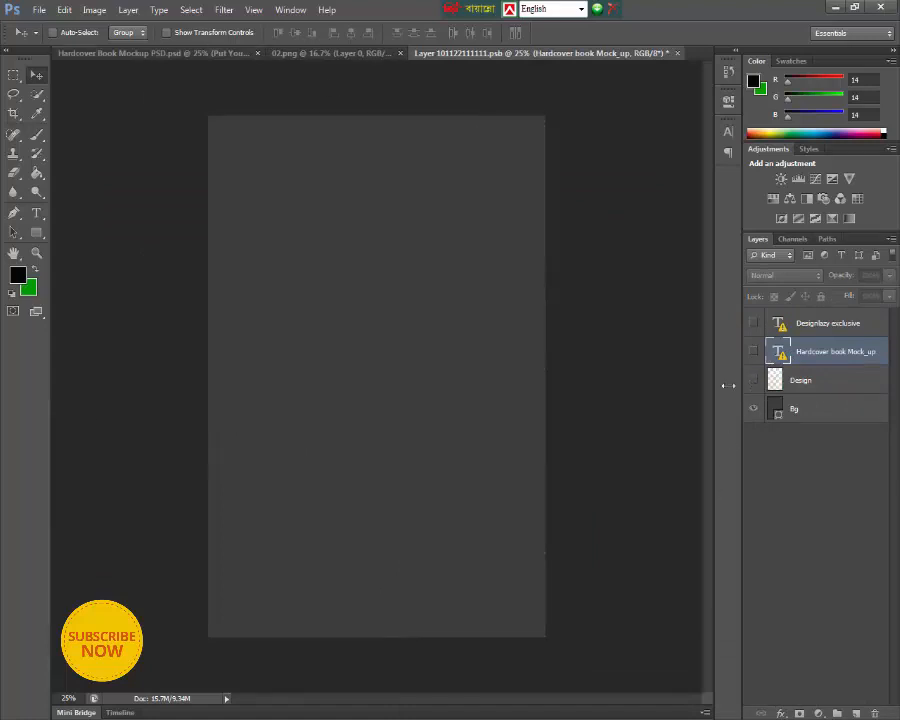
click(335, 52)
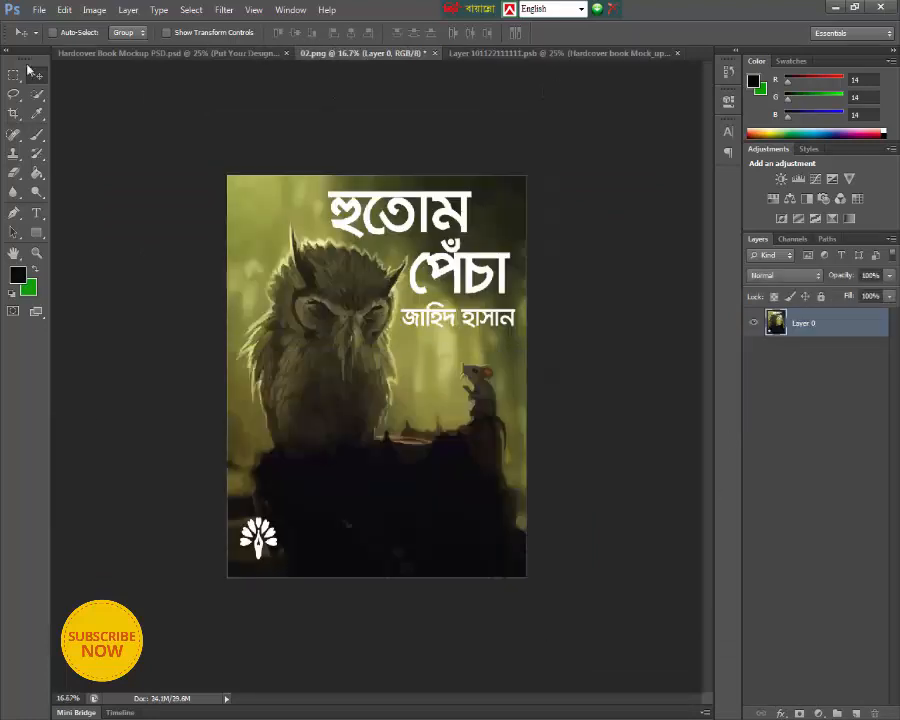
drag(346, 311, 372, 325)
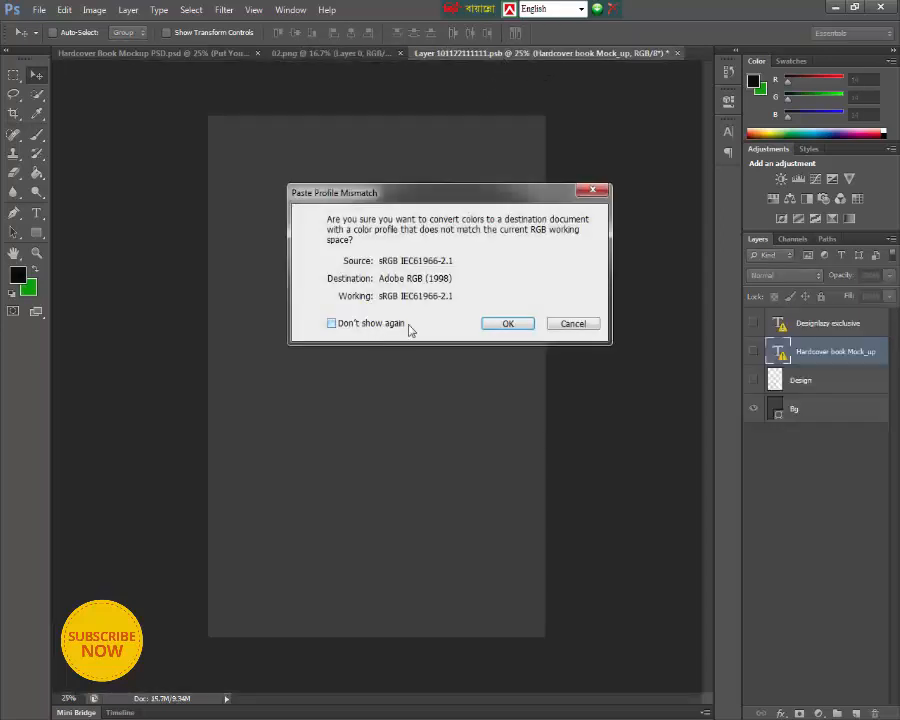
click(509, 327)
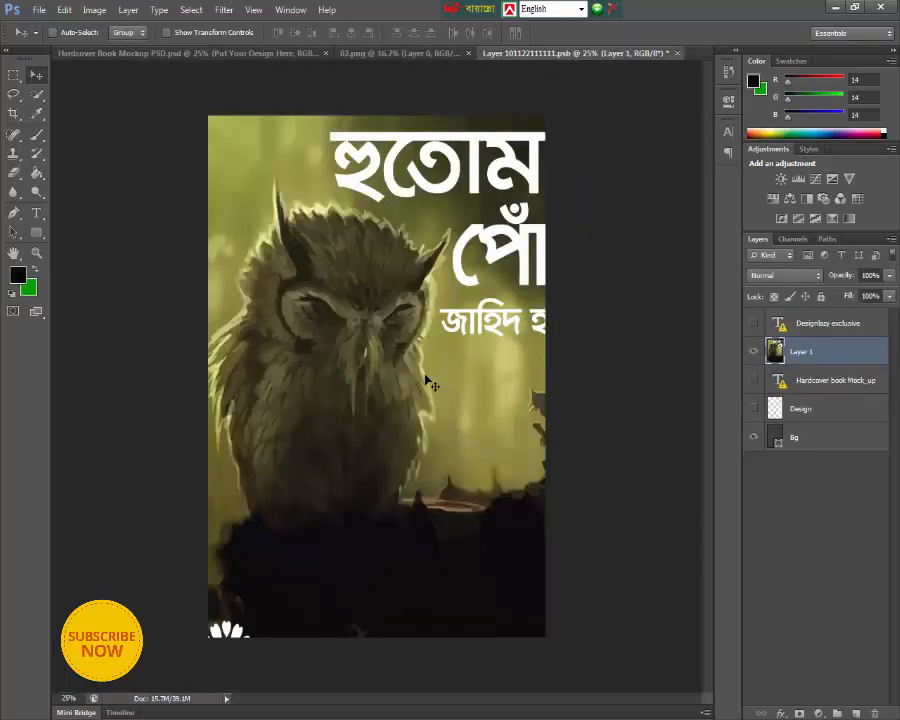
- Scale the pasted cover to about 78% width and 86% height and position it to fill the whole smart object canvas
key(ctrl+t)
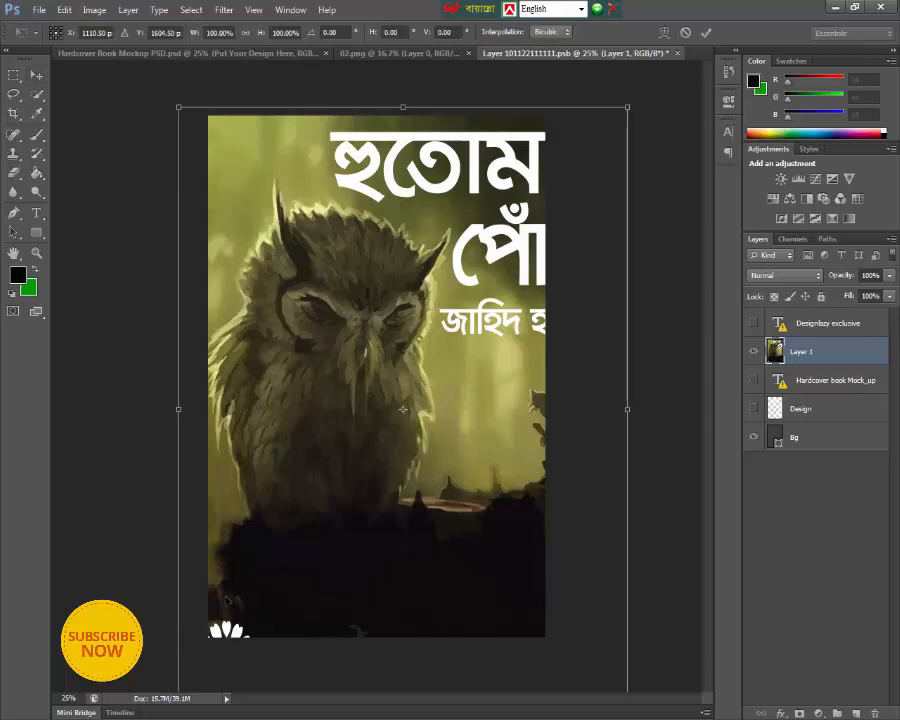
drag(178, 106, 223, 171)
drag(352, 270, 337, 215)
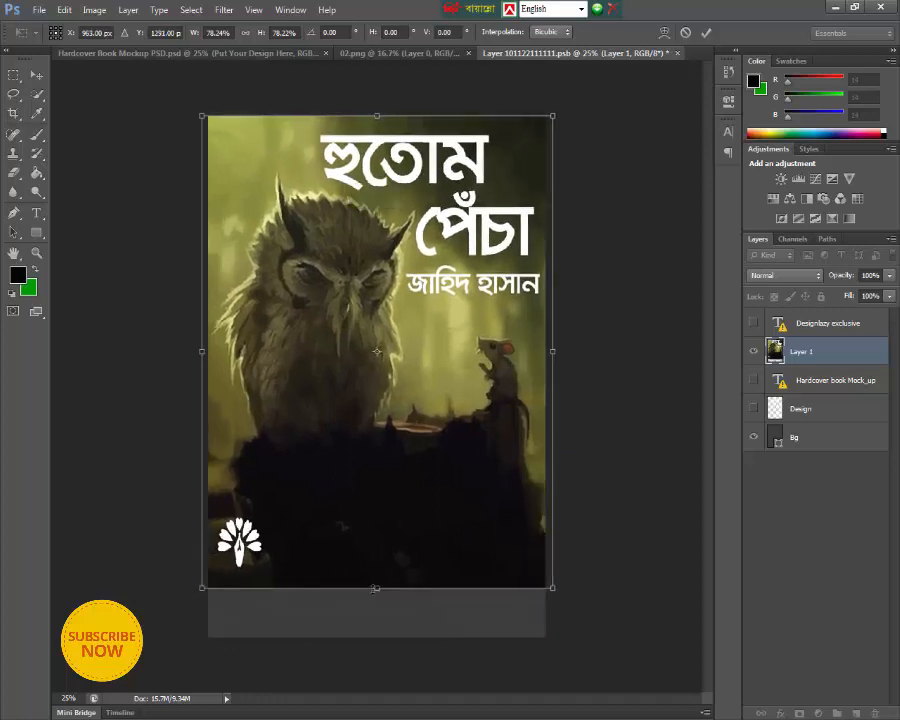
drag(375, 589, 377, 637)
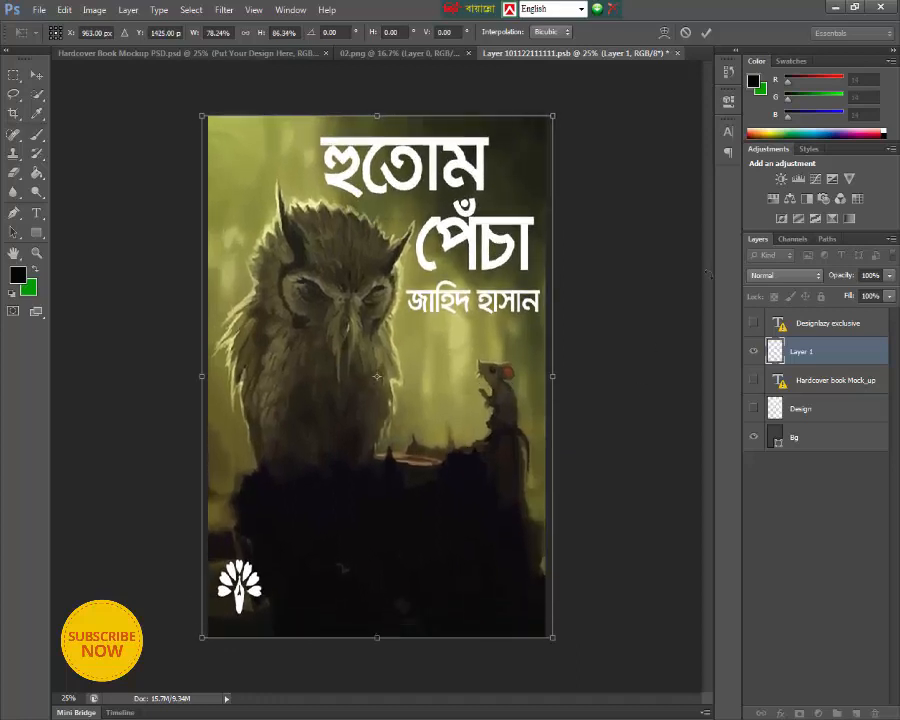
click(706, 33)
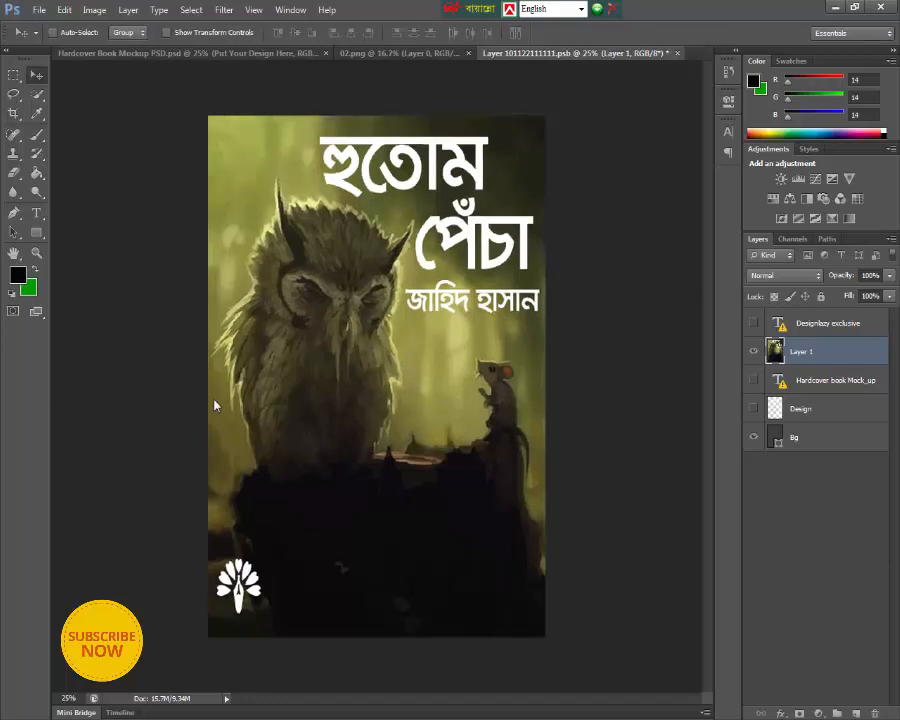
- Apply a Brightness/Contrast adjustment to the cover layer with brightness 21 and contrast 19
click(798, 550)
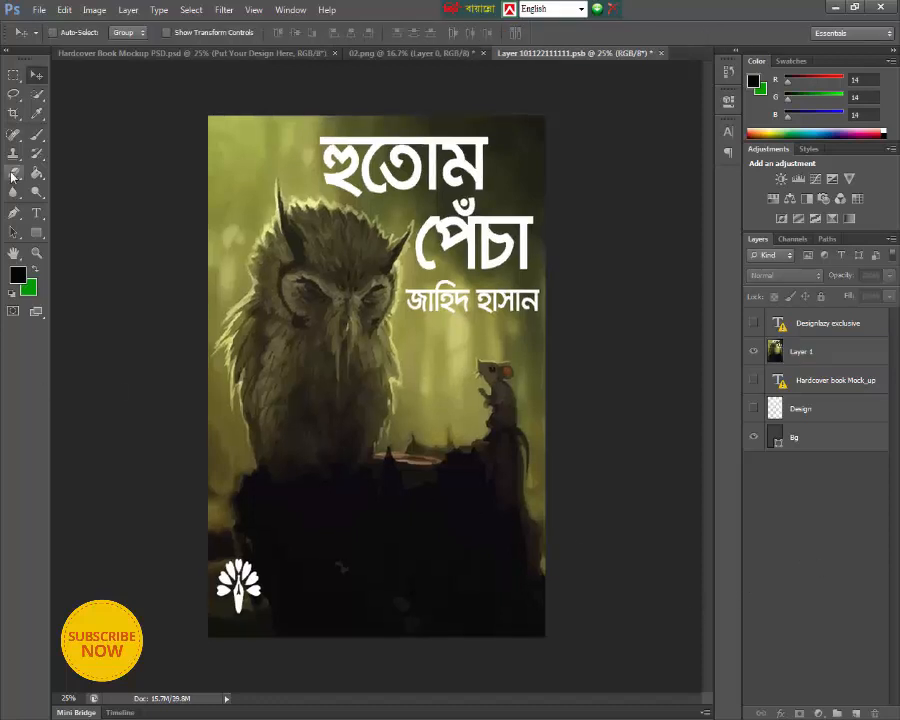
click(92, 10)
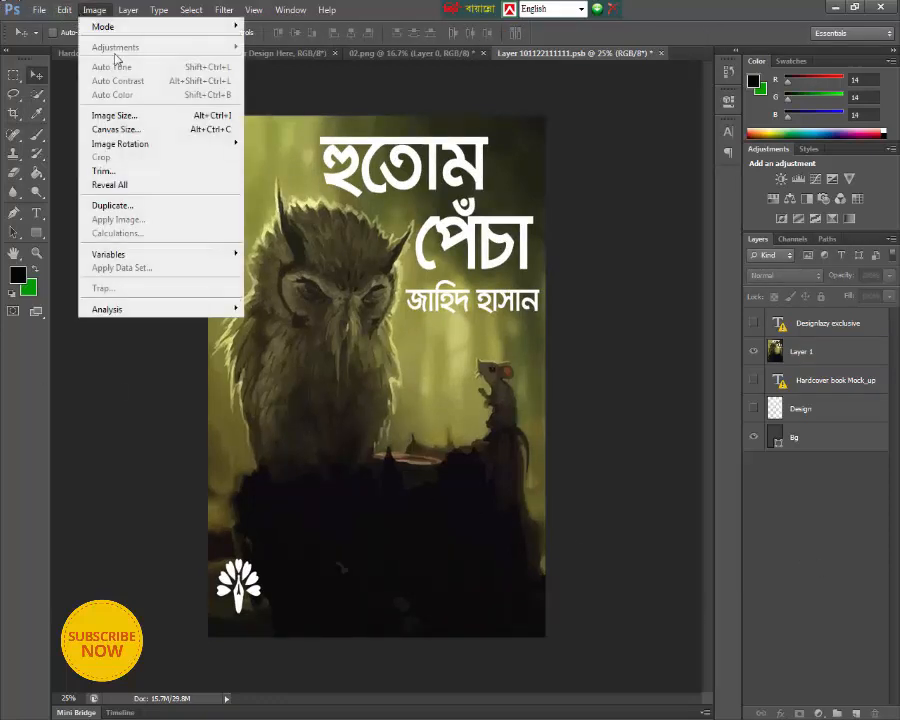
click(770, 351)
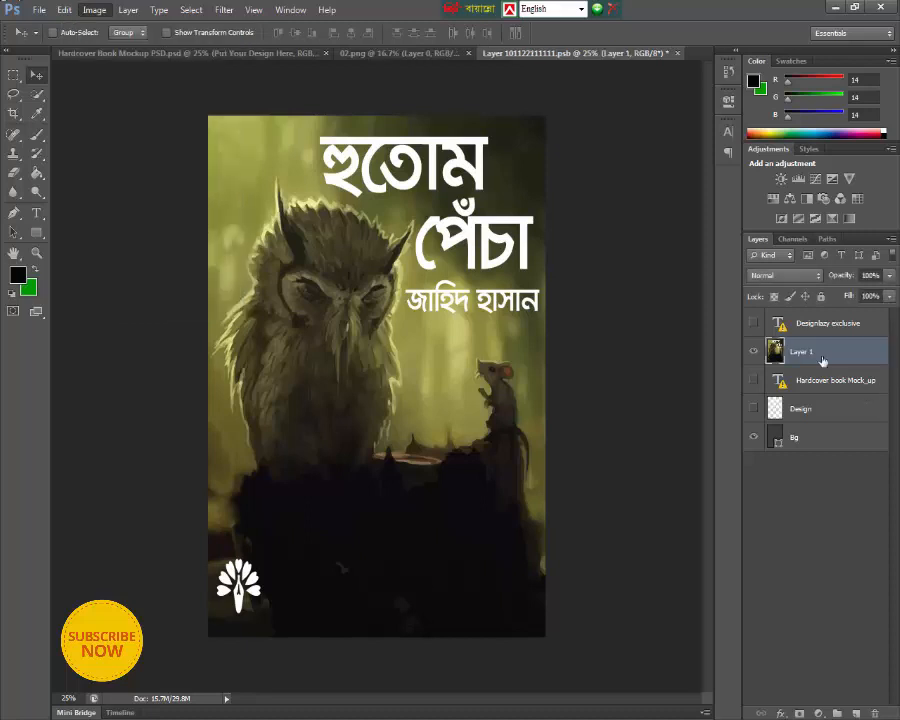
click(94, 10)
mouse_move(204, 50)
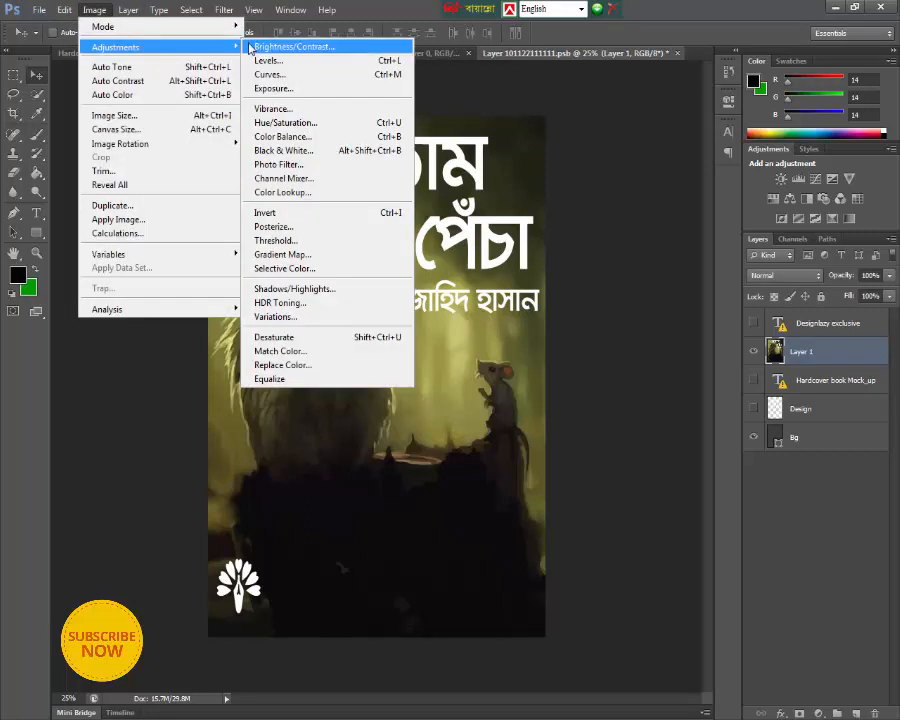
click(300, 40)
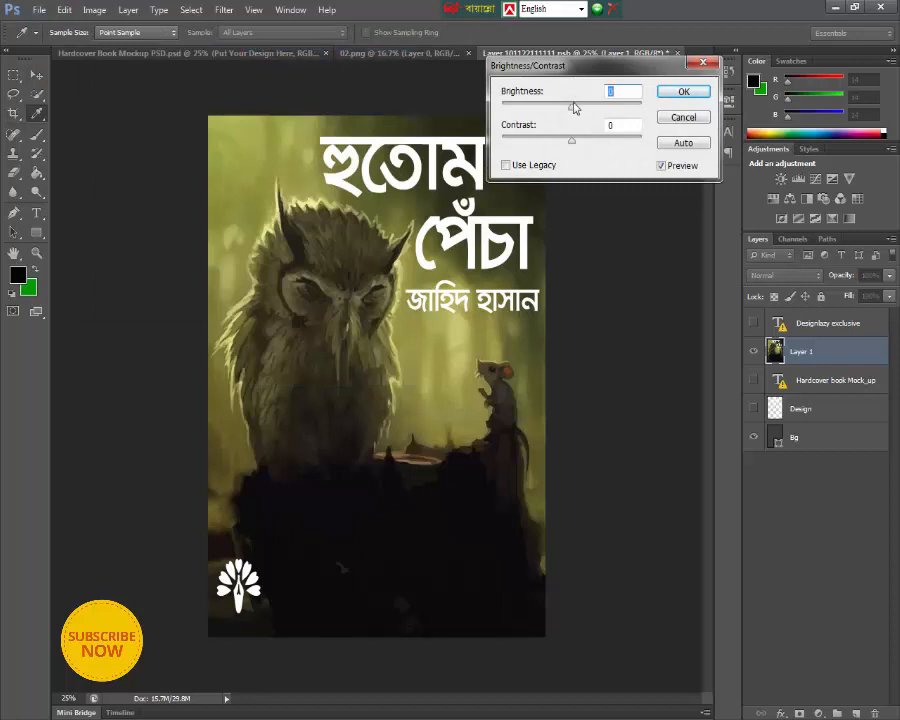
drag(575, 108, 586, 141)
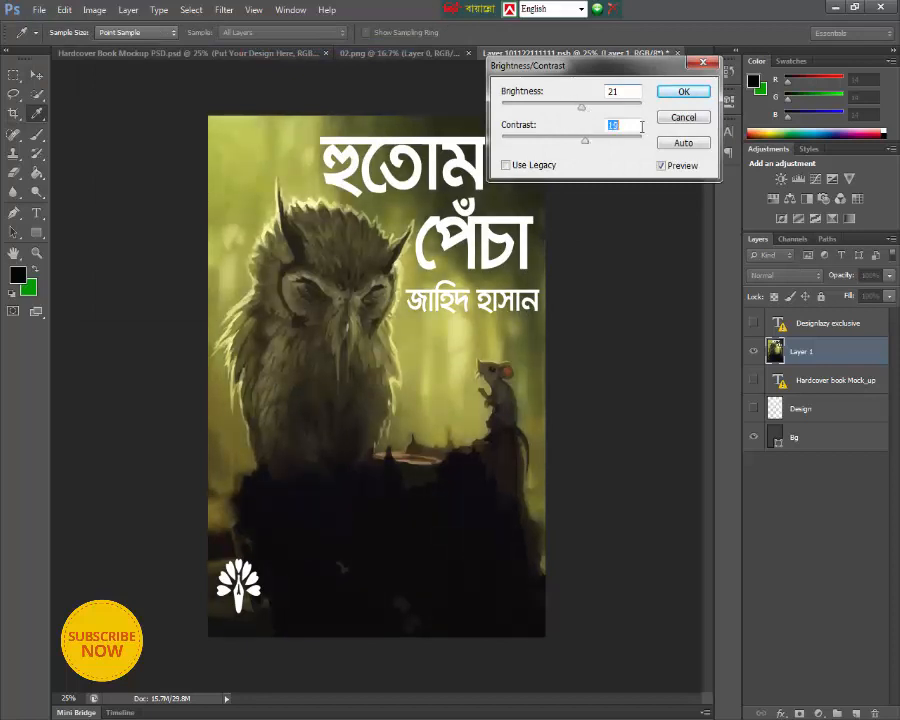
click(683, 92)
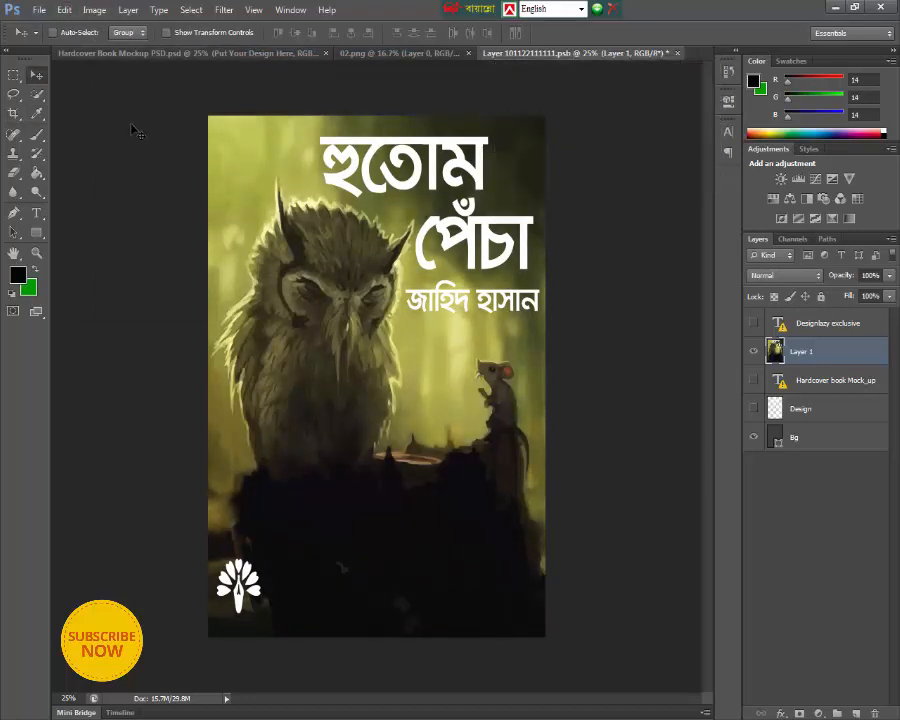
- Save the smart object to update the book cover in the mockup, and hide the mockup's Camera group
key(ctrl+s)
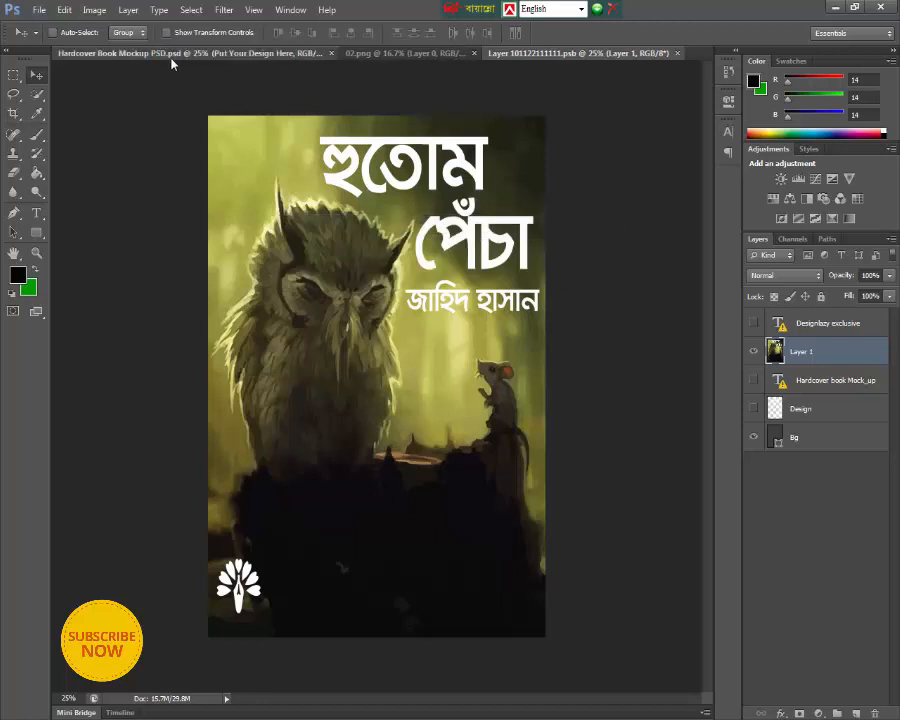
click(165, 54)
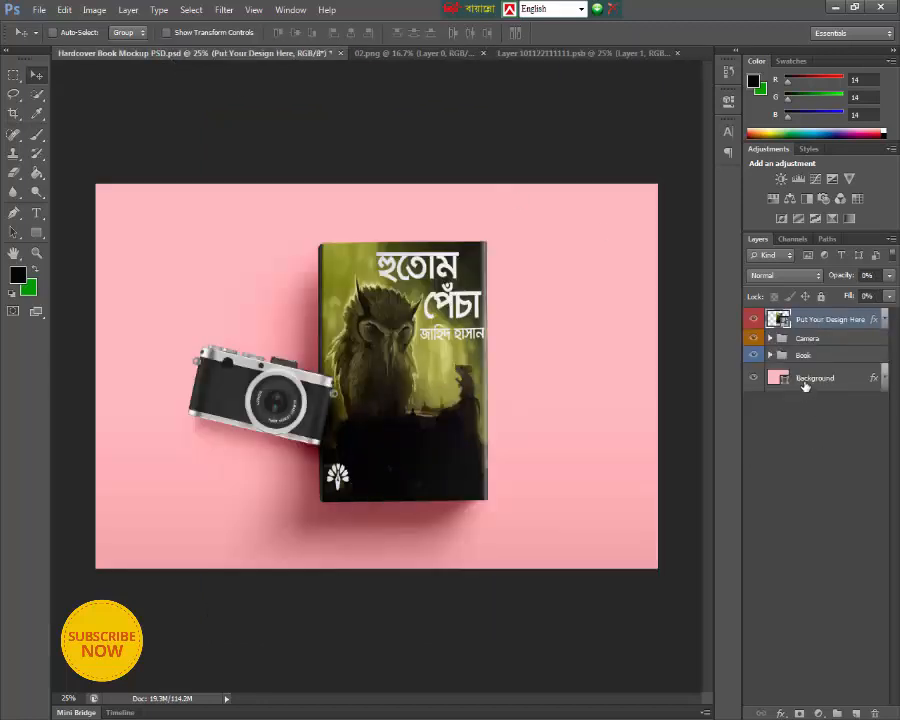
click(753, 338)
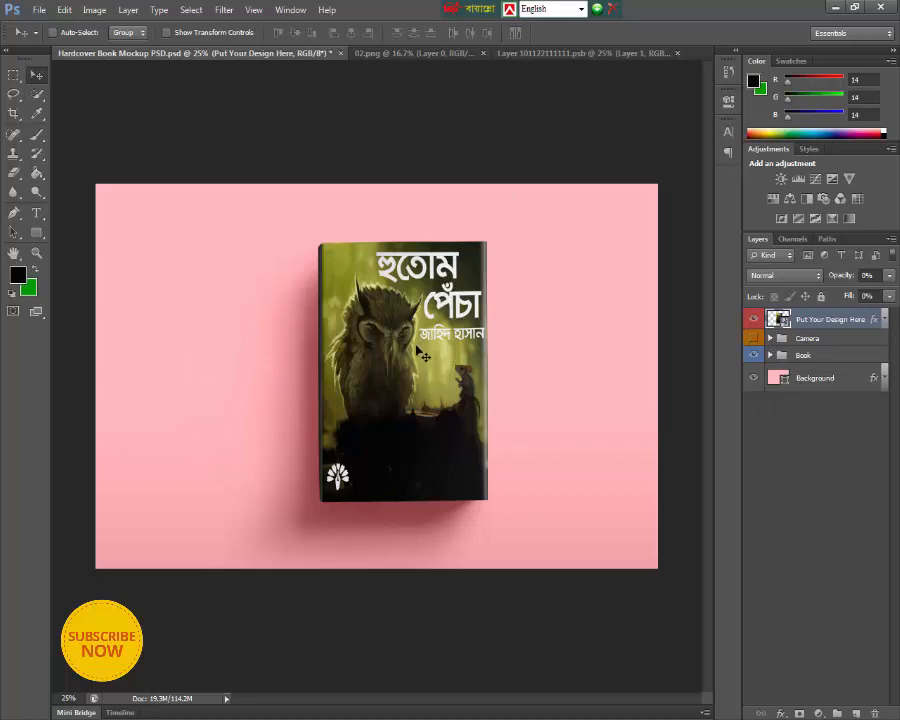
- Move the design layer and Book group together to the right side of the scene, scaled to about 108% and rotated about -3°
drag(416, 346, 463, 341)
click(804, 358)
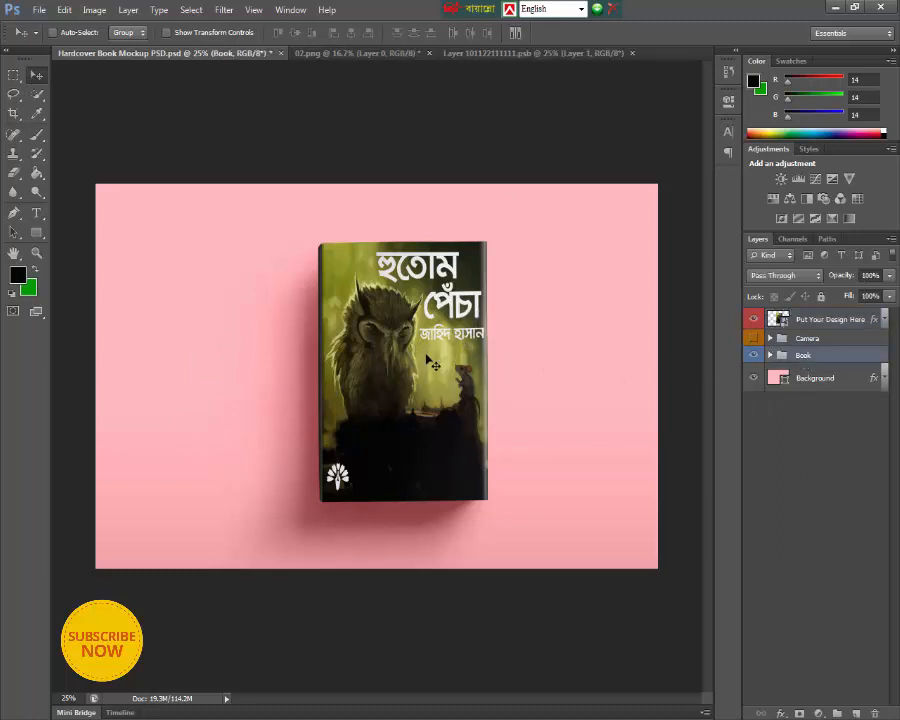
drag(426, 356, 541, 341)
key(ctrl+t)
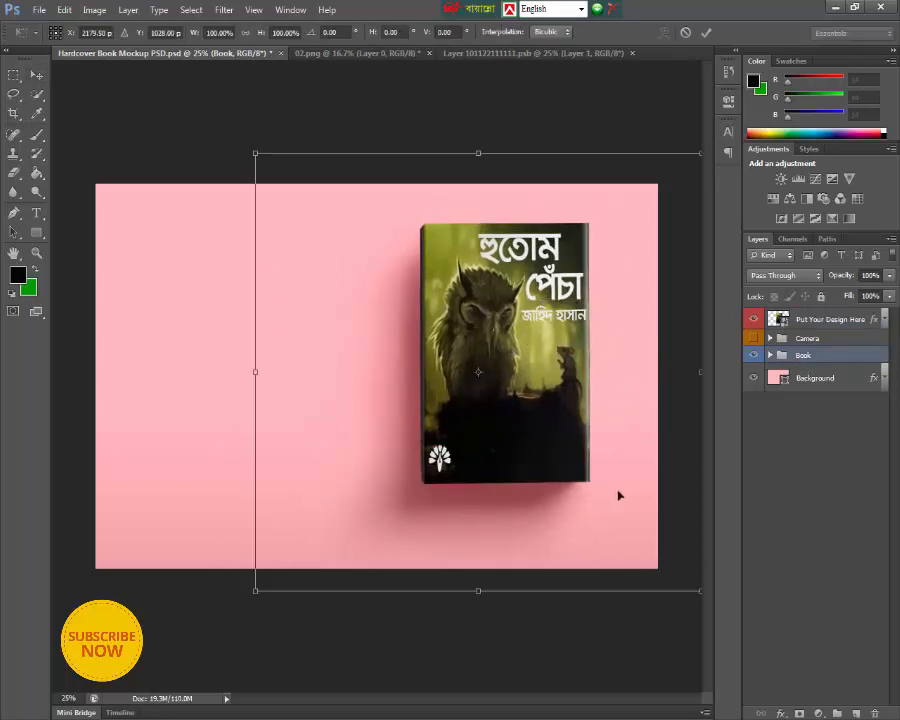
drag(254, 591, 246, 632)
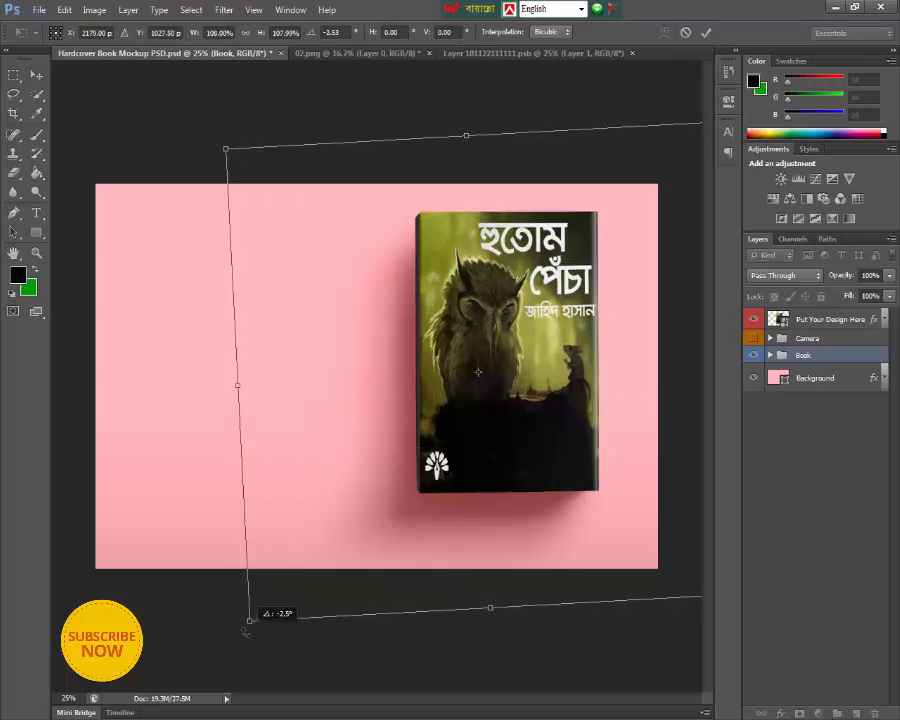
click(707, 33)
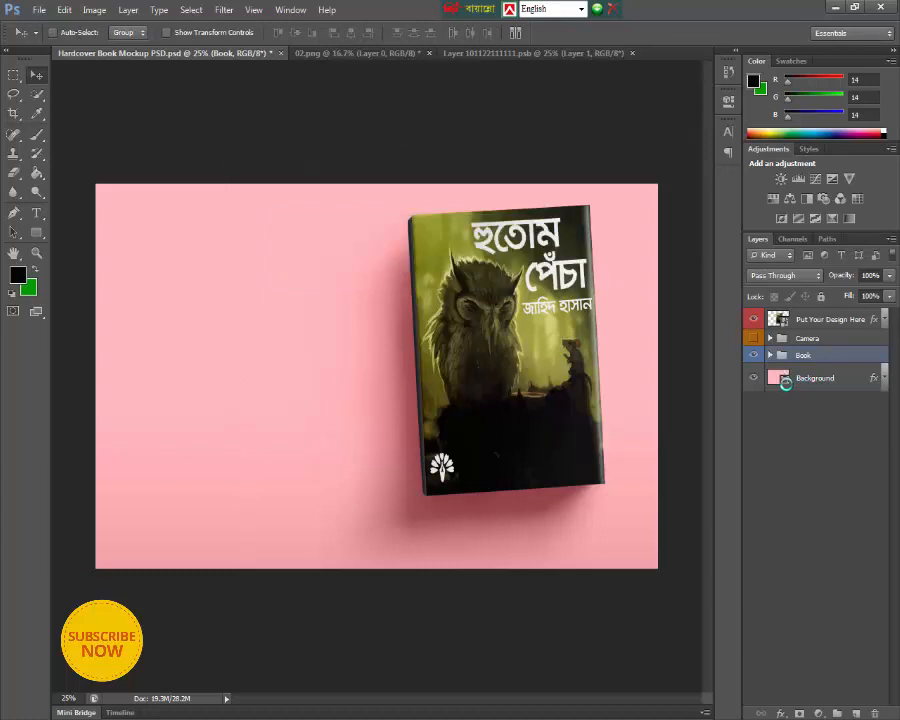
- Change the Background fill to a lighter shade of the olive green sampled from the book cover
double_click(787, 381)
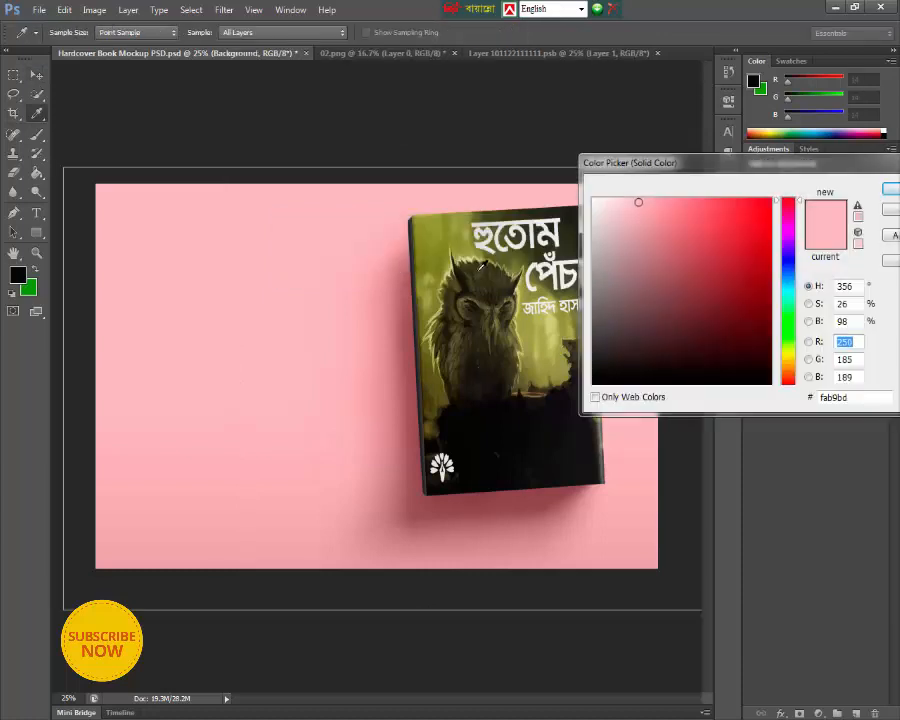
click(466, 239)
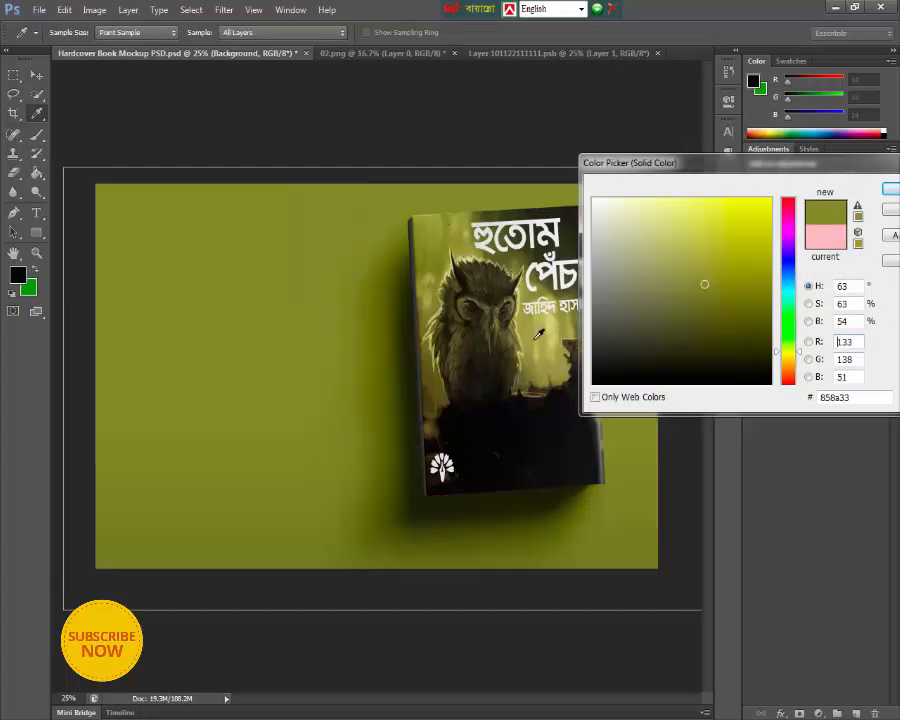
click(682, 258)
key(Return)
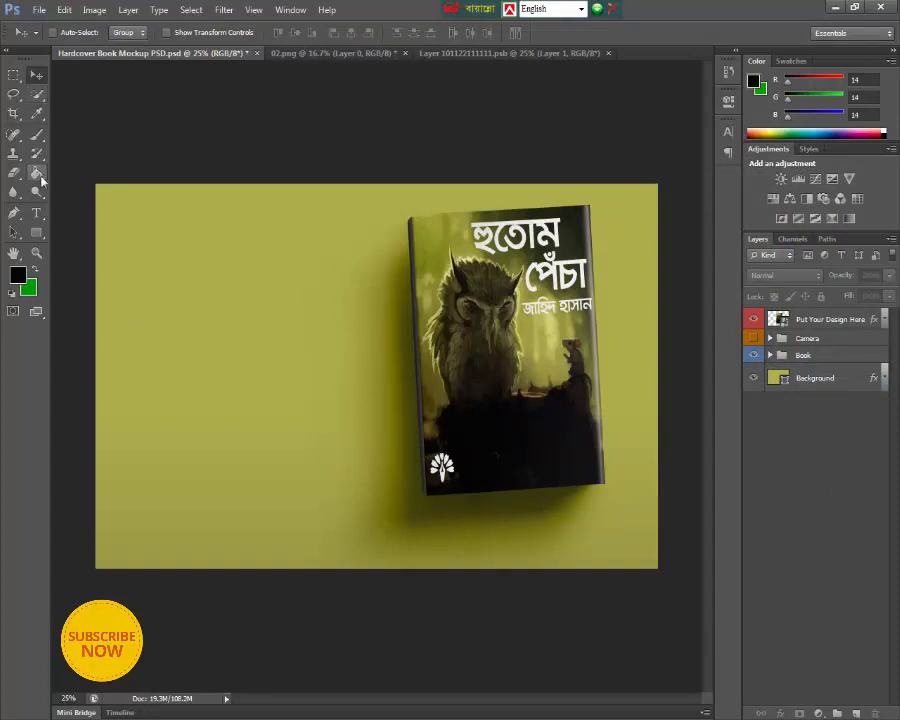
- Set the Type tool's font to KongshoMJ and switch the keyboard layout to Bijoy Classic
click(36, 213)
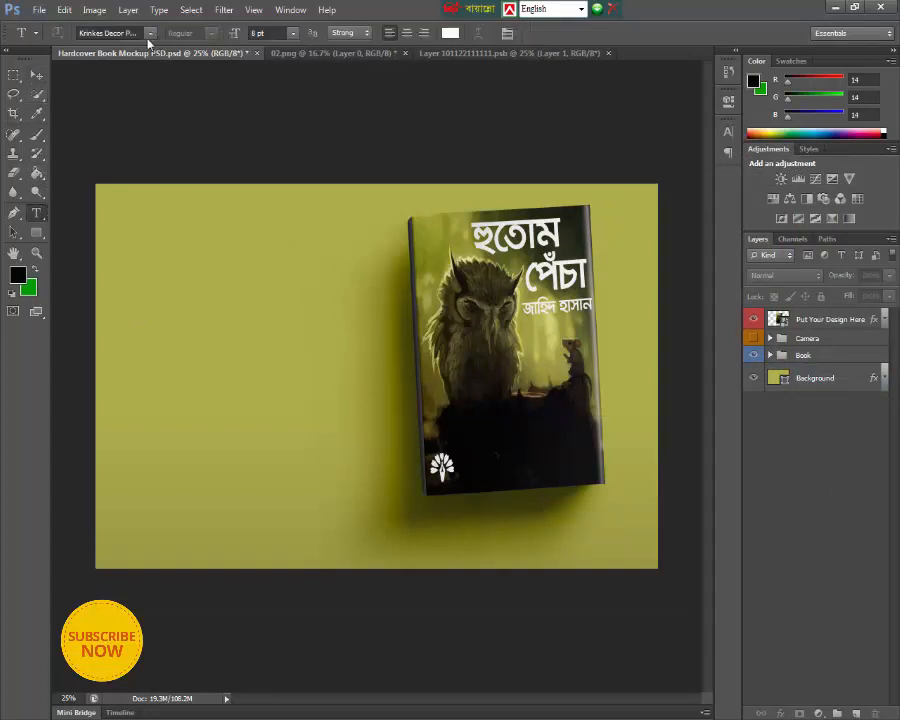
click(138, 35)
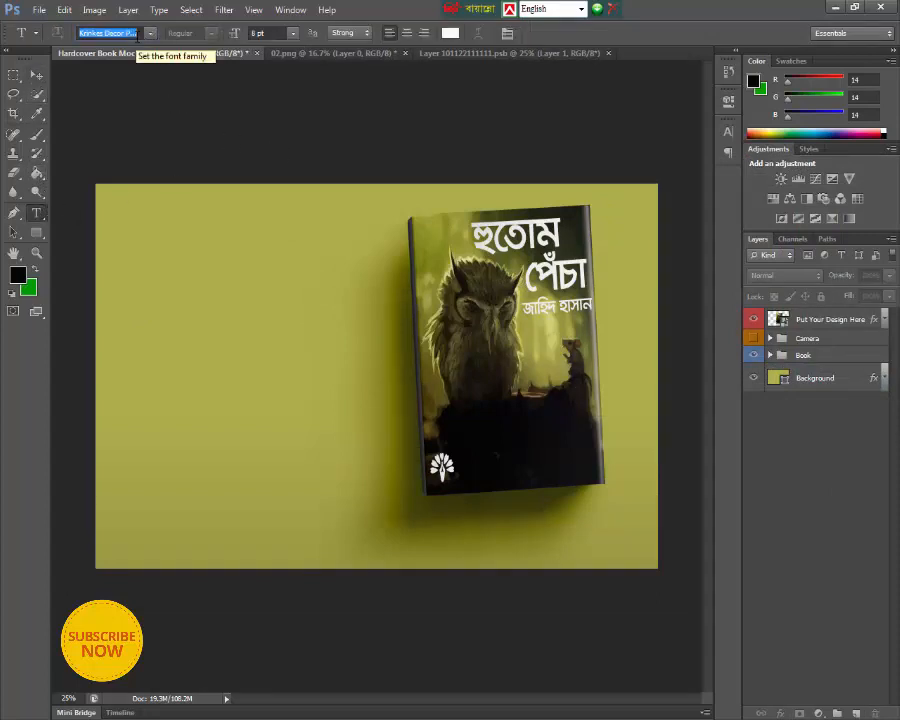
text(Kon)
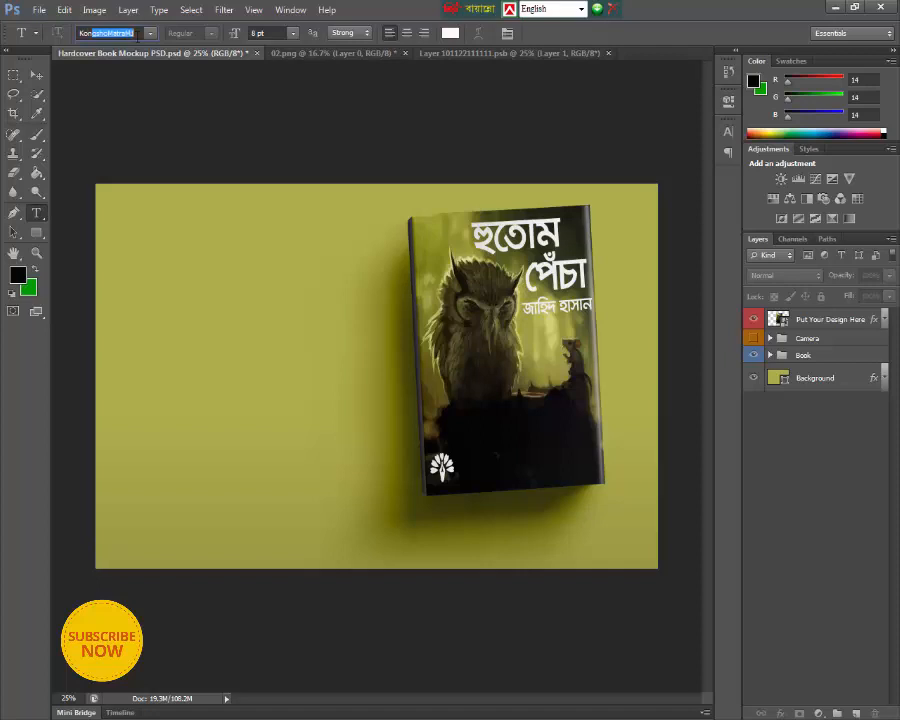
text(gshoMJ)
key(Return)
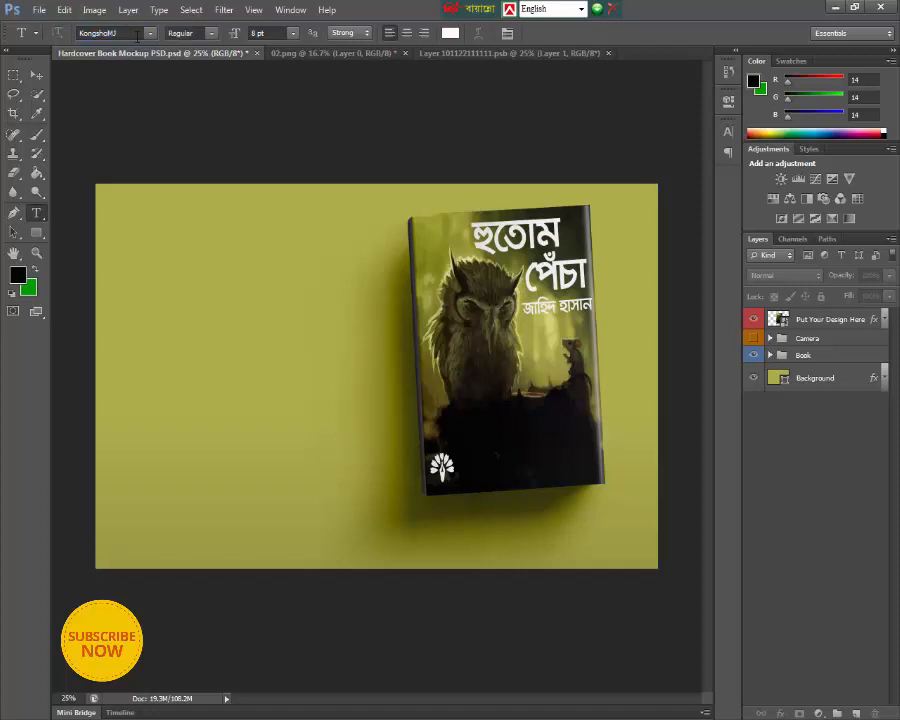
click(582, 10)
click(540, 34)
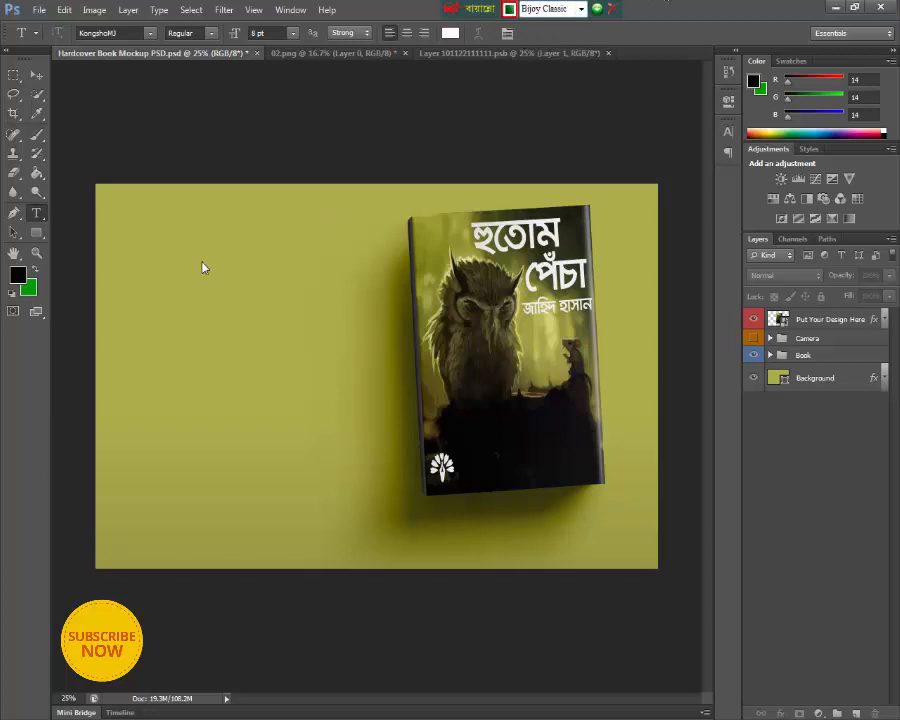
- Add the white text "বইয়ের" at 60 pt in the empty area beside the book
click(203, 262)
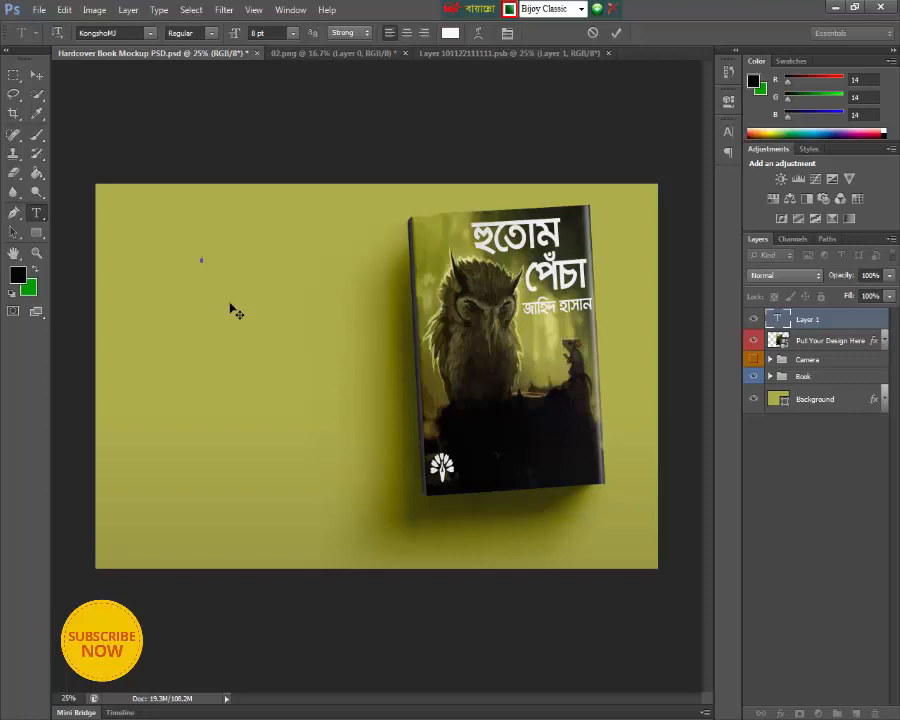
click(294, 36)
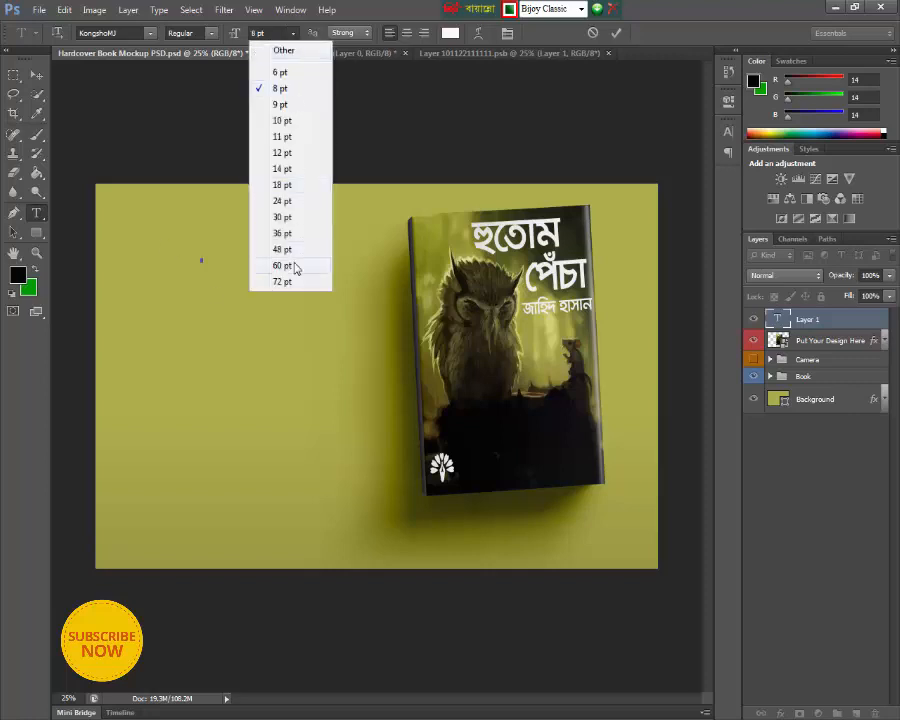
click(292, 264)
text(ব)
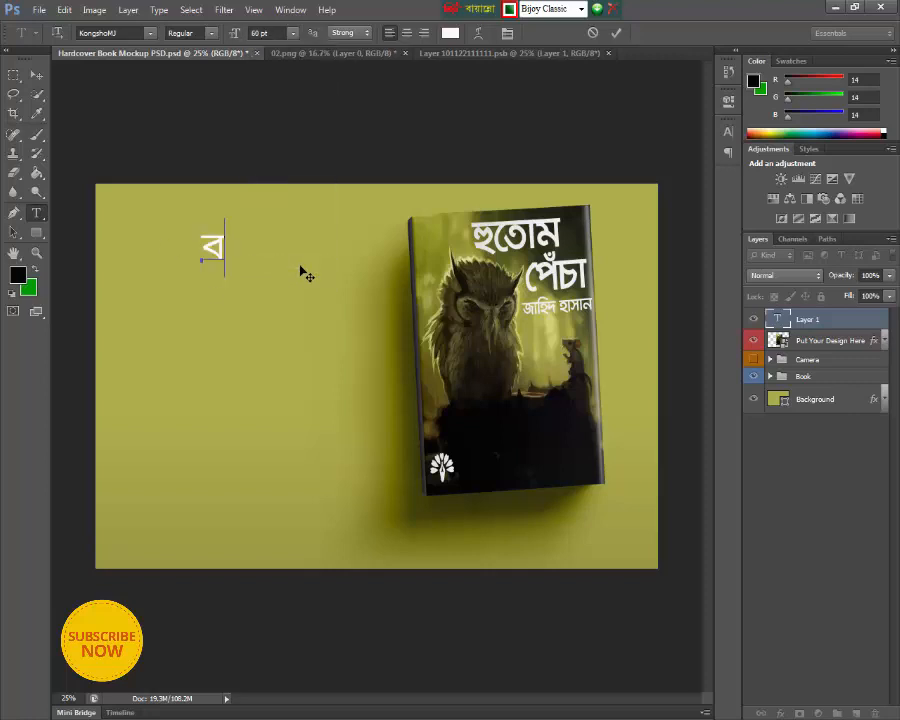
text(ইেয়ের)
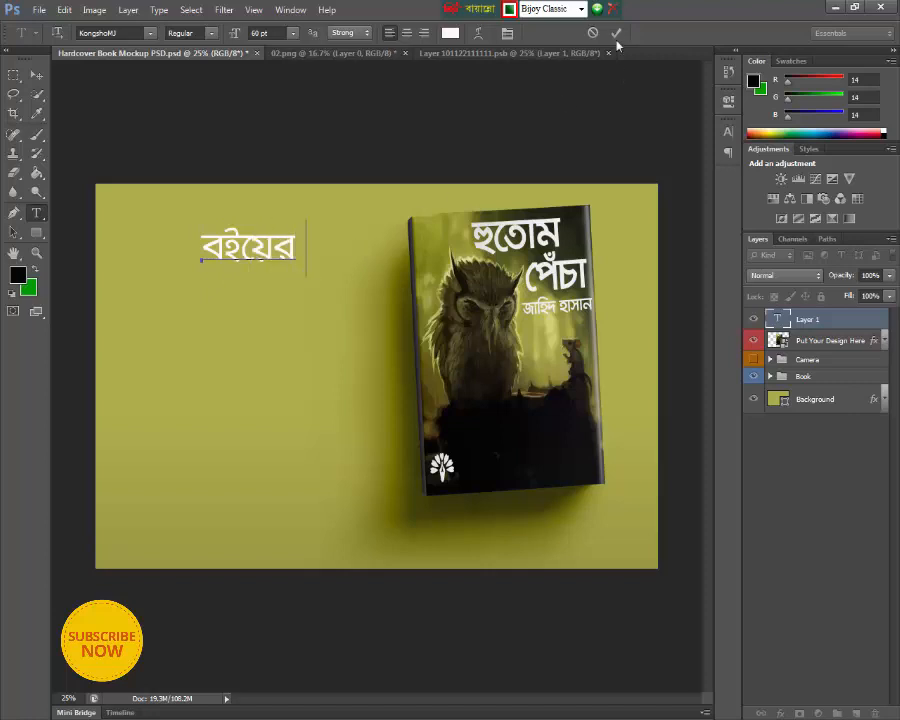
click(37, 216)
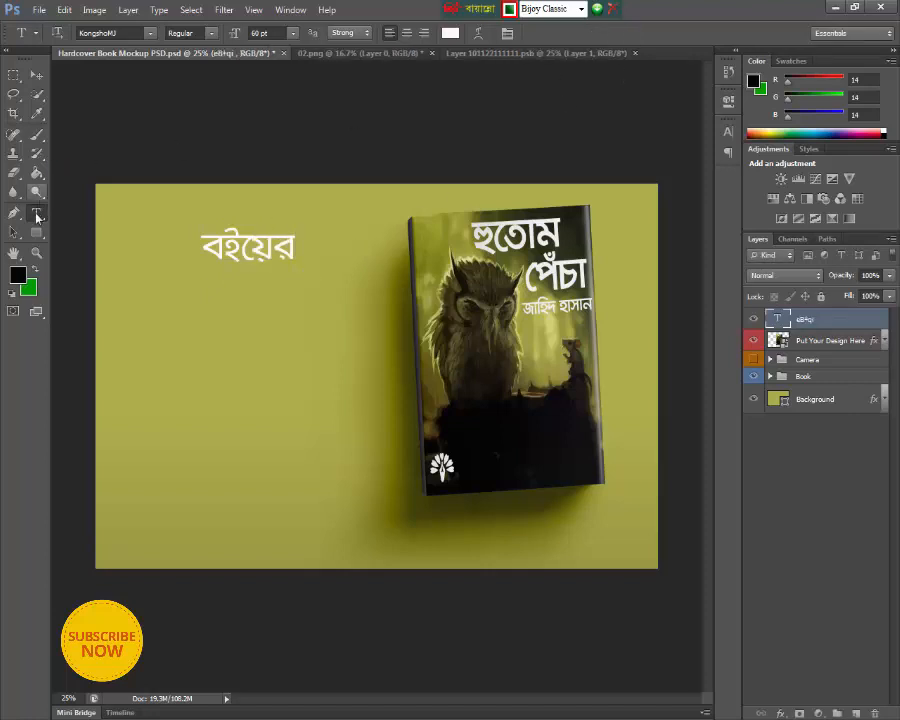
- Add a separate text line "কাভার ডিজাইন" below "বইয়ের" and move the two lines close together beside the book
click(182, 347)
text(কাভার ি)
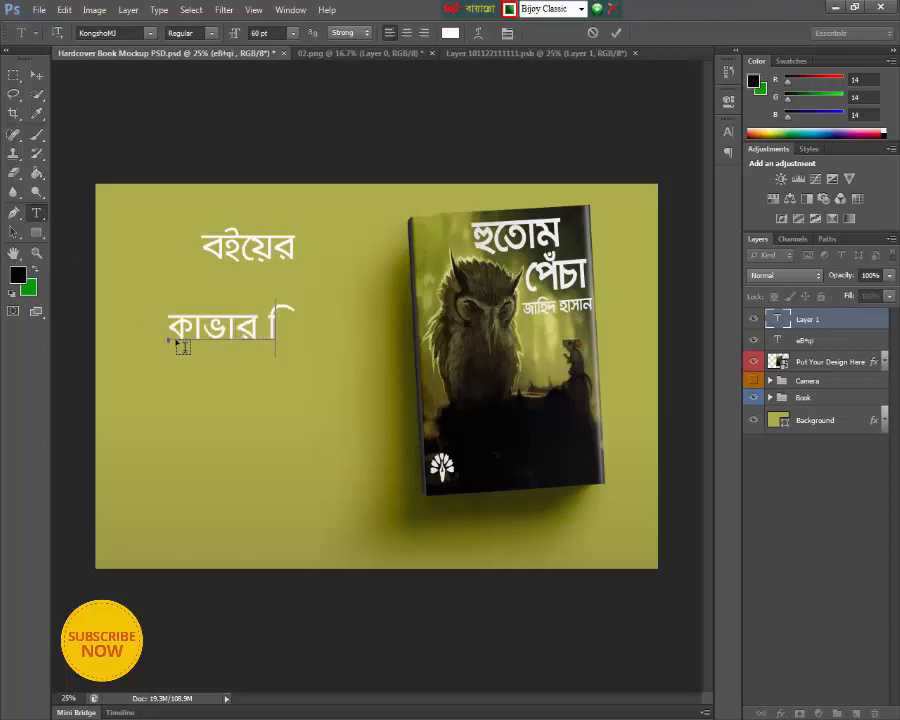
text(ডজাইন)
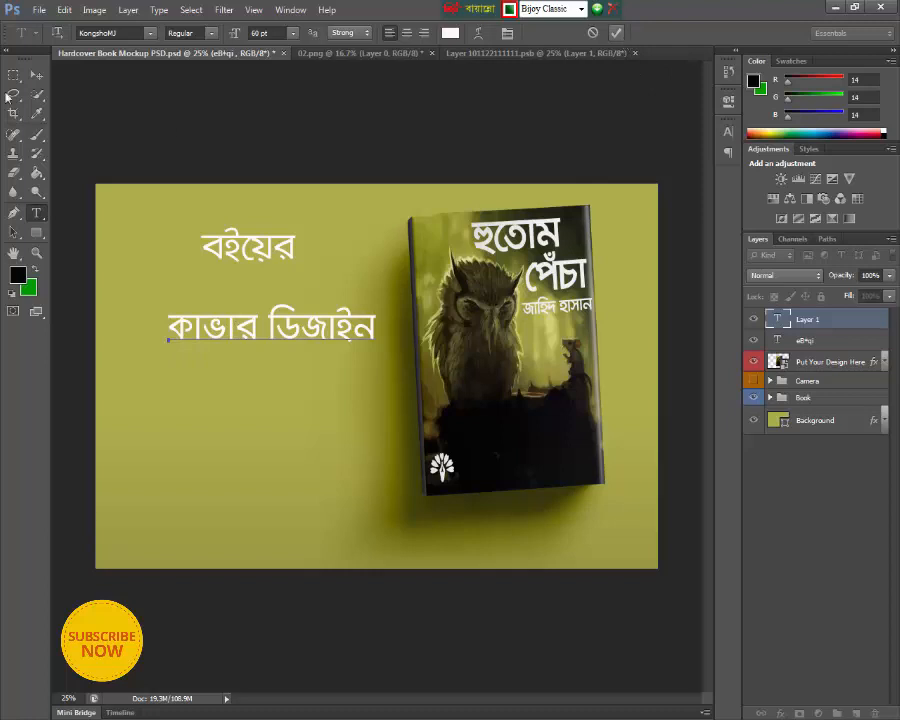
click(616, 33)
click(37, 74)
drag(236, 254, 177, 262)
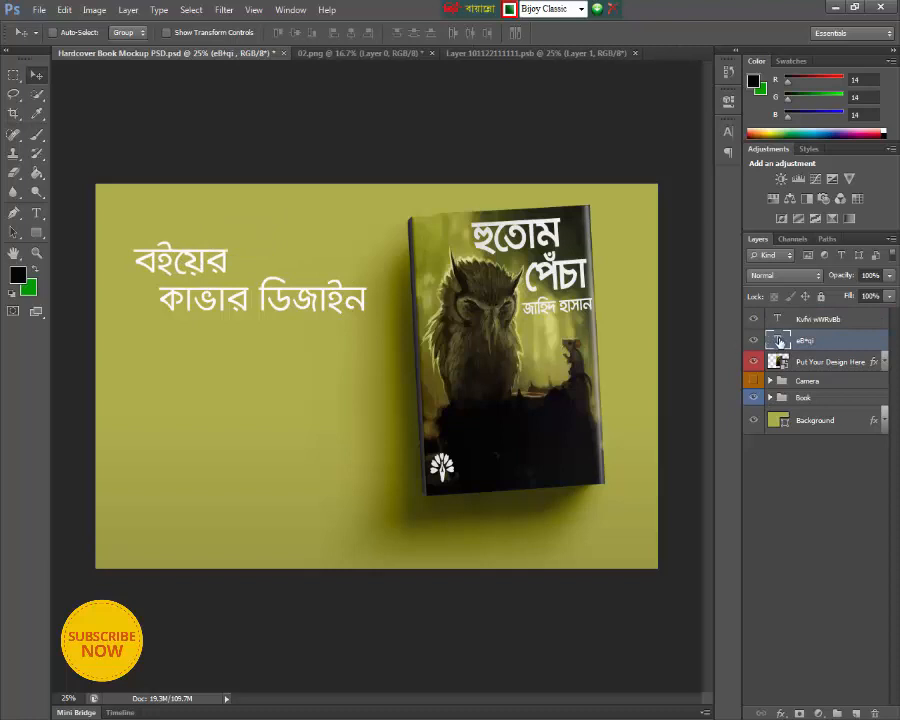
- Change the font style of the "বইয়ের" text to Bold
double_click(779, 341)
click(211, 33)
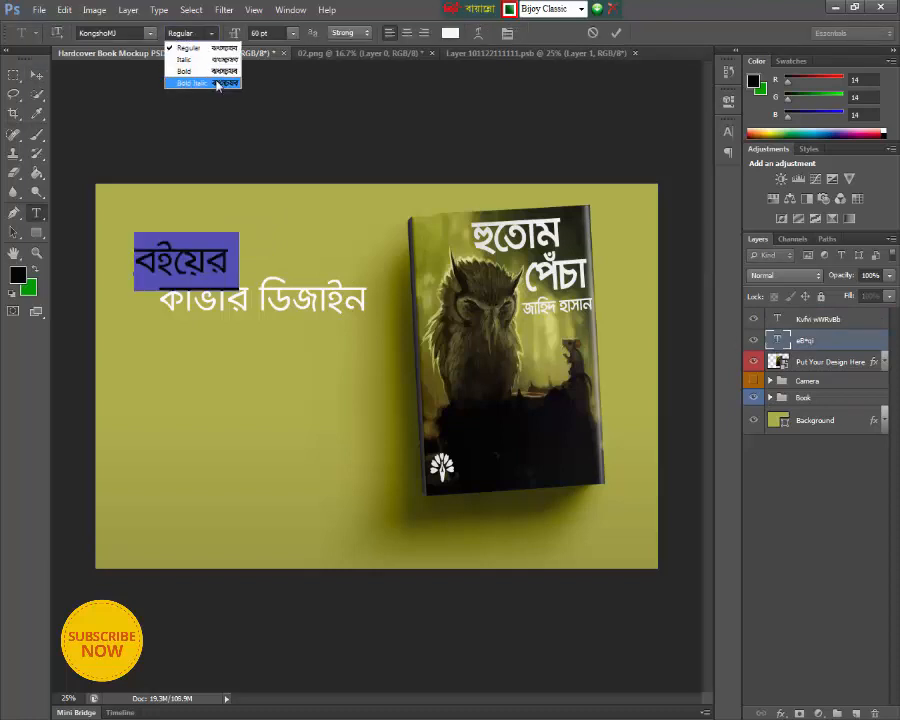
click(212, 72)
click(221, 265)
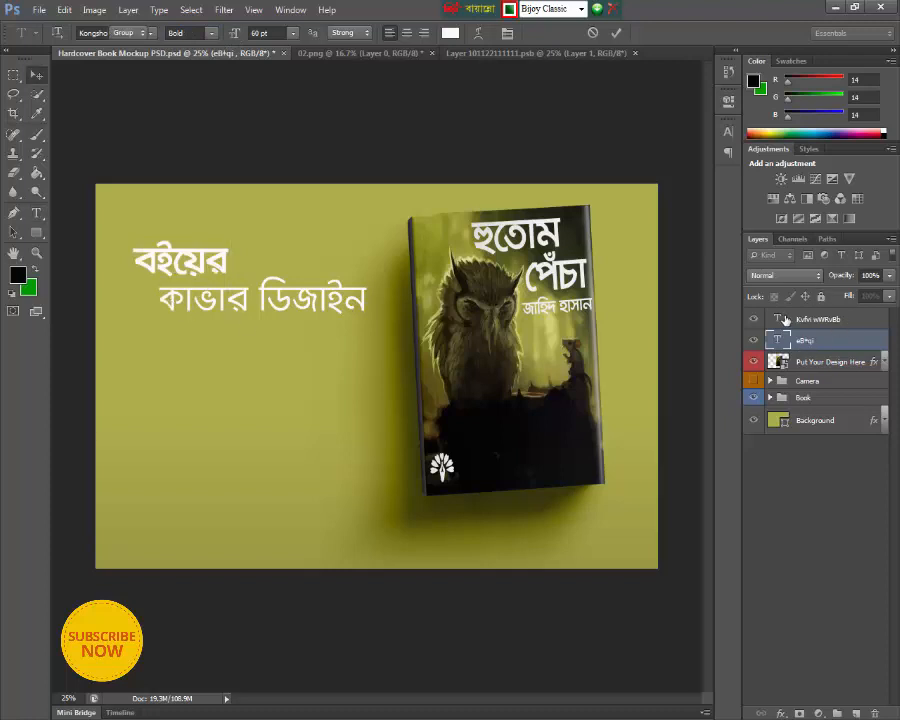
- Make the "কাভার ডিজাইন" text Bold and shift it so its left edge lines up with "বইয়ের"
double_click(778, 319)
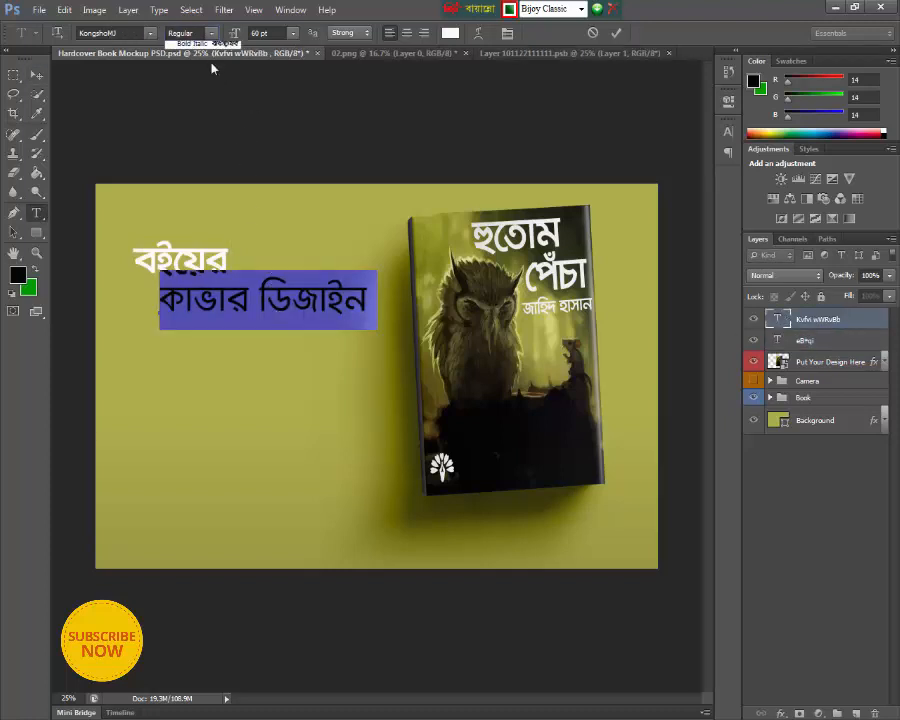
click(195, 33)
click(185, 76)
click(259, 300)
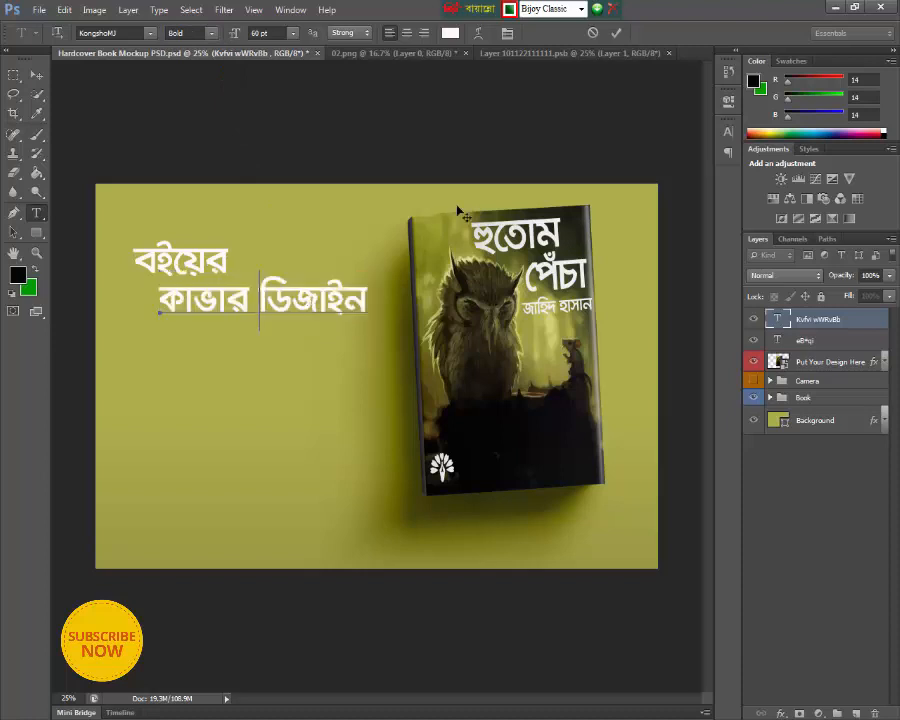
click(36, 77)
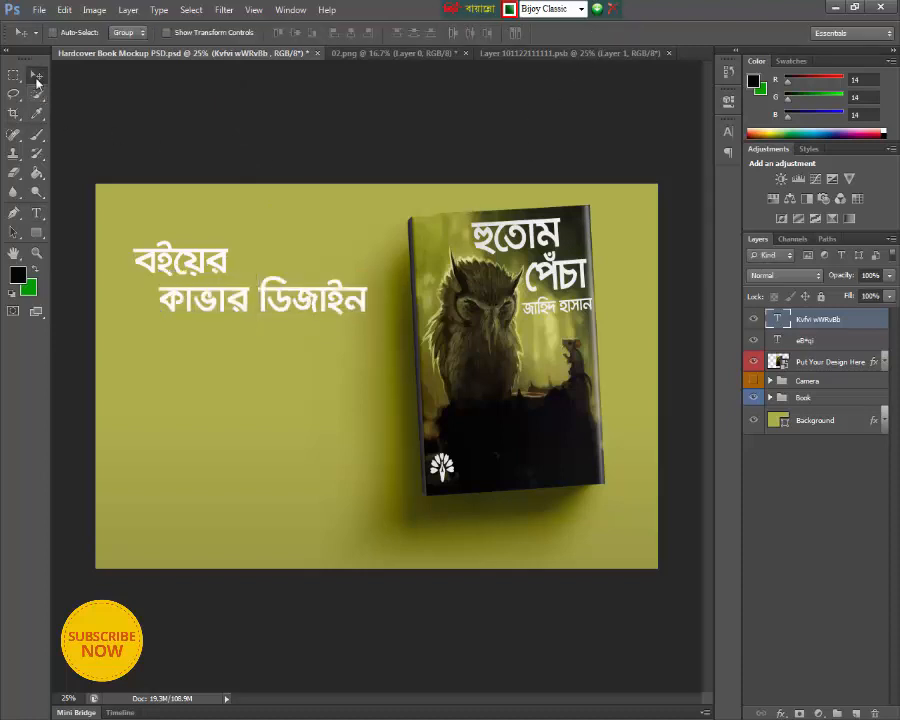
drag(238, 326, 212, 326)
- Place the Adobe Photoshop icon image and shrink it to a small logo beneath the "কাভার ডিজাইন" text
click(39, 10)
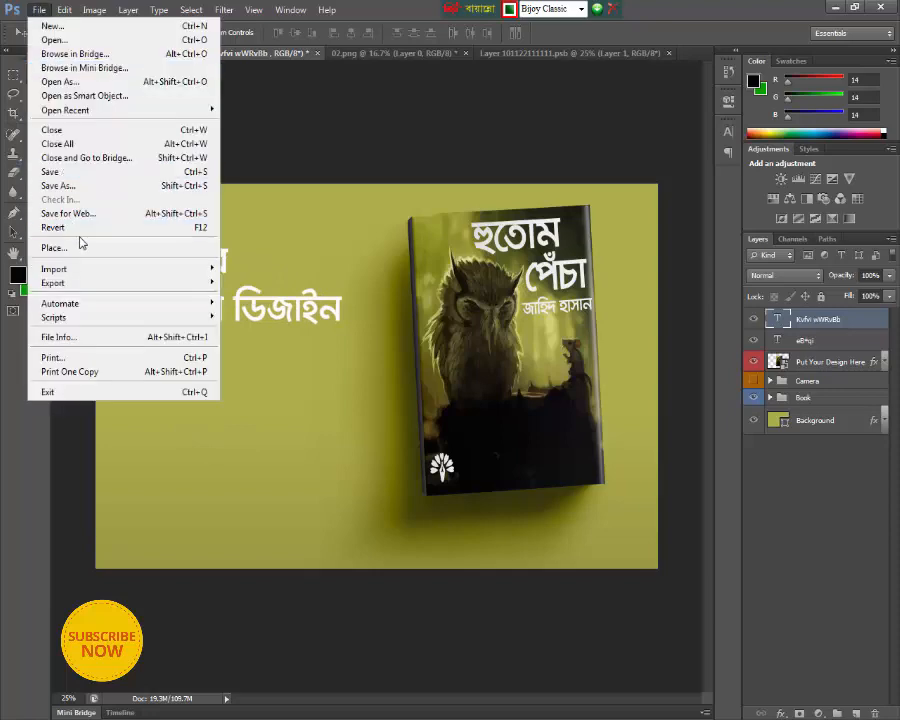
key(Escape)
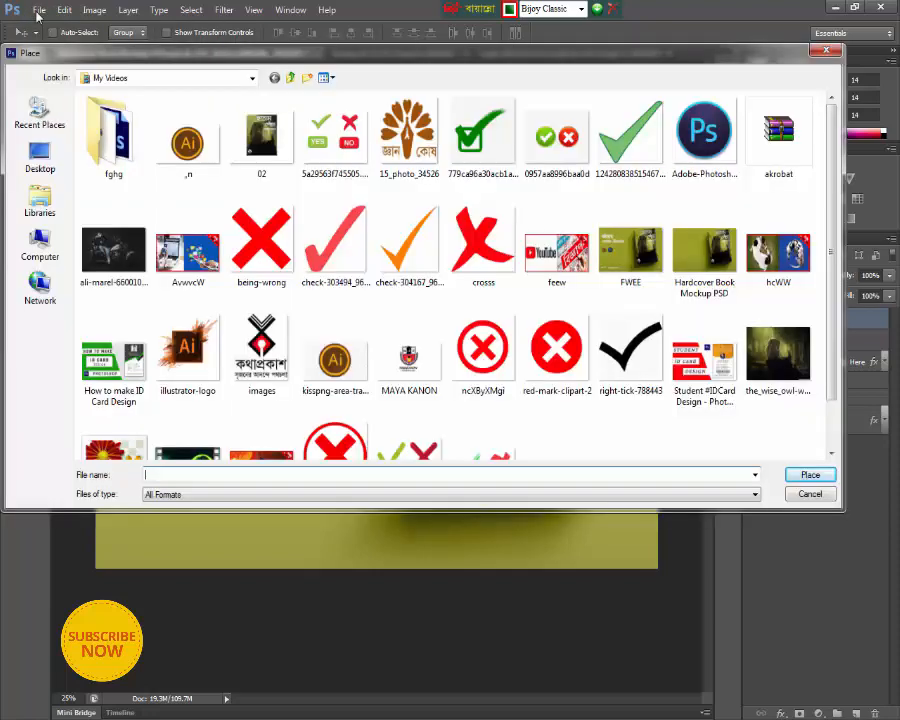
click(177, 166)
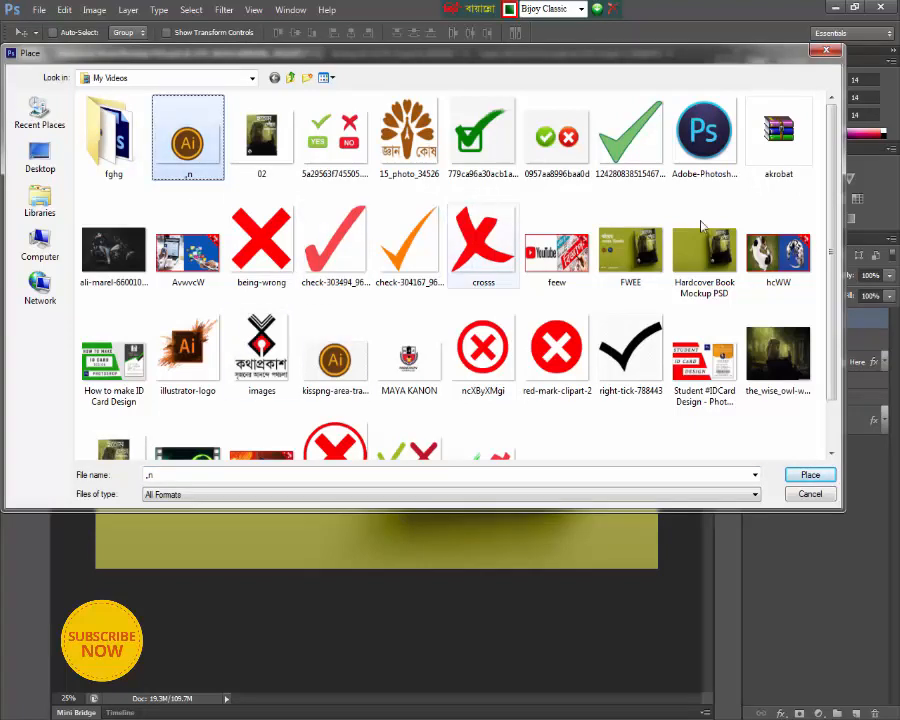
click(704, 140)
click(800, 475)
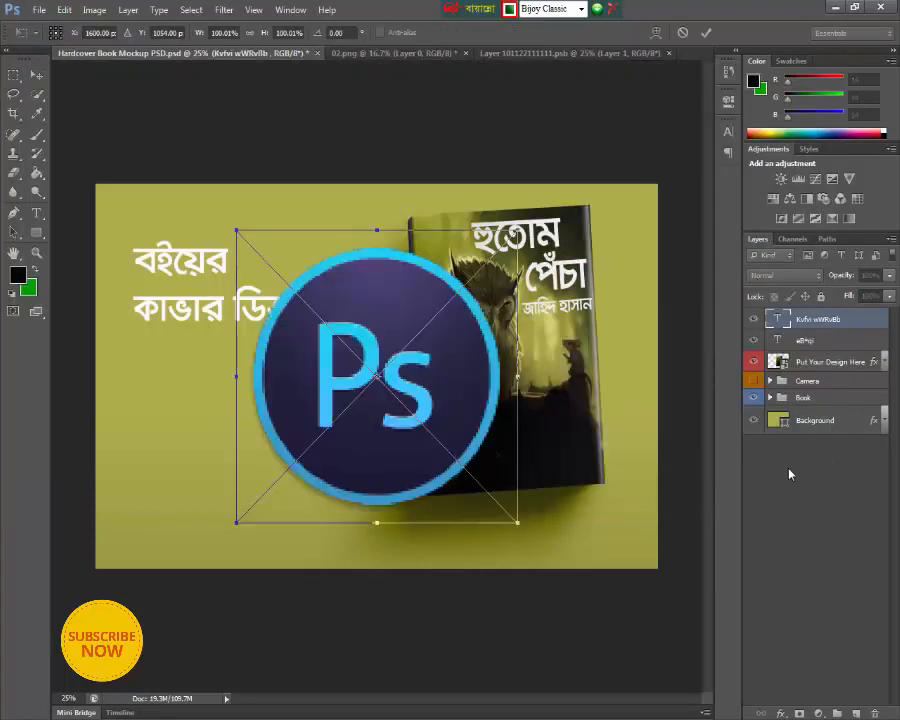
drag(522, 523, 145, 403)
click(708, 33)
- Place the round orange Ai logo, scaled to about 12.8%, just to the right of the Photoshop icon, and select its layer
click(38, 9)
click(60, 247)
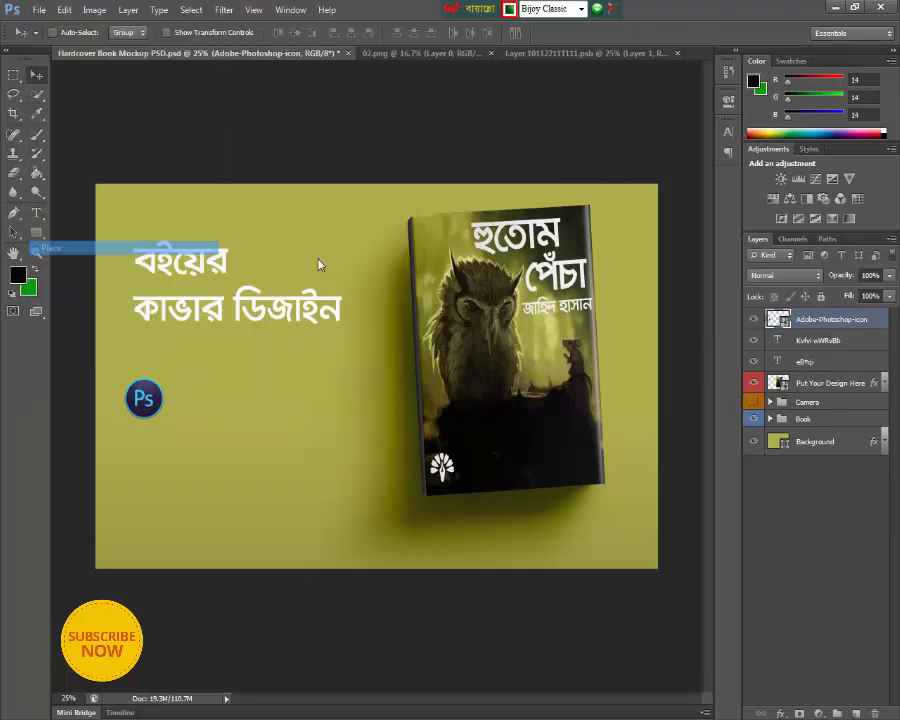
click(200, 150)
click(805, 474)
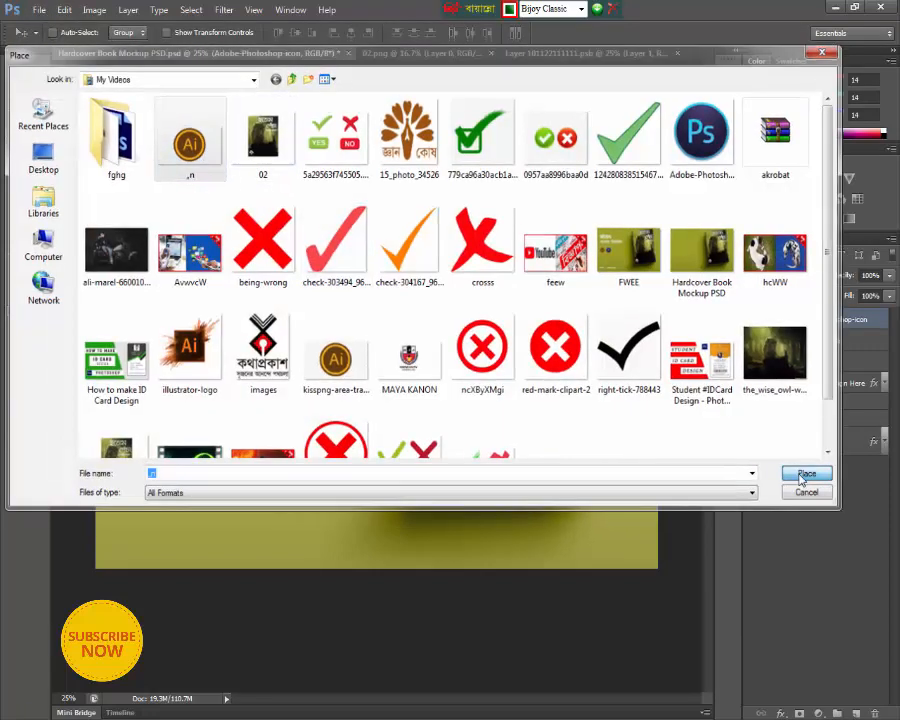
drag(660, 548, 403, 446)
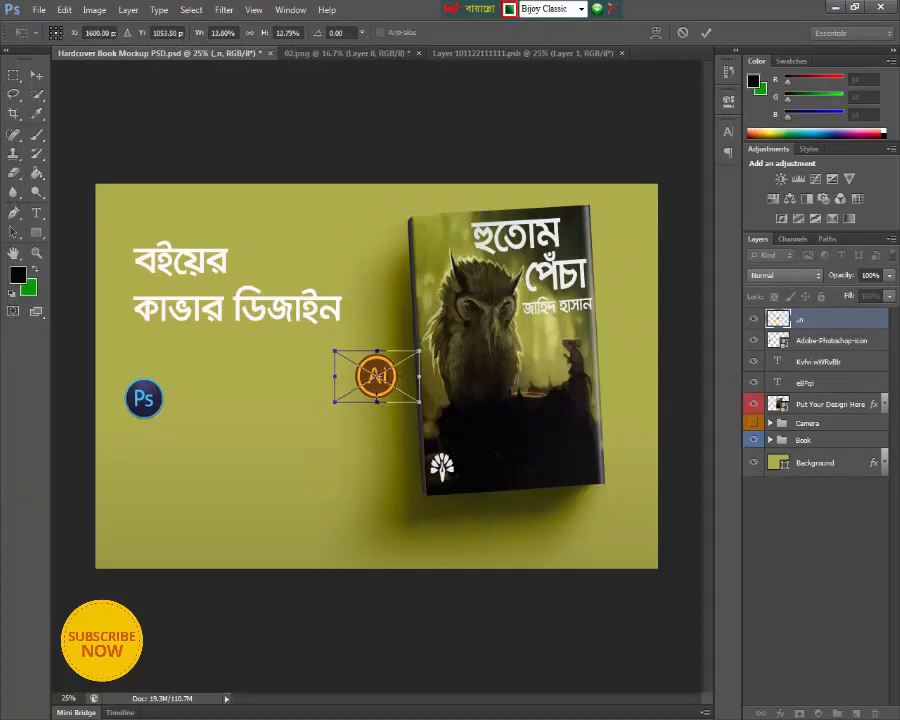
drag(377, 393, 196, 412)
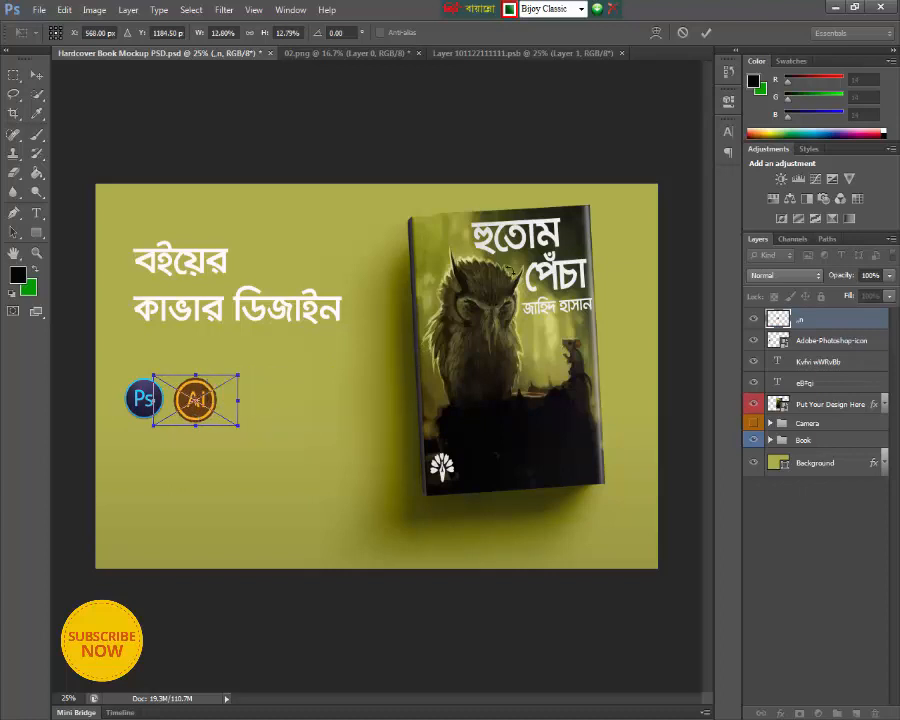
click(704, 33)
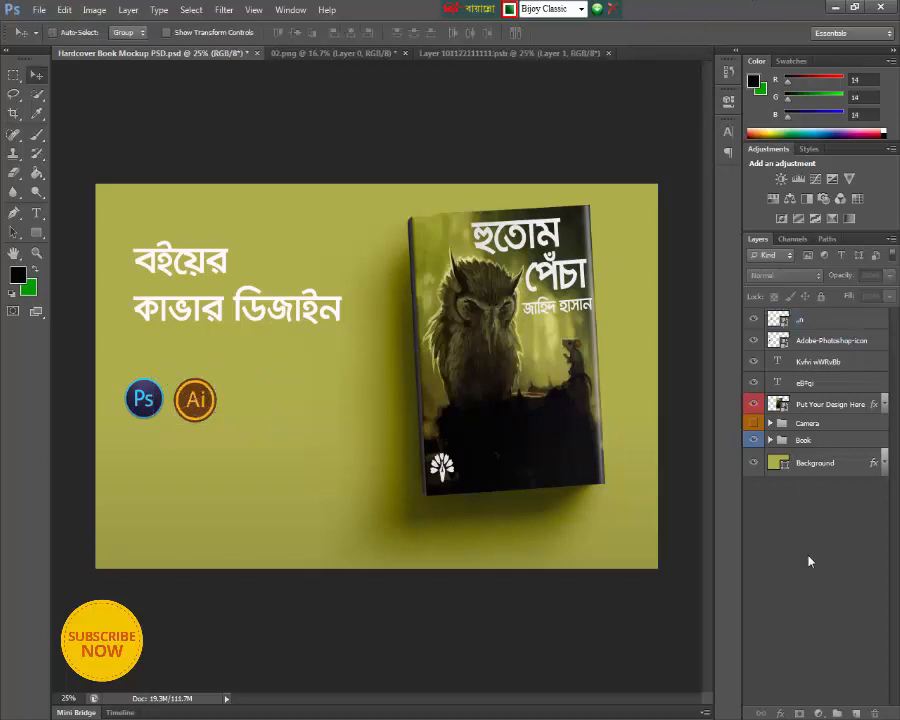
click(805, 320)
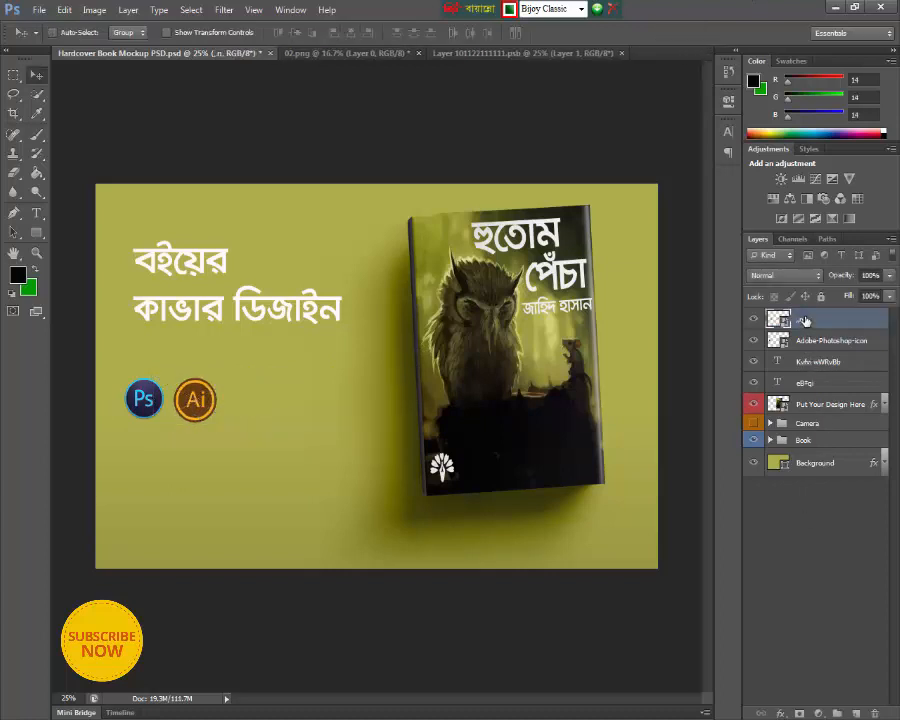